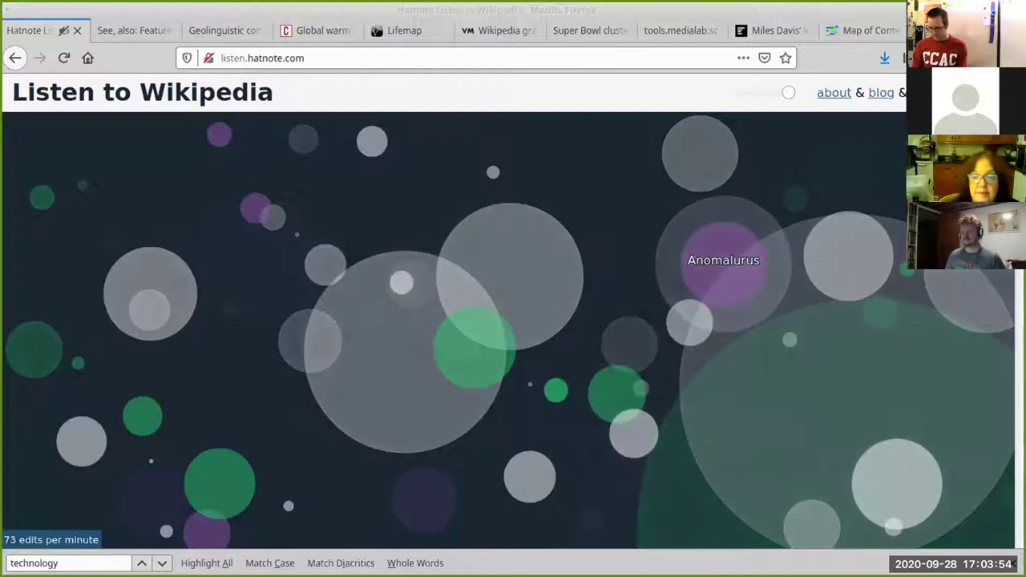
Move off the Listen to Wikipedia tab and open a new blank Firefox tab.
key("ctrl+Tab")
key("ctrl+t")
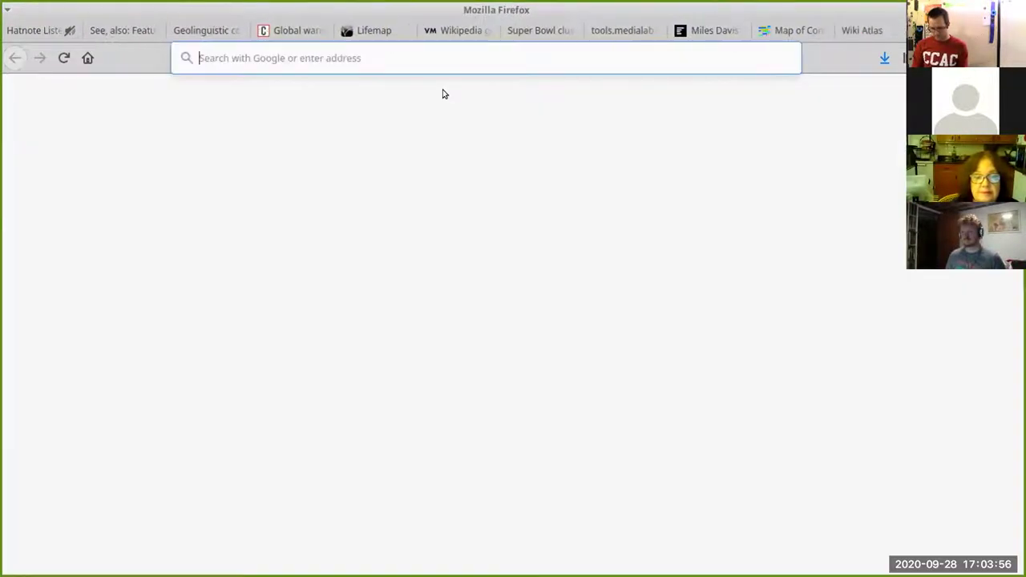
Load technologyrediscovery.net and go to its data analytics courses section.
type("technologyrediscovery.net")
key("Return")
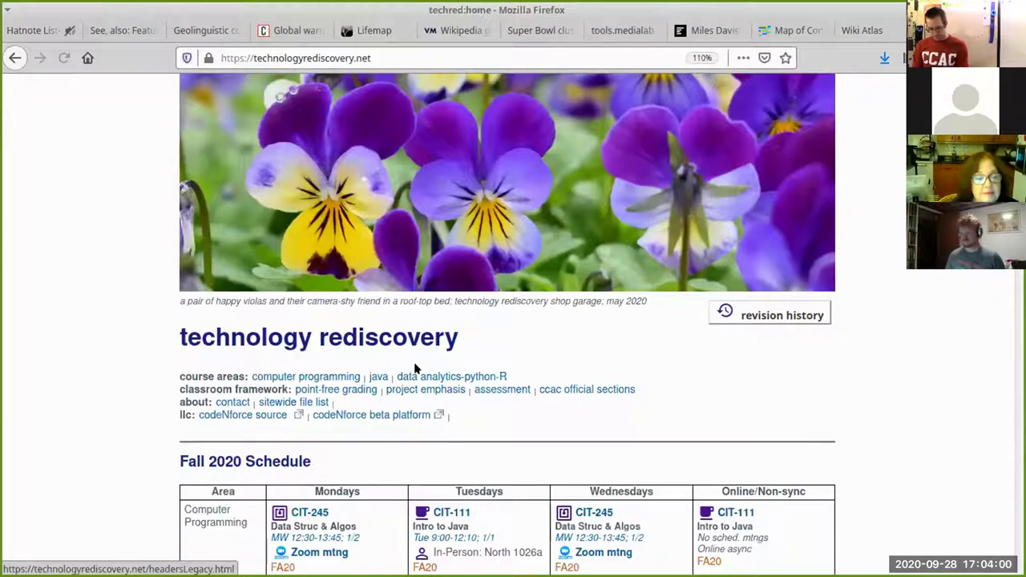
scroll(417, 367, "down", 3)
scroll(417, 367, "down", 2)
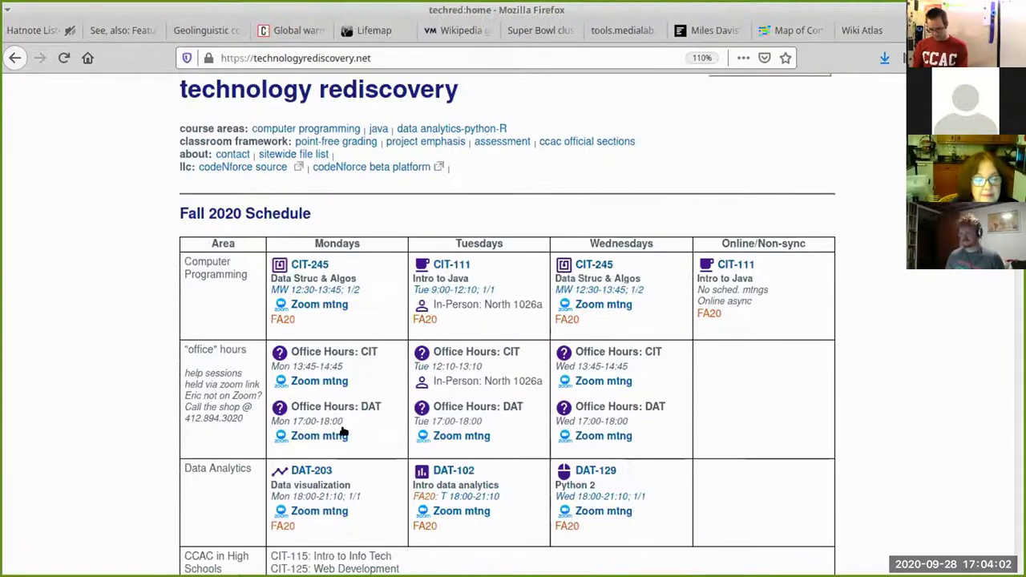
left_click(311, 470)
scroll(366, 405, "down", 3)
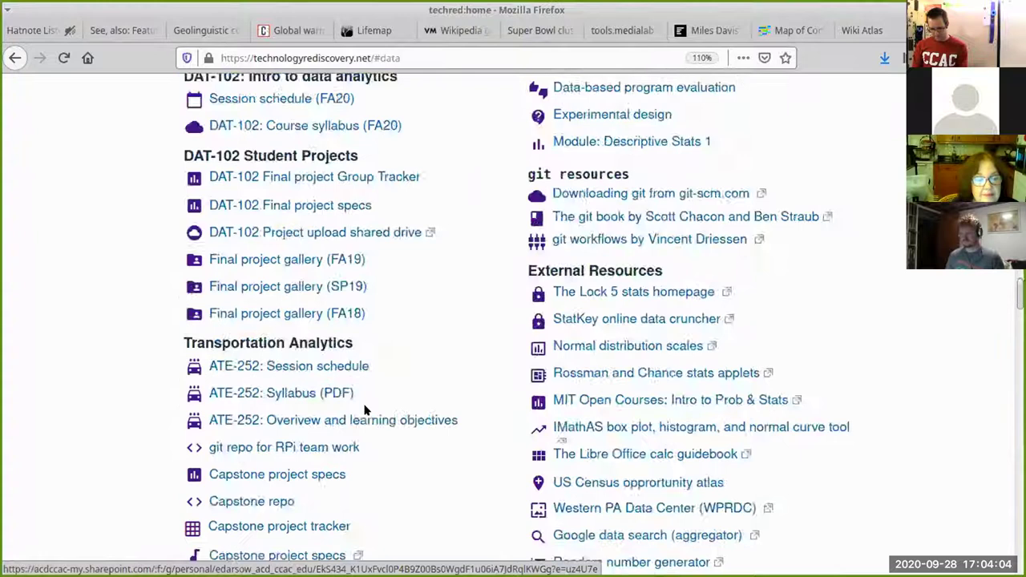
scroll(364, 411, "down", 15)
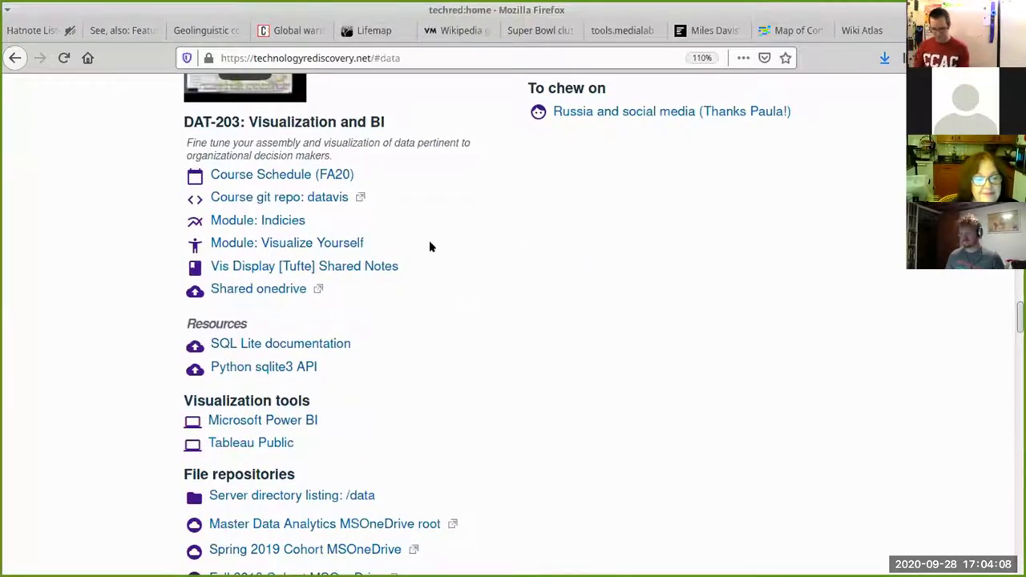
Open the DAT-203 course schedule in a new tab and view it.
middle_click(285, 172)
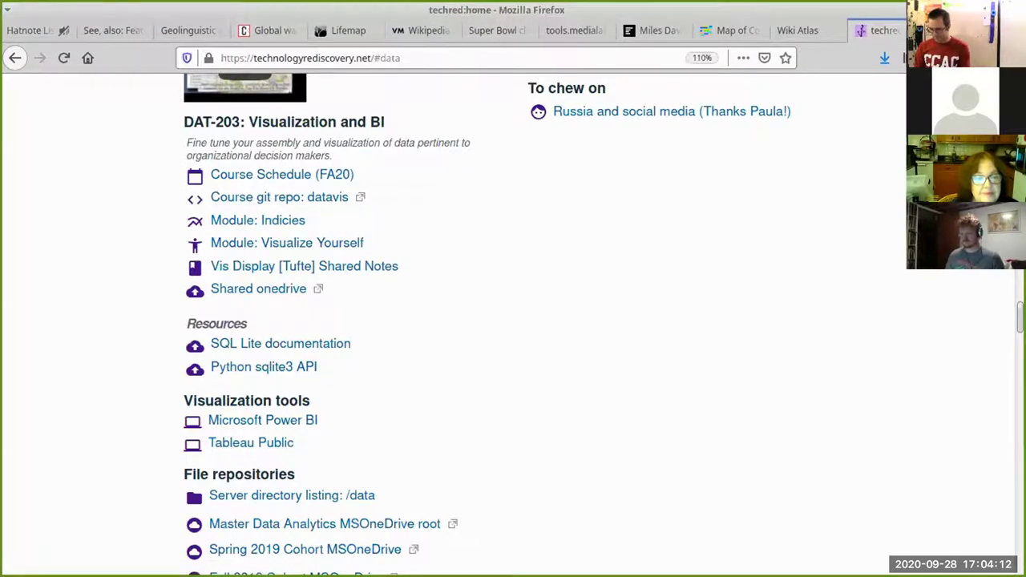
left_click(882, 31)
scroll(632, 319, "down", 10)
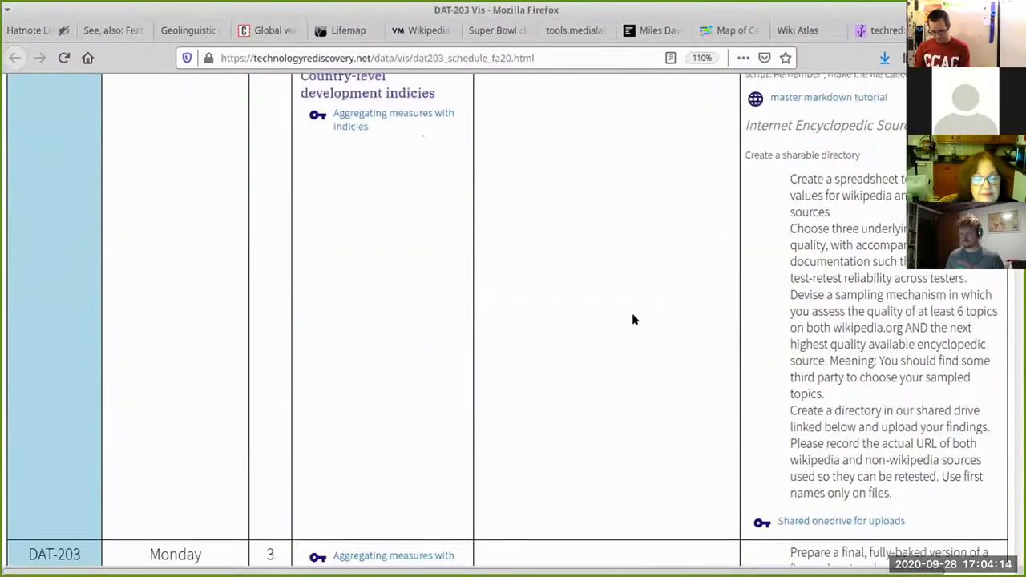
scroll(632, 319, "down", 7)
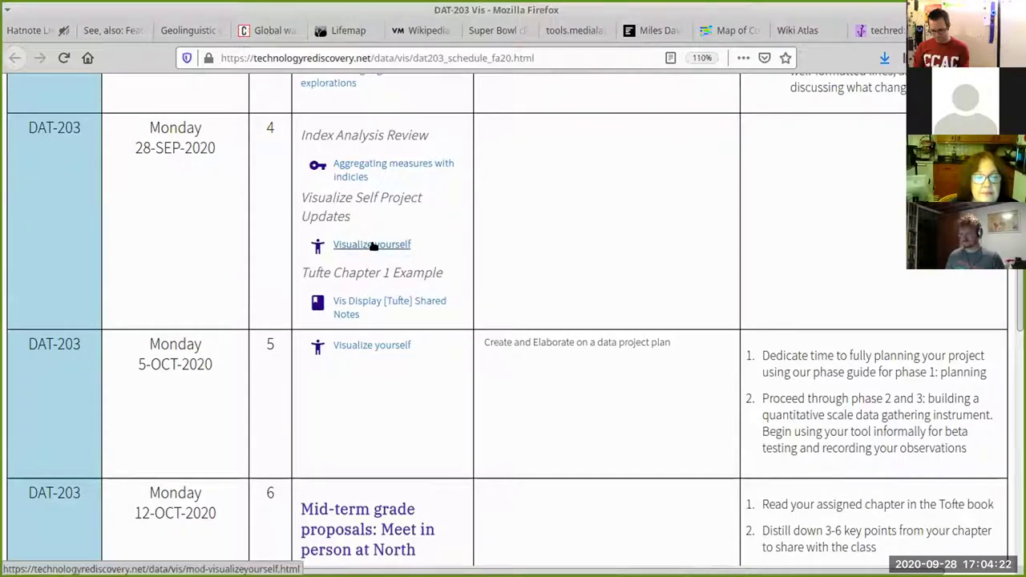
Open the Visualize yourself module and follow its progress tracking spreadsheet link.
middle_click(373, 246)
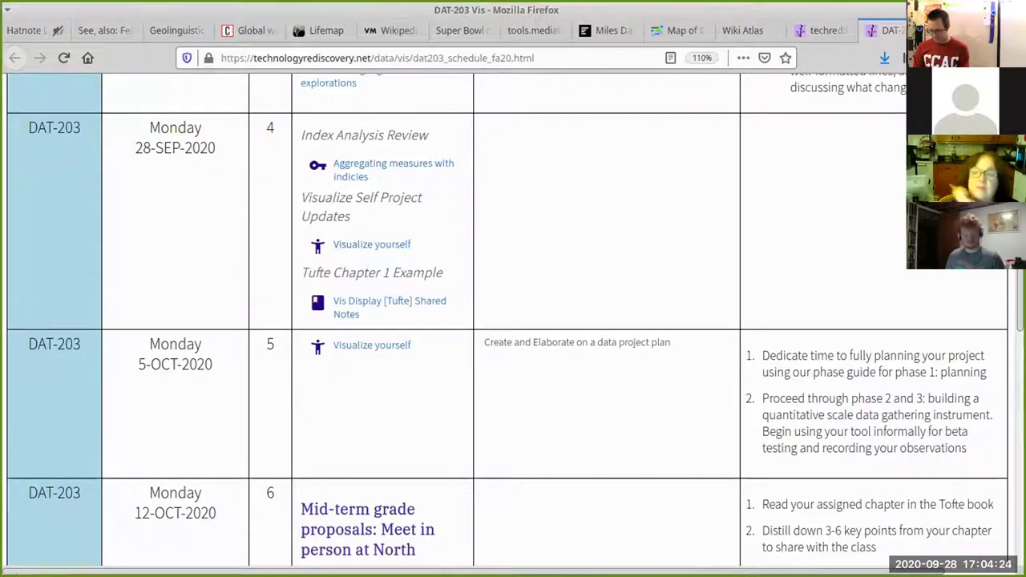
key("ctrl+Tab")
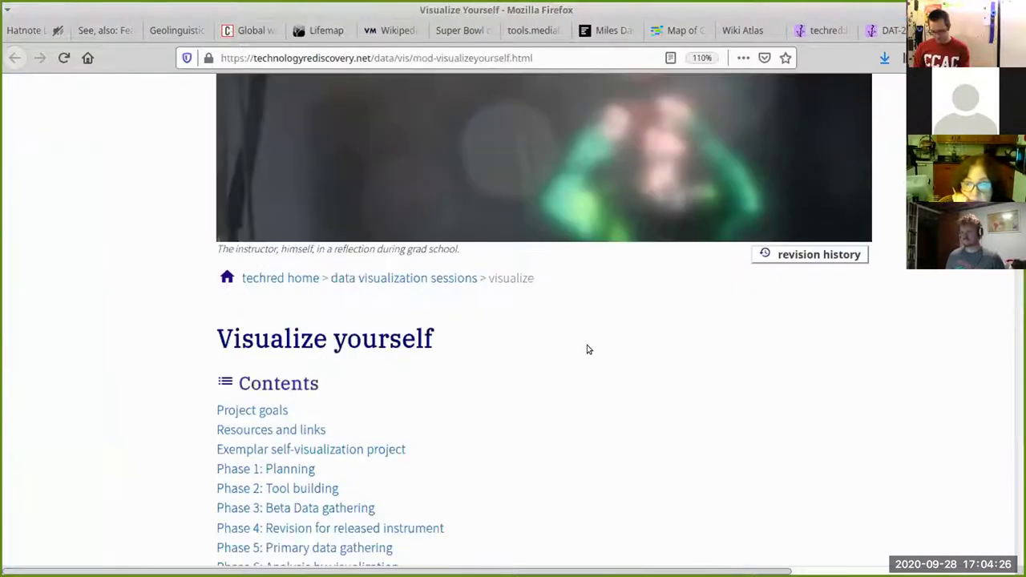
scroll(587, 350, "down", 8)
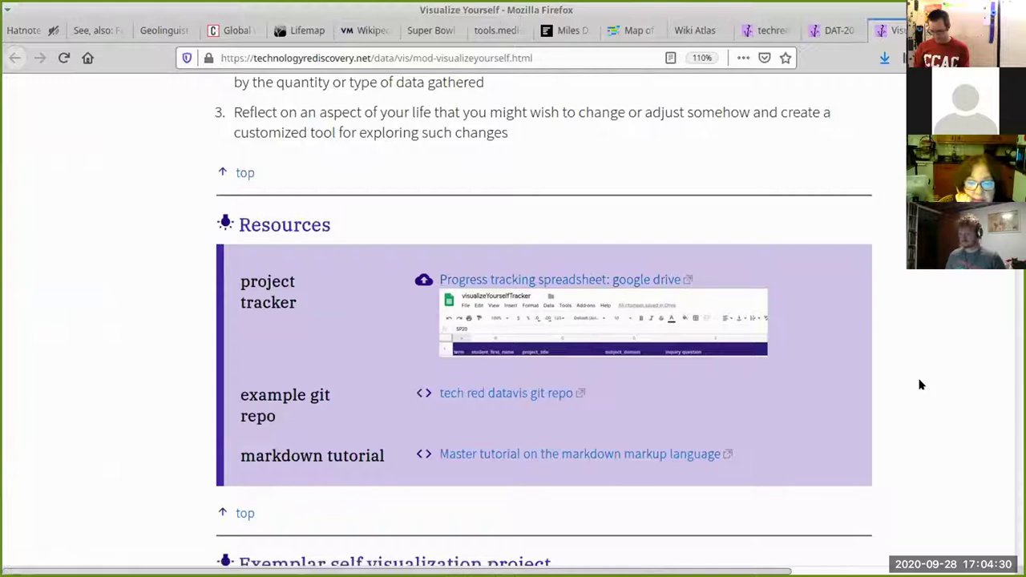
scroll(921, 385, "down", 3)
scroll(920, 385, "up", 1)
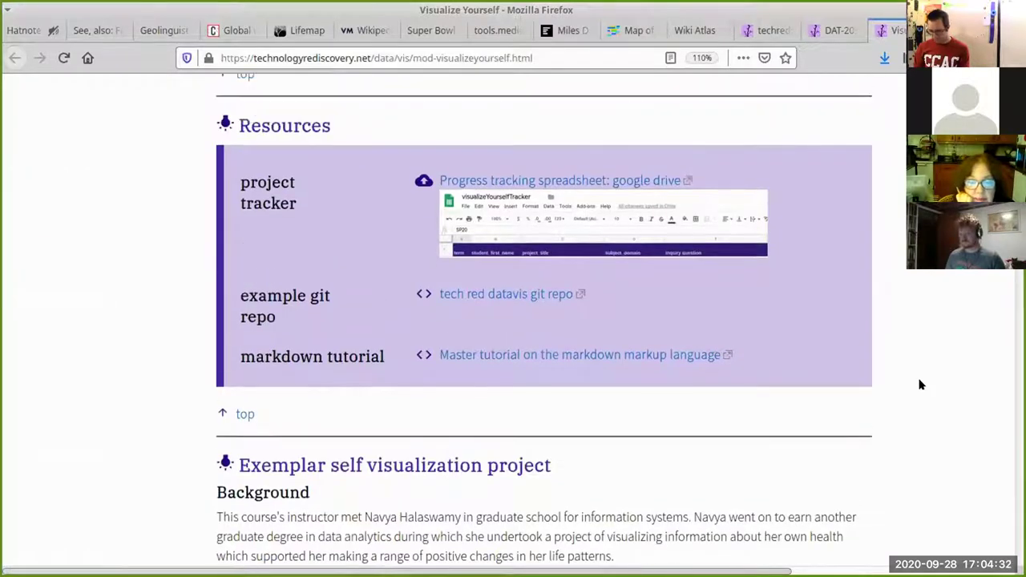
left_click(585, 240)
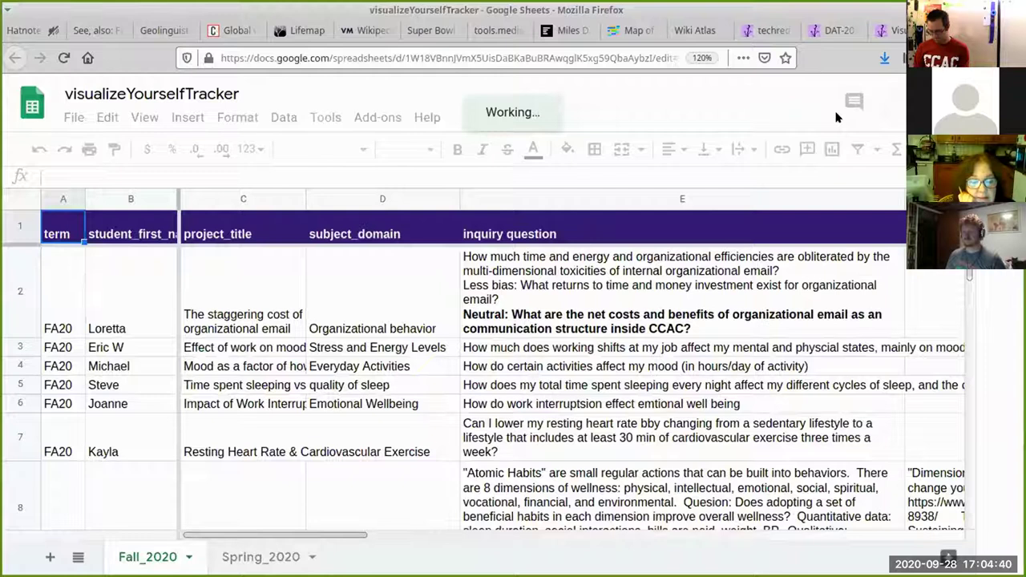
Try resizing column E in full screen and dismiss the protected-cell warning.
key("F11")
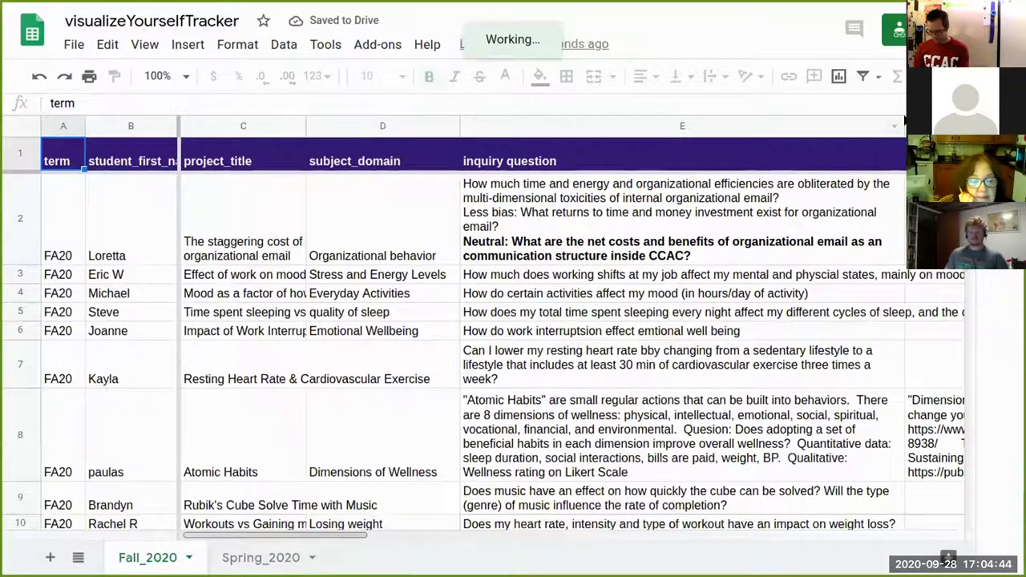
left_click_drag(904, 122, 790, 139)
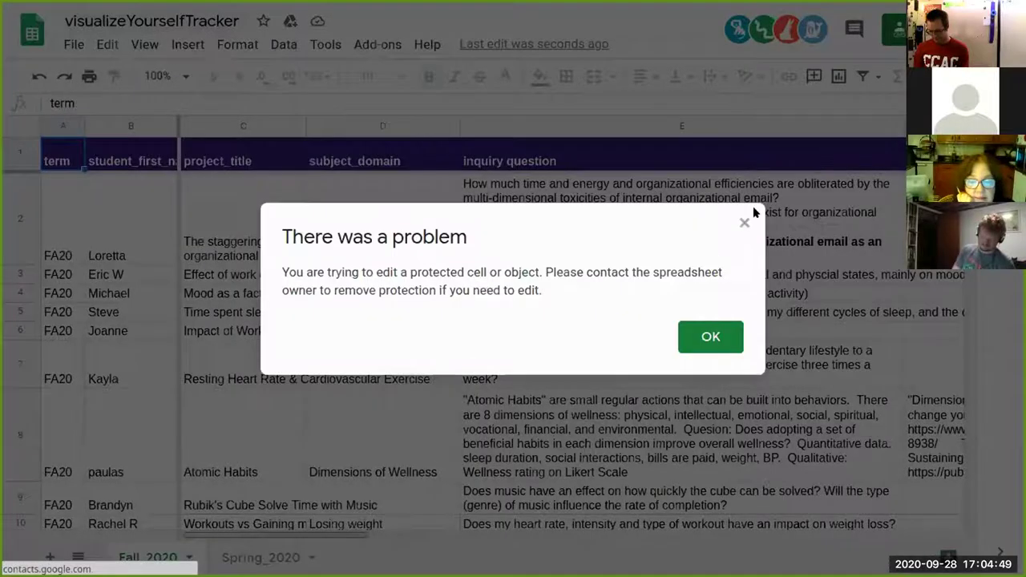
left_click(695, 337)
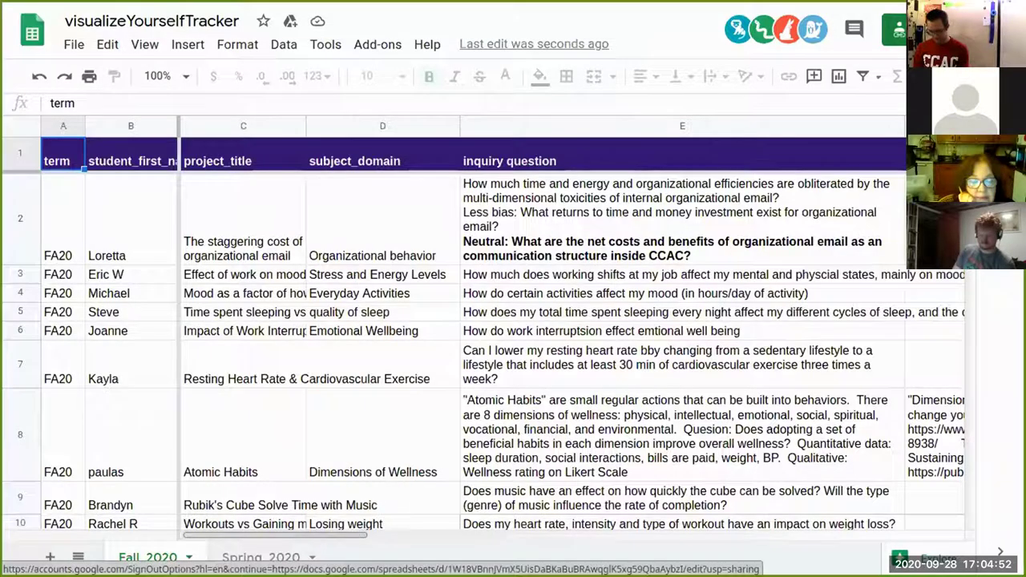
key("F11")
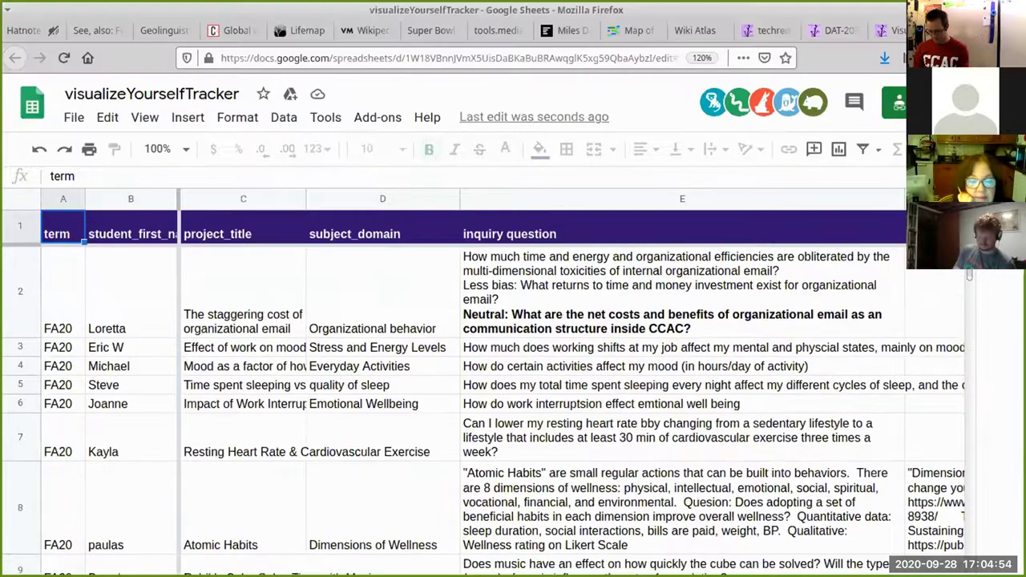
Clear the address bar and switch to the Chromium window.
left_click(613, 55)
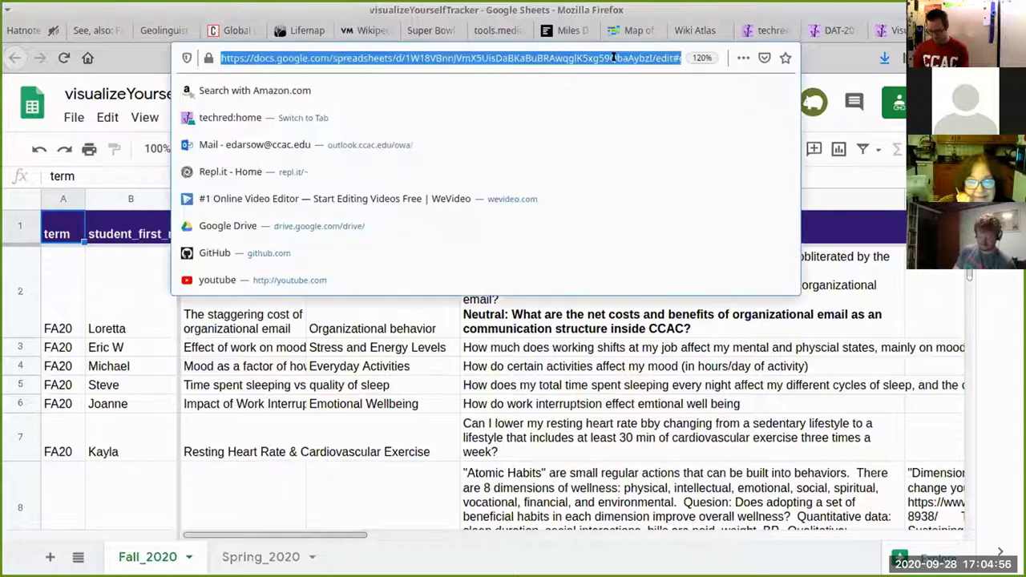
key("BackSpace")
key("Escape")
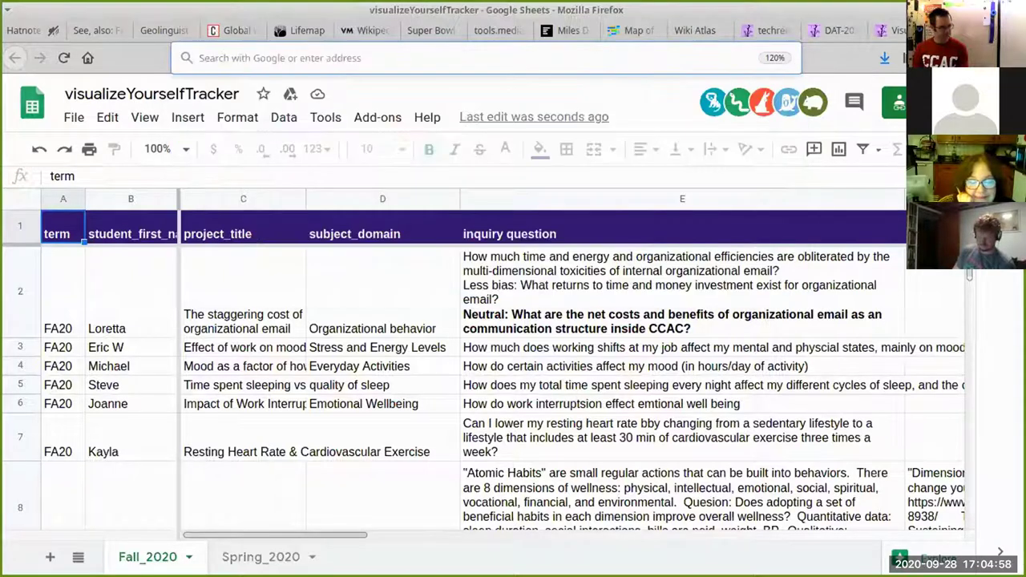
key("alt+Tab")
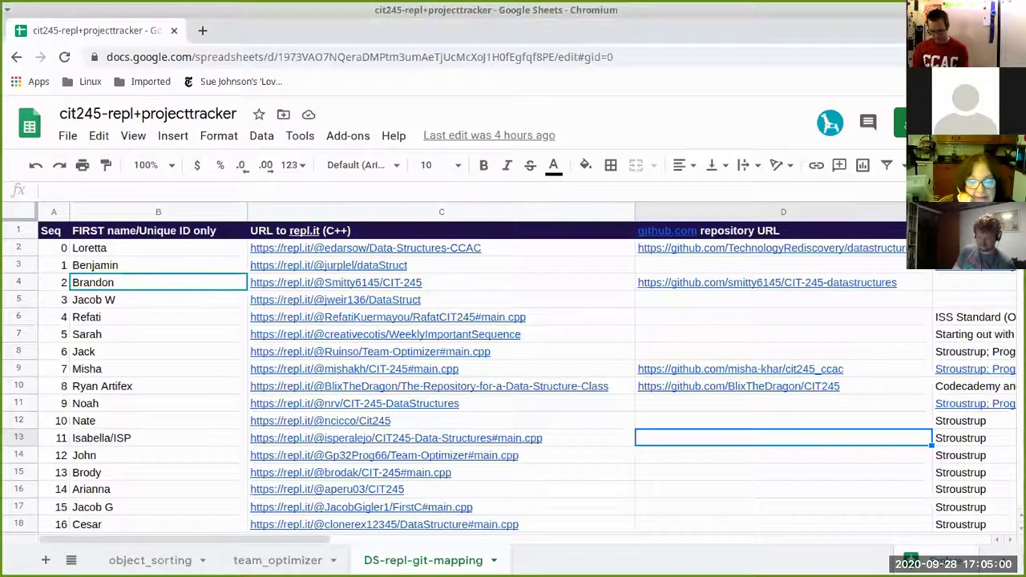
Open the visualizeYourselfTracker sheet in a new Chromium tab and narrow columns E and F.
key("ctrl+t")
key("Return")
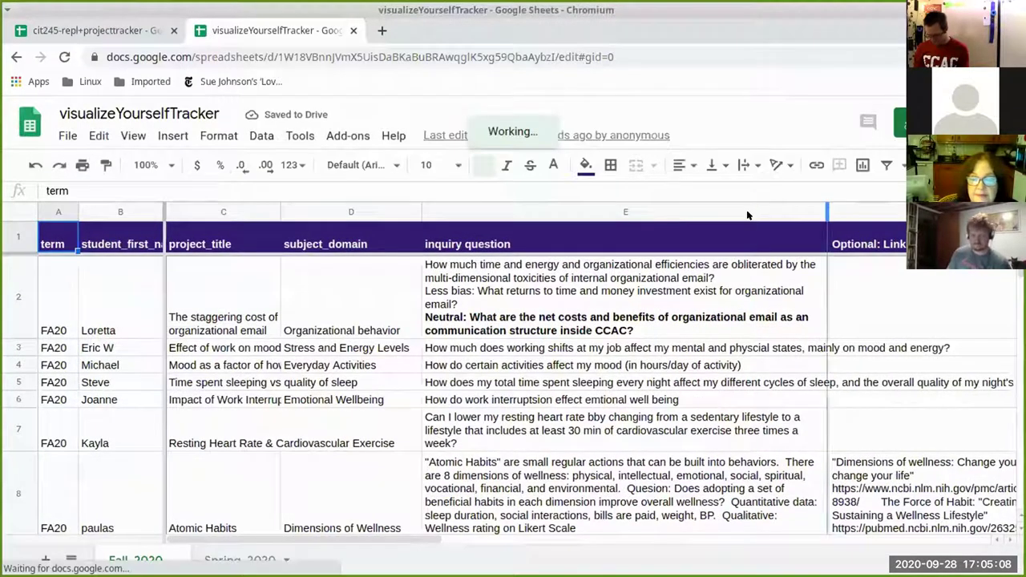
left_click_drag(826, 210, 641, 212)
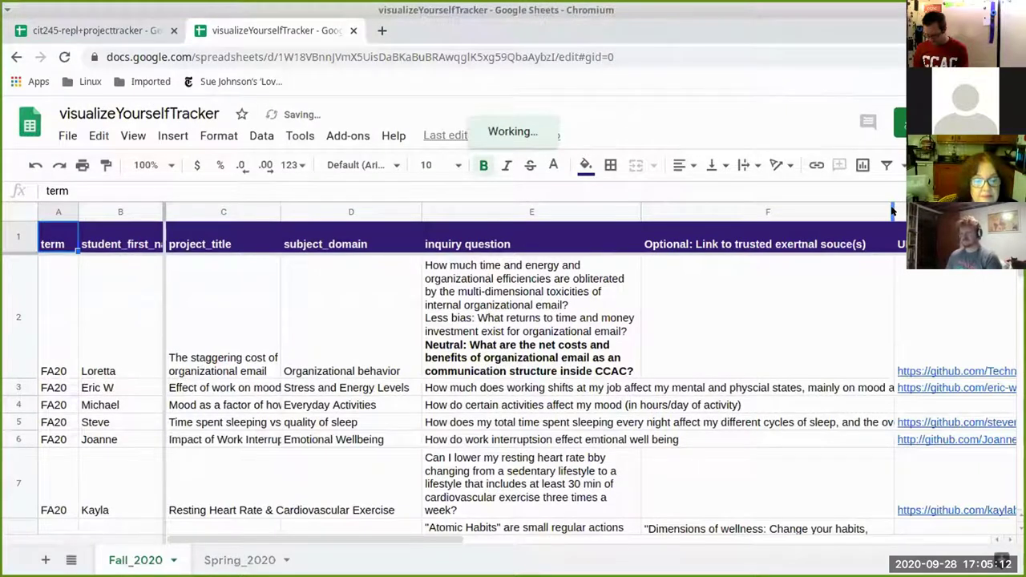
left_click_drag(888, 212, 889, 212)
left_click_drag(800, 227, 764, 232)
Step through column I's factor model URLs, then return to header I1 and J1.
left_click(709, 304)
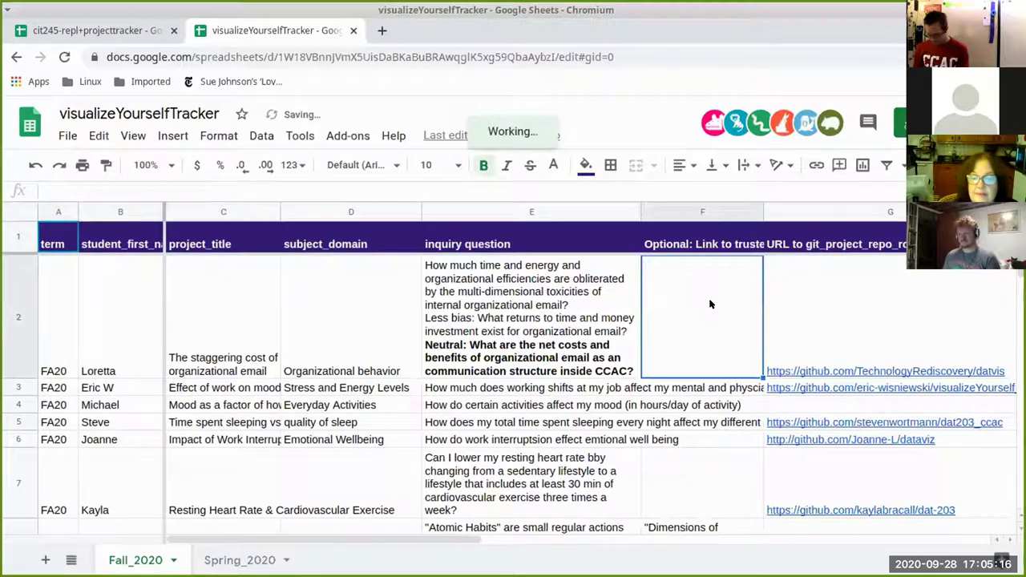
key("Right")
key("Right")
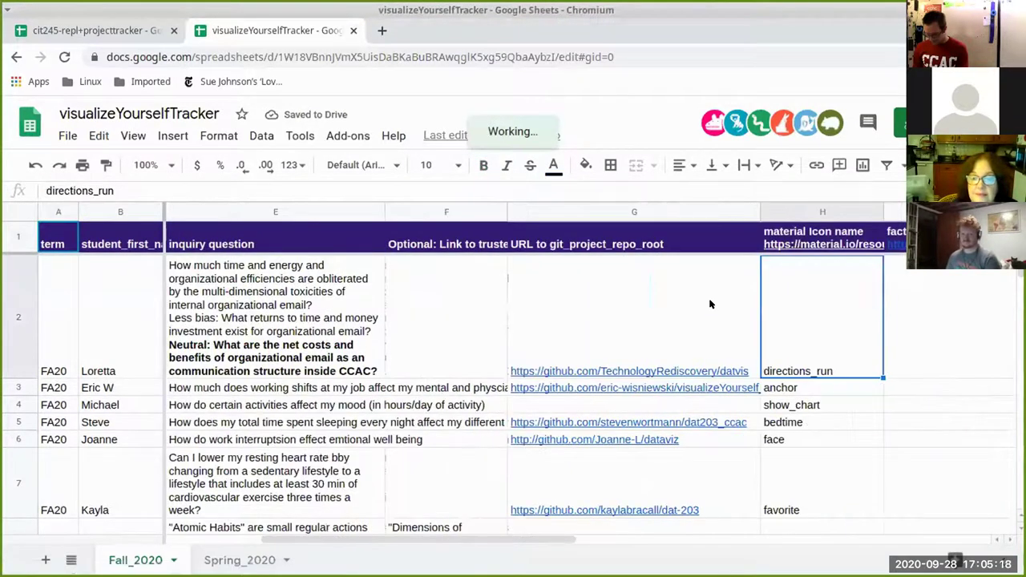
key("Right")
key("Down")
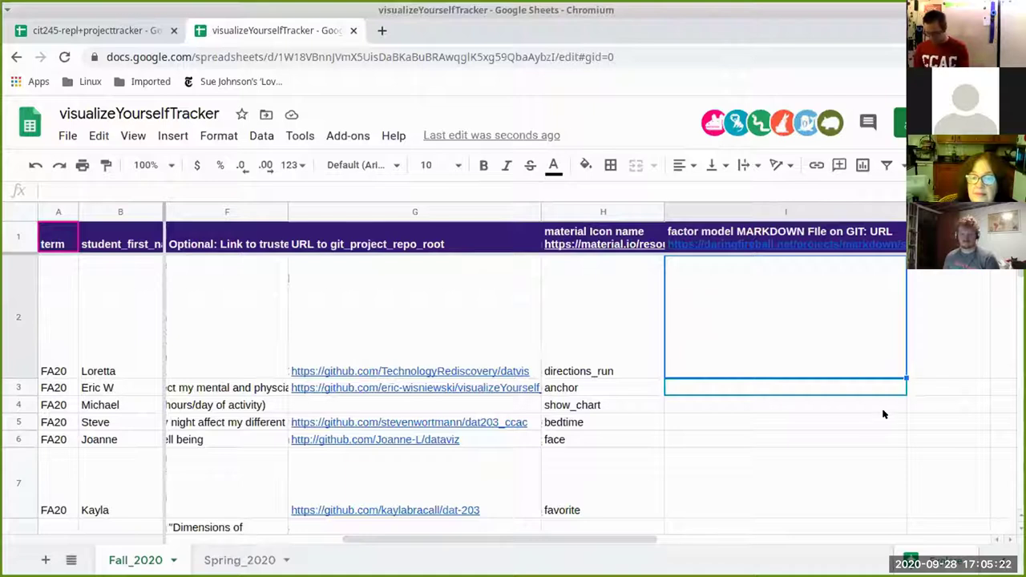
key("Down")
key("Down")
key("Down")
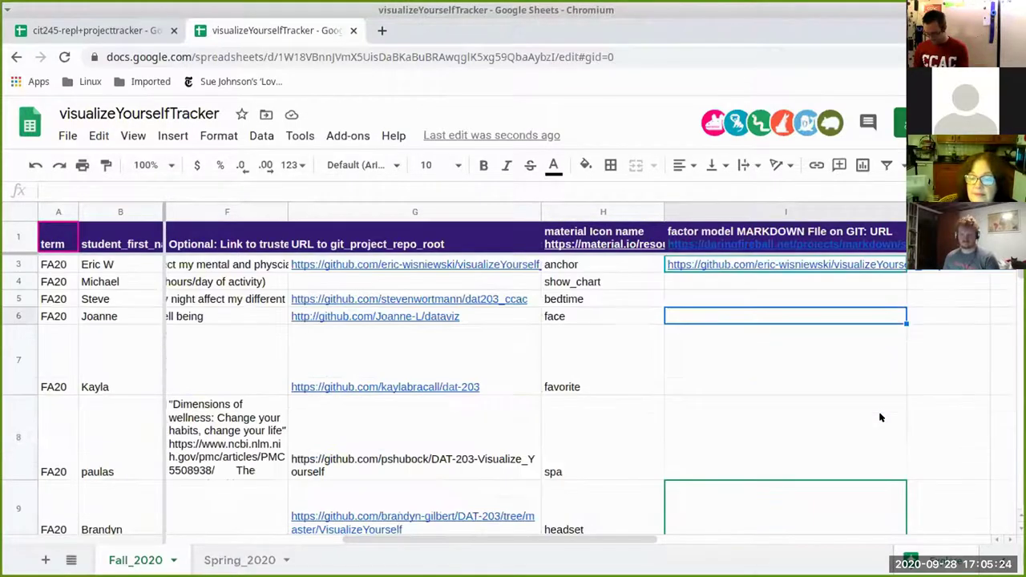
key("Up")
key("Up")
key("Up")
key("Up")
key("Down")
key("Down")
key("Down")
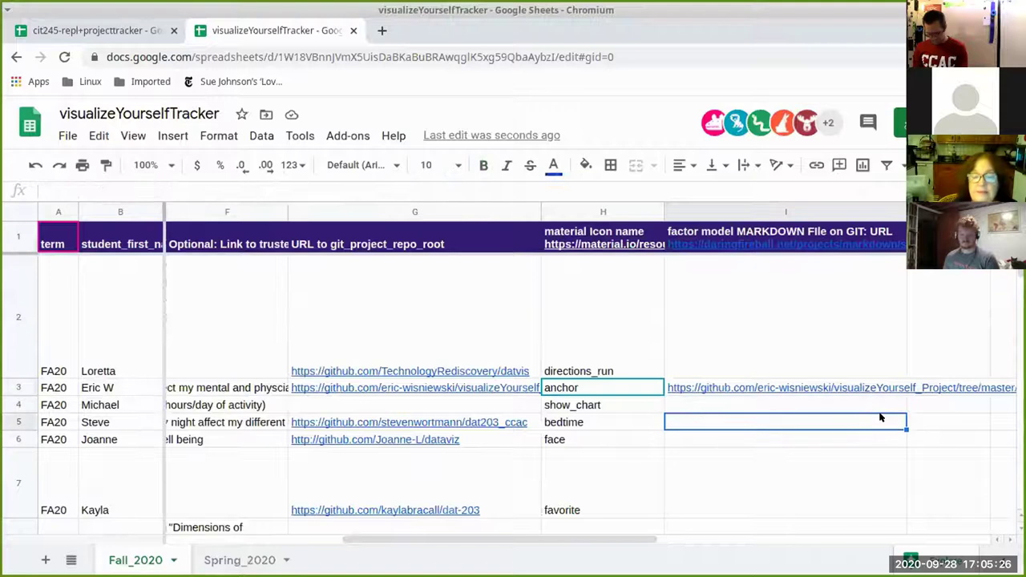
key("Down")
key("Down")
key("Down")
key("Down")
key("Down")
key("Down")
key("Down")
key("Down")
key("Down")
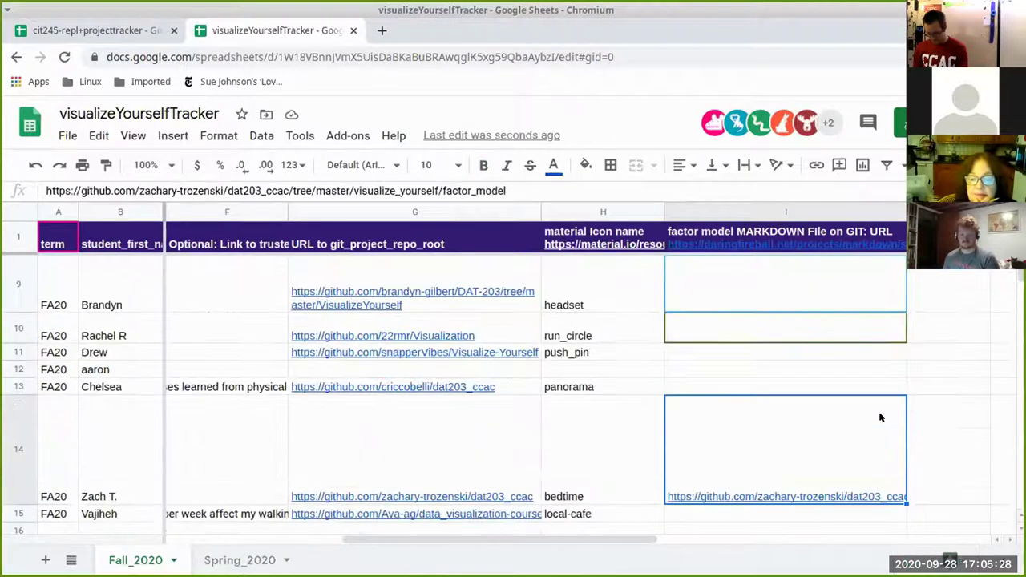
key("Down")
key("Down")
key("Up")
key("Up")
key("Up")
key("Up")
key("Up")
key("Up")
key("Up")
key("Up")
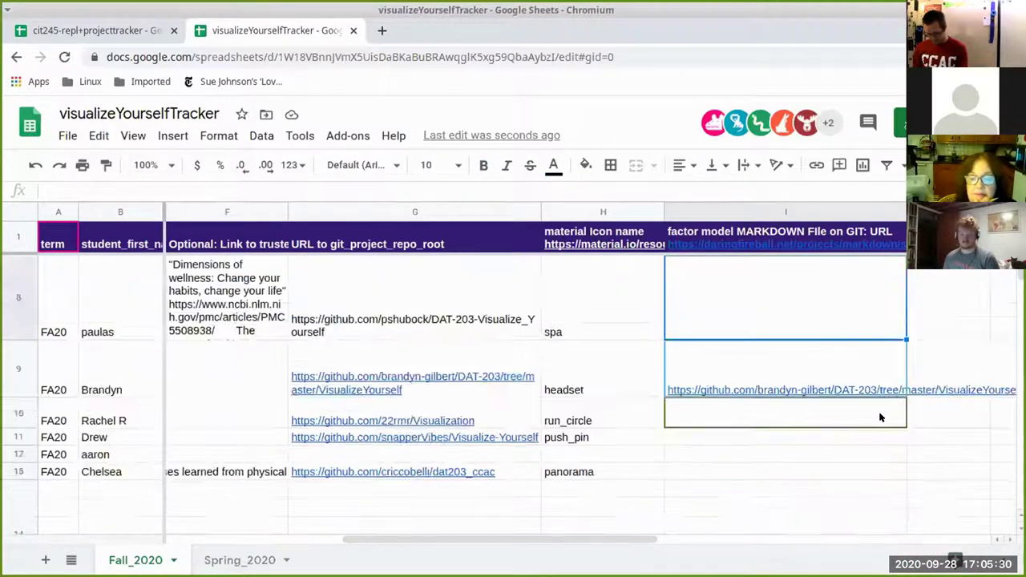
key("Up")
key("Up")
key("Up")
key("Up")
key("Up")
key("Up")
key("Up")
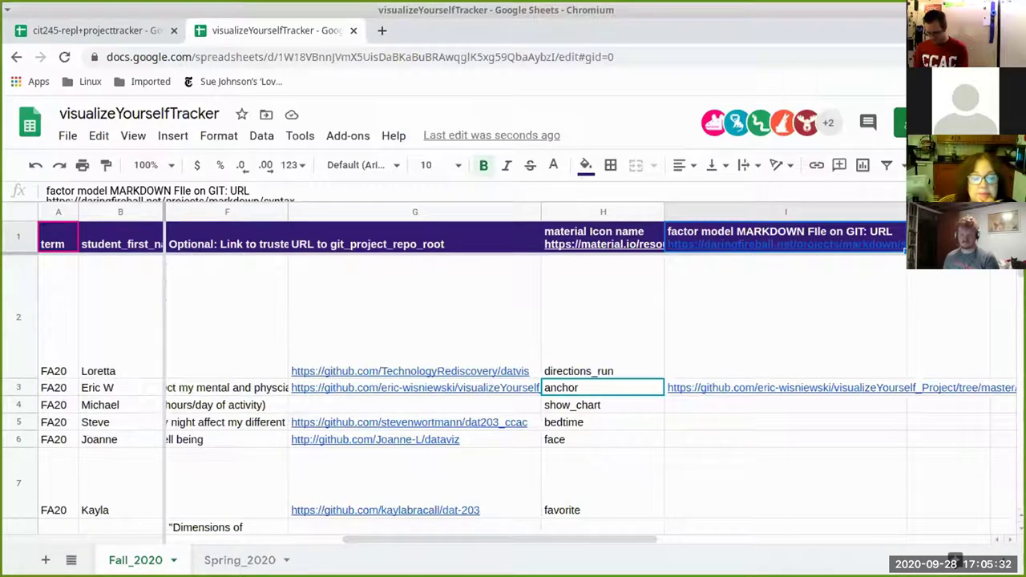
key("Right")
Enter 'Update 28-SEP' in J1 with questions A) instrument, B) test-driven data collection, C) ???s.
type("Update")
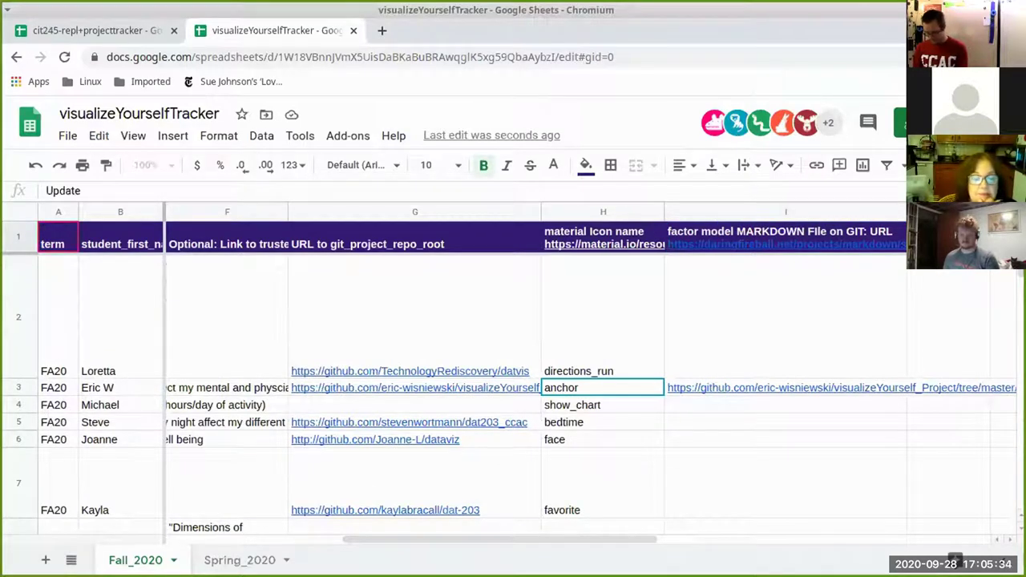
type(" 28-S")
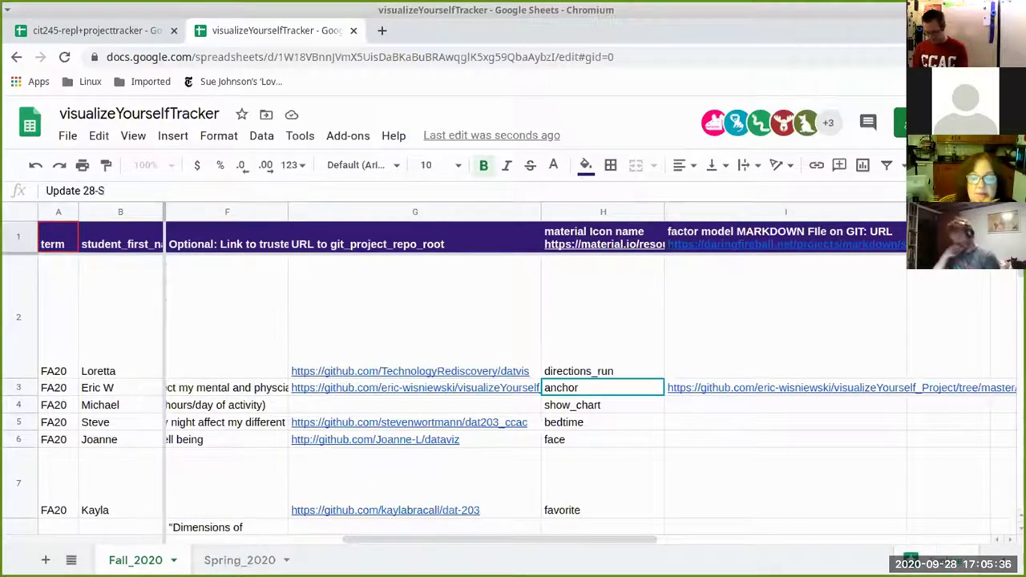
type("EP")
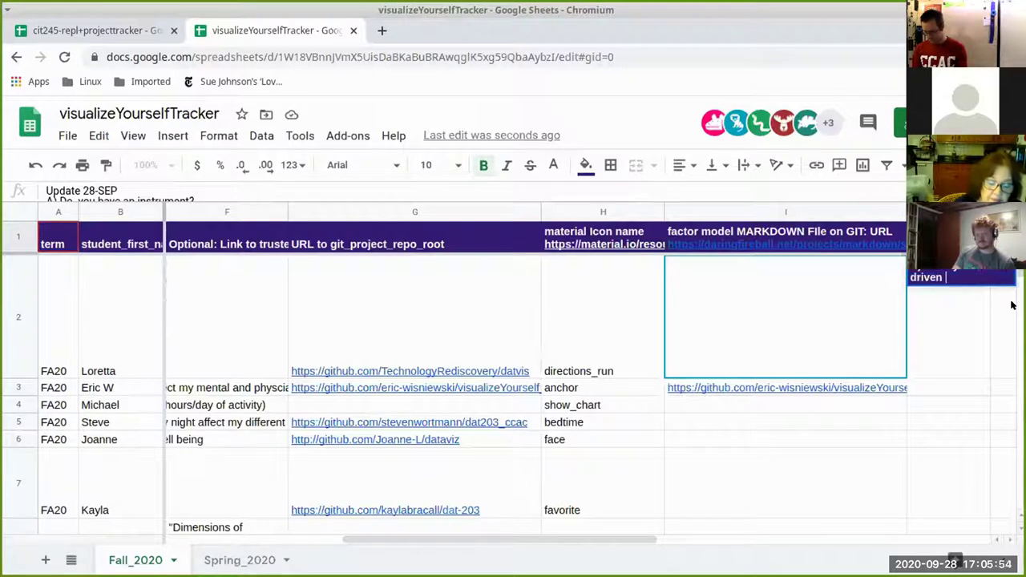
type("ction")
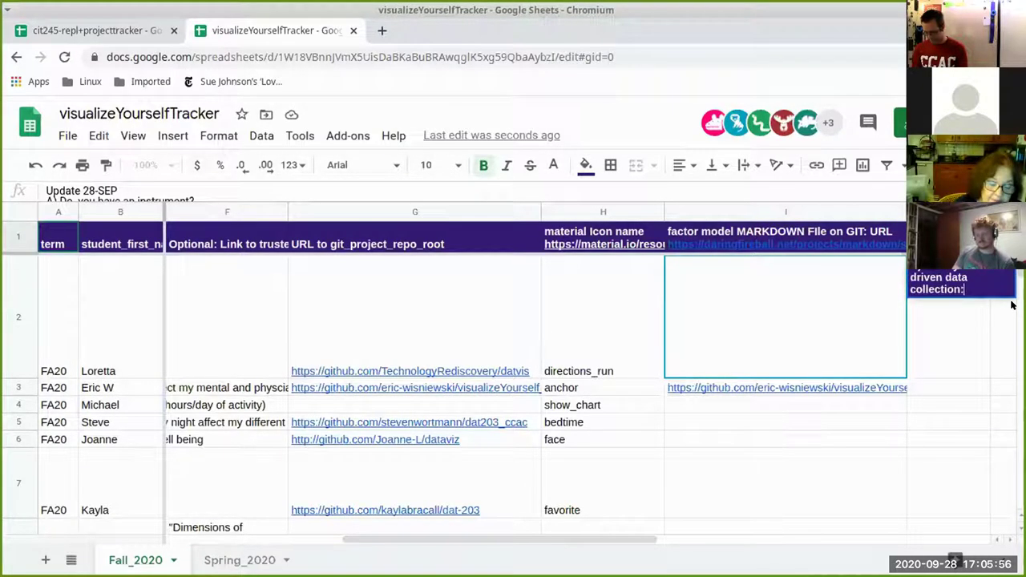
type(":")
key("Return")
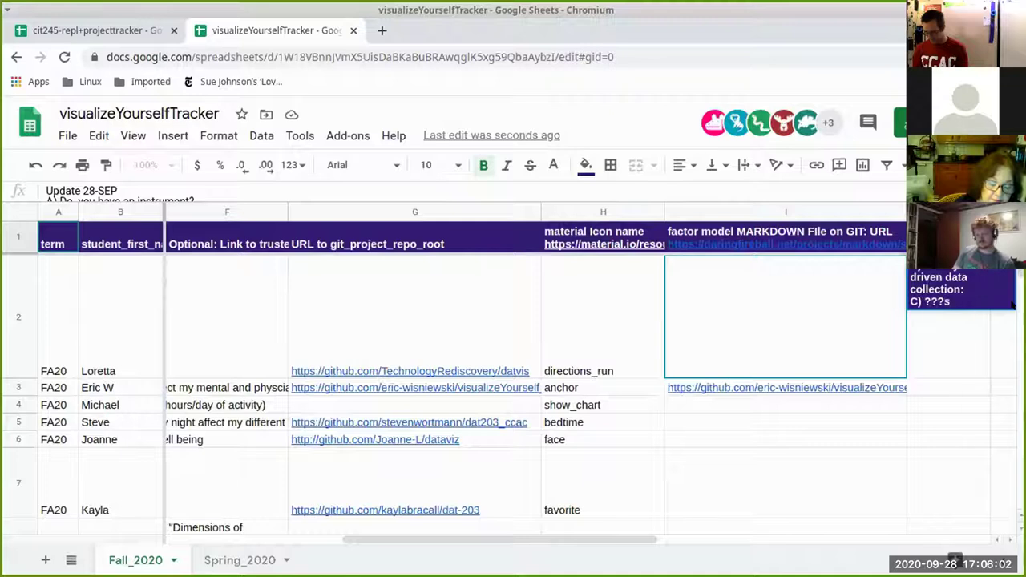
key("Return")
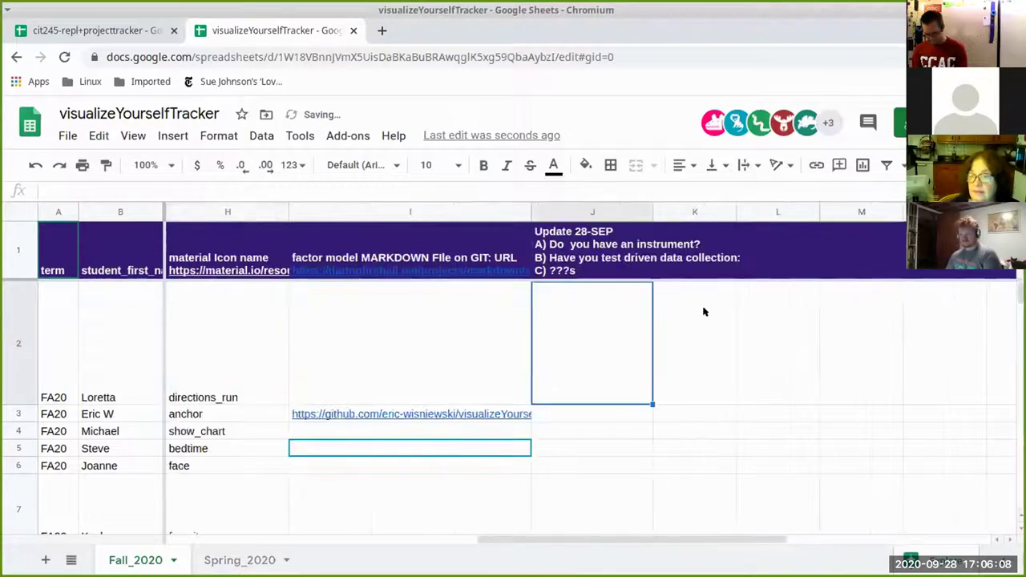
Widen column J and open the row 3 factor model link in a new tab.
left_click_drag(645, 211, 819, 212)
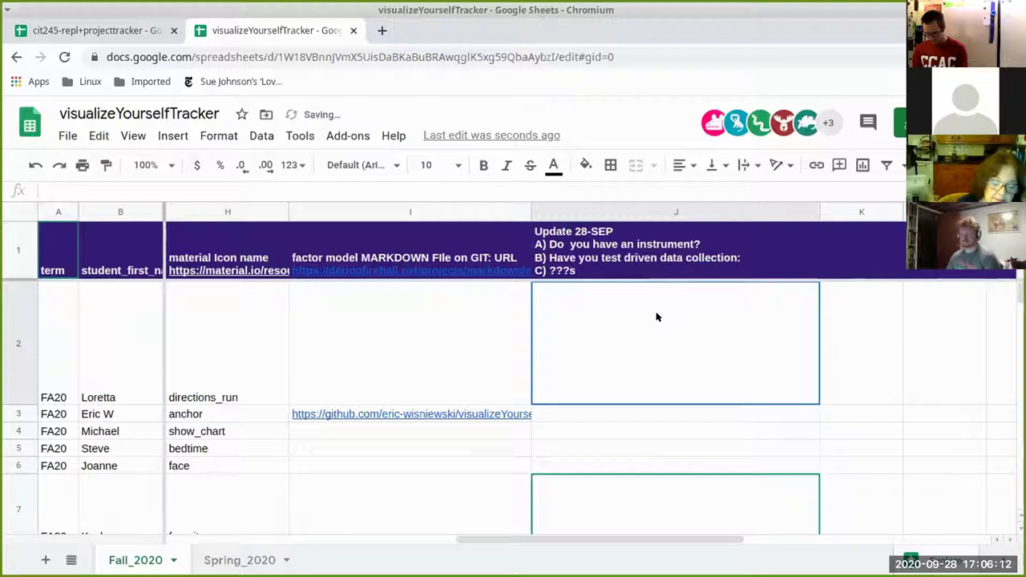
left_click(437, 359)
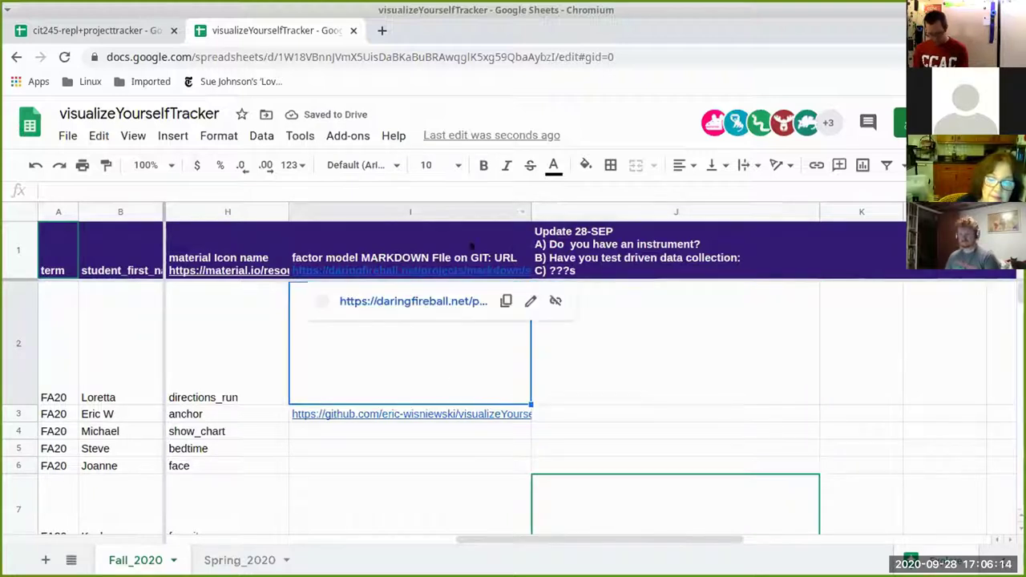
left_click(387, 415)
left_click(393, 442)
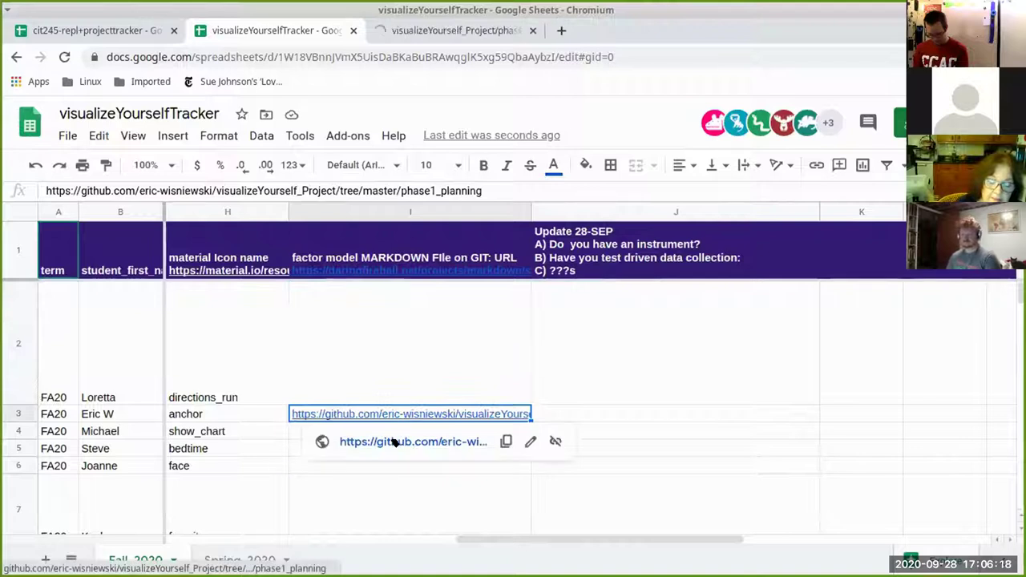
Open the row 9 and row 10 factor model links, then view the phase1_planning repository.
scroll(398, 394, "down", 3)
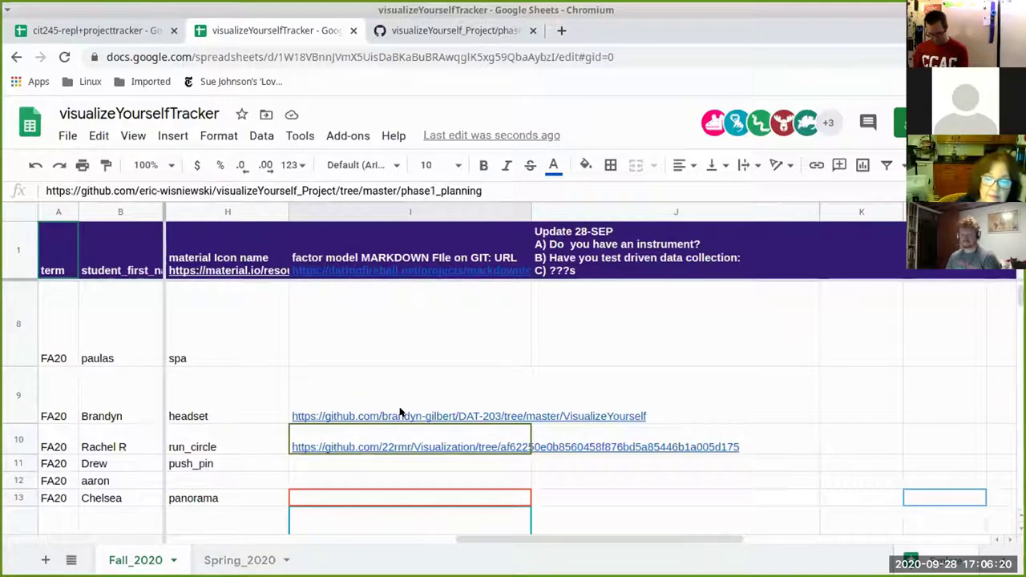
left_click(391, 405)
left_click(401, 443)
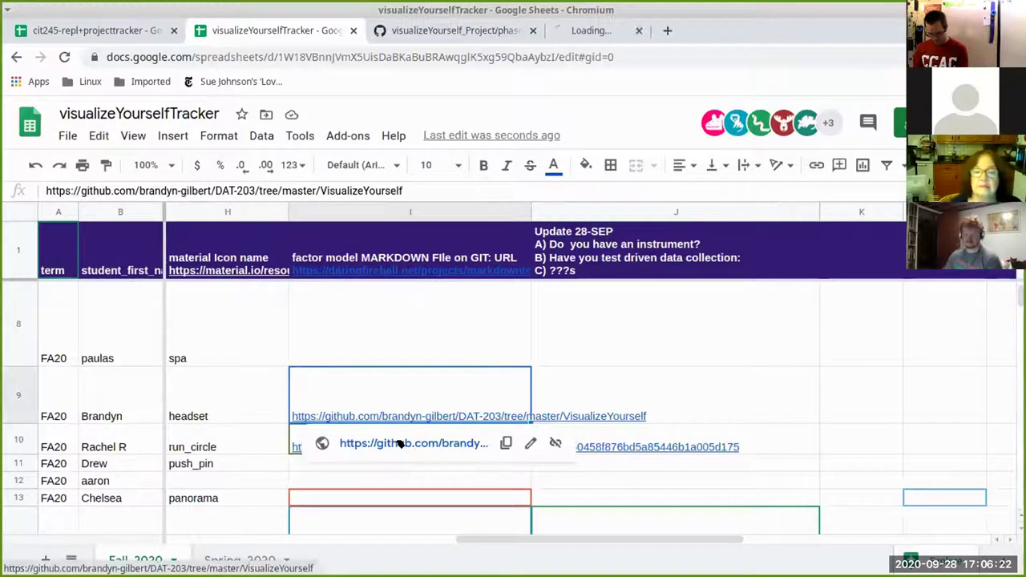
scroll(375, 365, "down", 1)
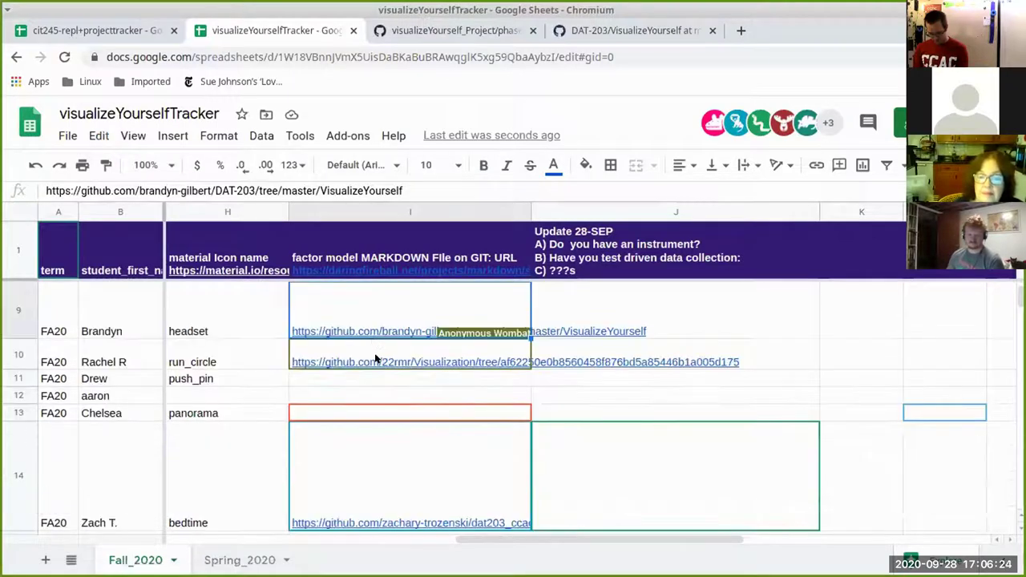
left_click(373, 357)
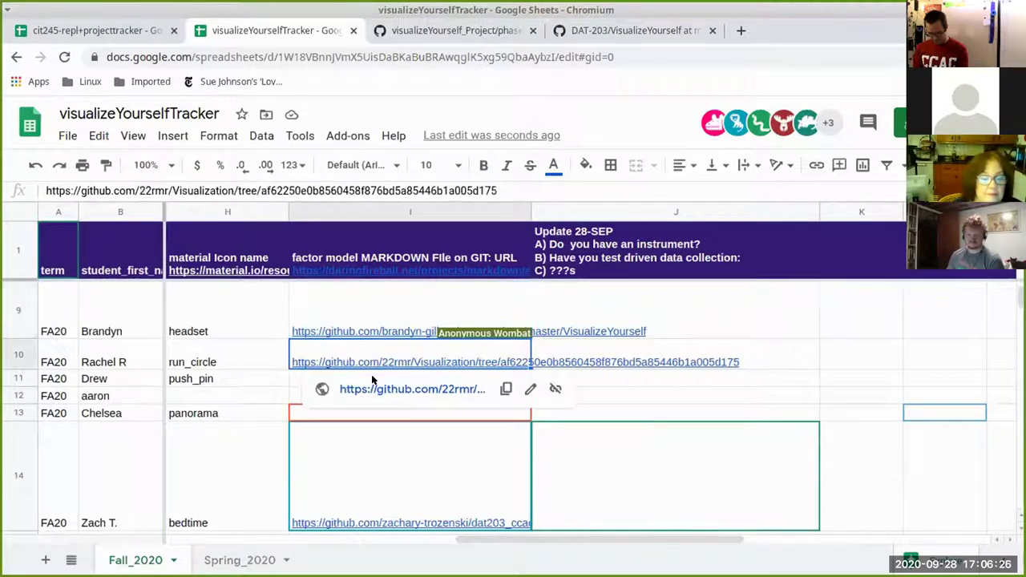
left_click(375, 389)
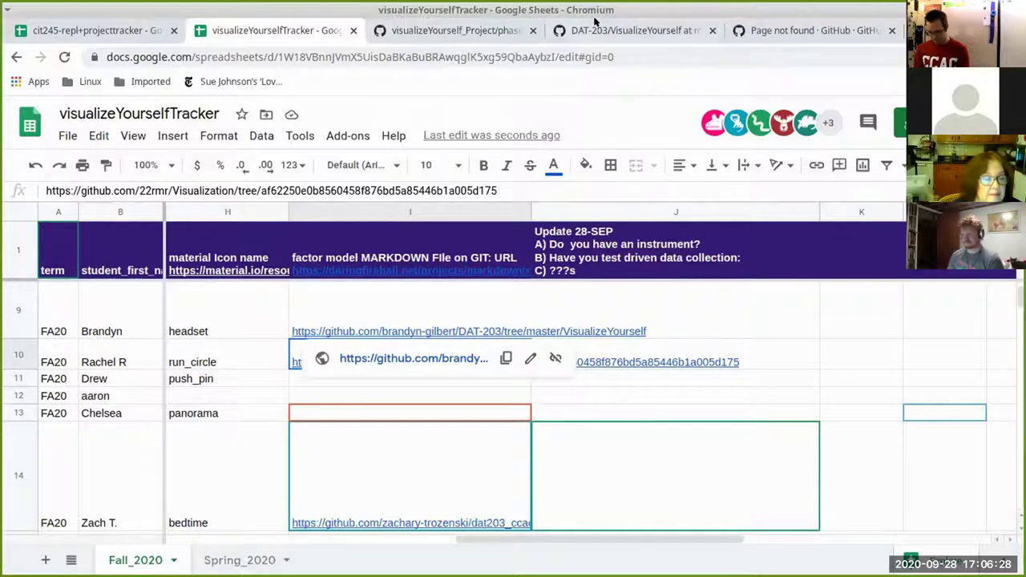
scroll(373, 474, "down", 2)
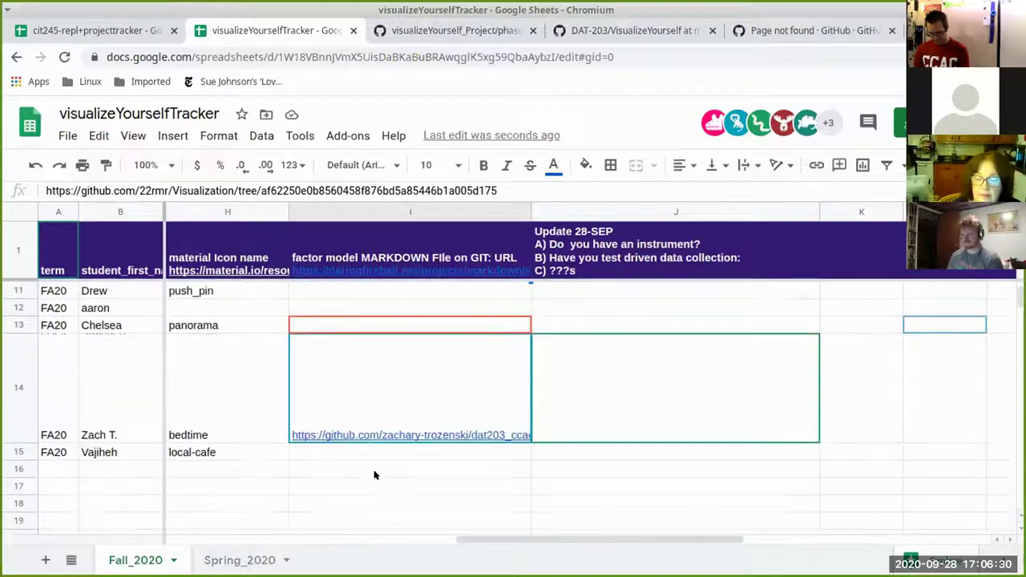
left_click(374, 433)
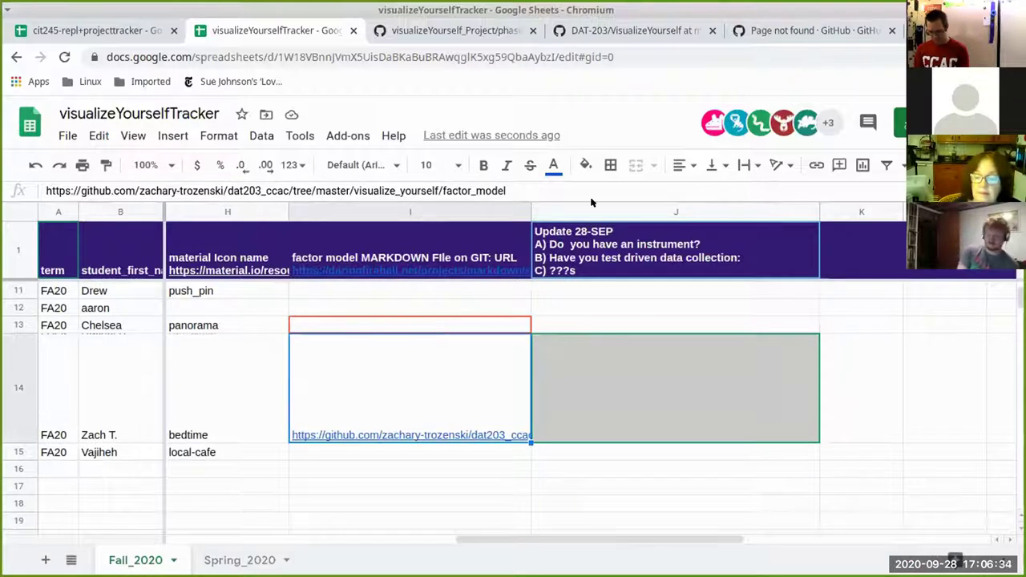
left_click(463, 29)
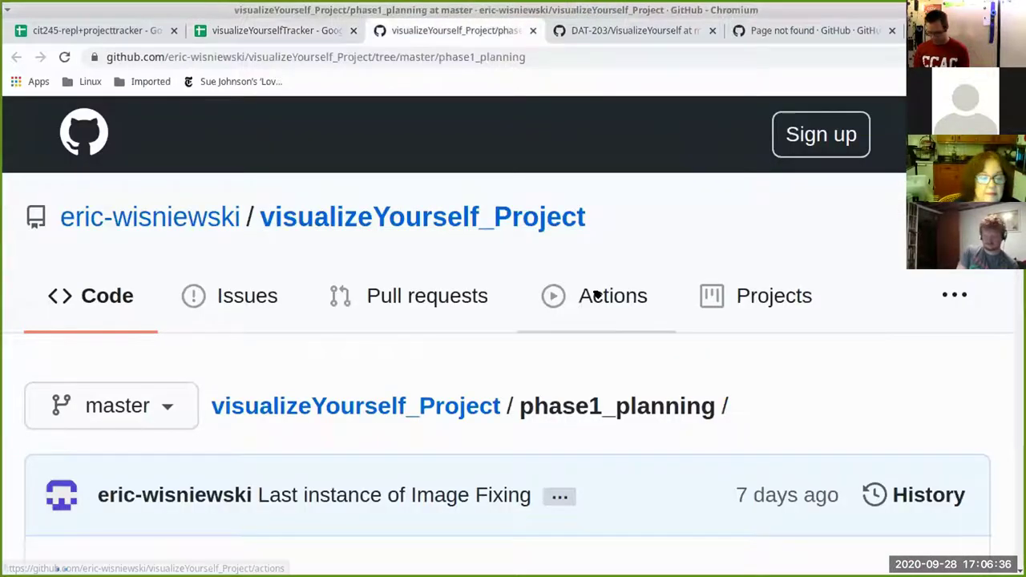
Zoom out and read the phase1_planning README's Energy and Mood factor model.
key("ctrl+minus")
key("ctrl+minus")
key("ctrl+minus")
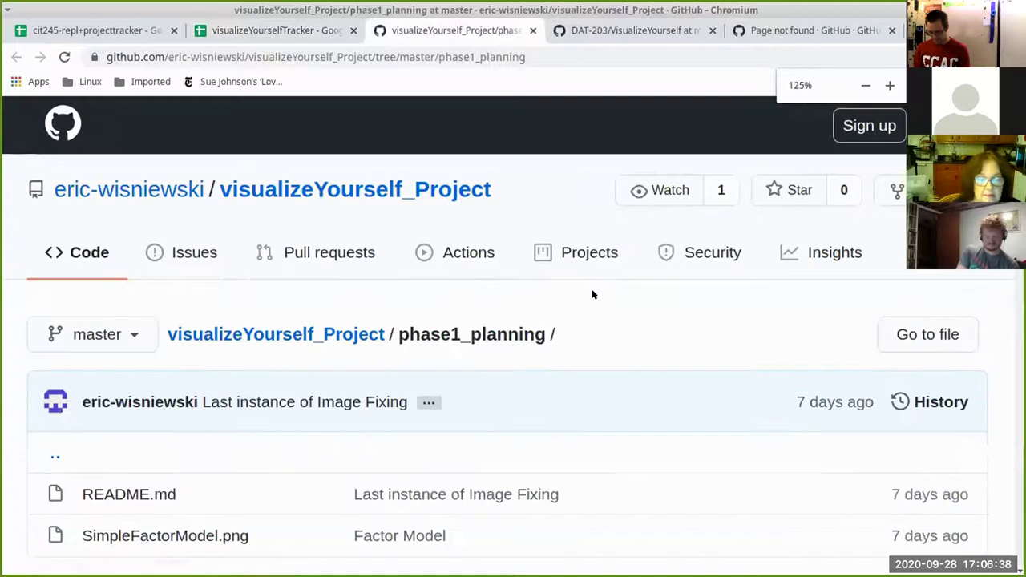
scroll(593, 295, "down", 6)
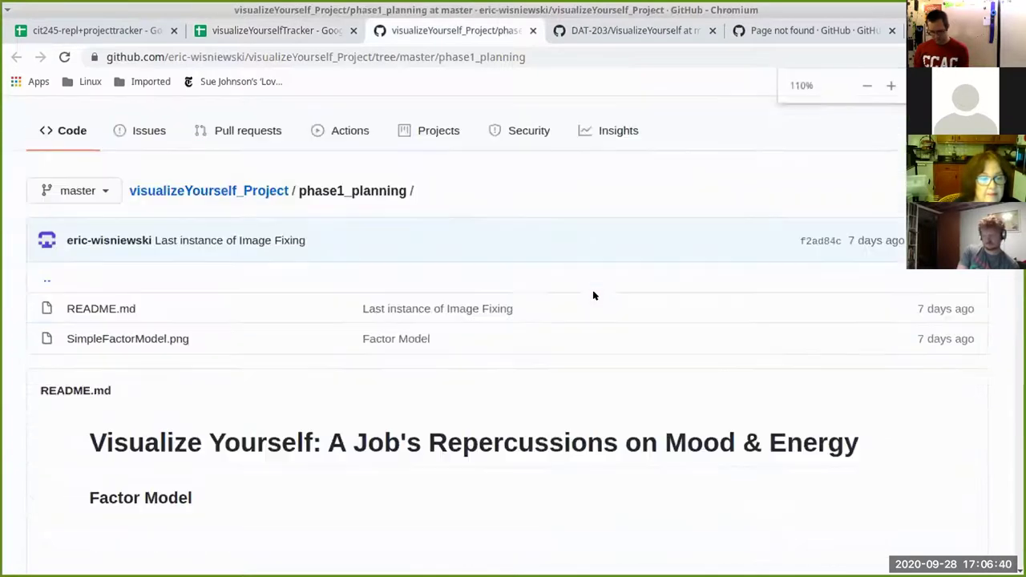
scroll(593, 296, "down", 3)
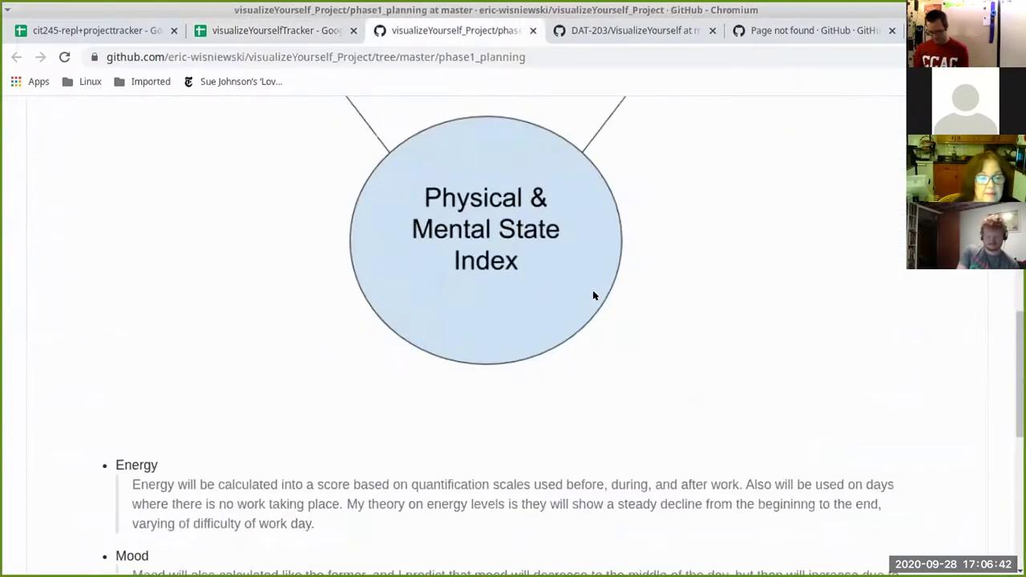
scroll(594, 296, "up", 5)
scroll(594, 296, "up", 4)
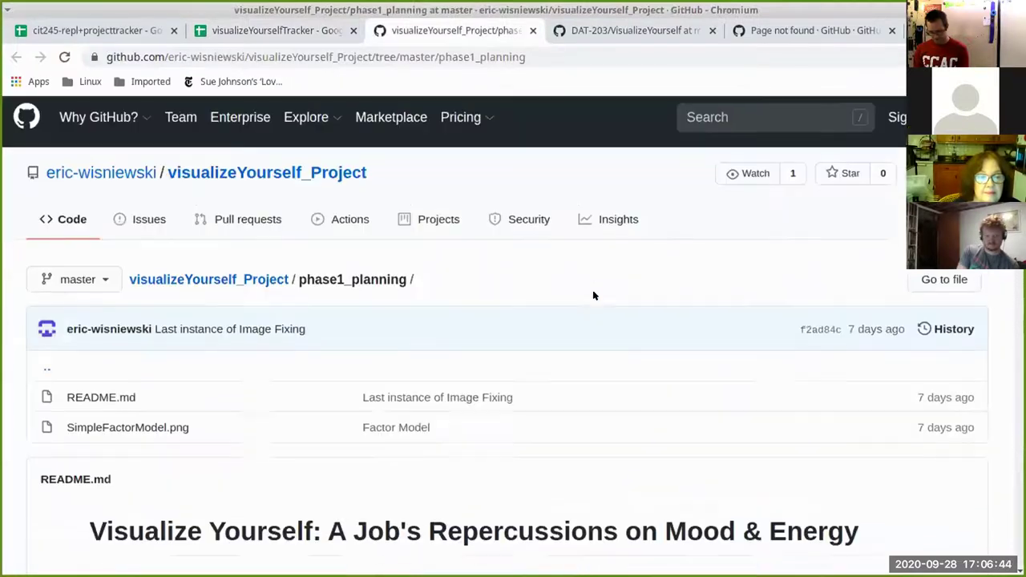
scroll(593, 296, "down", 5)
scroll(594, 296, "up", 1)
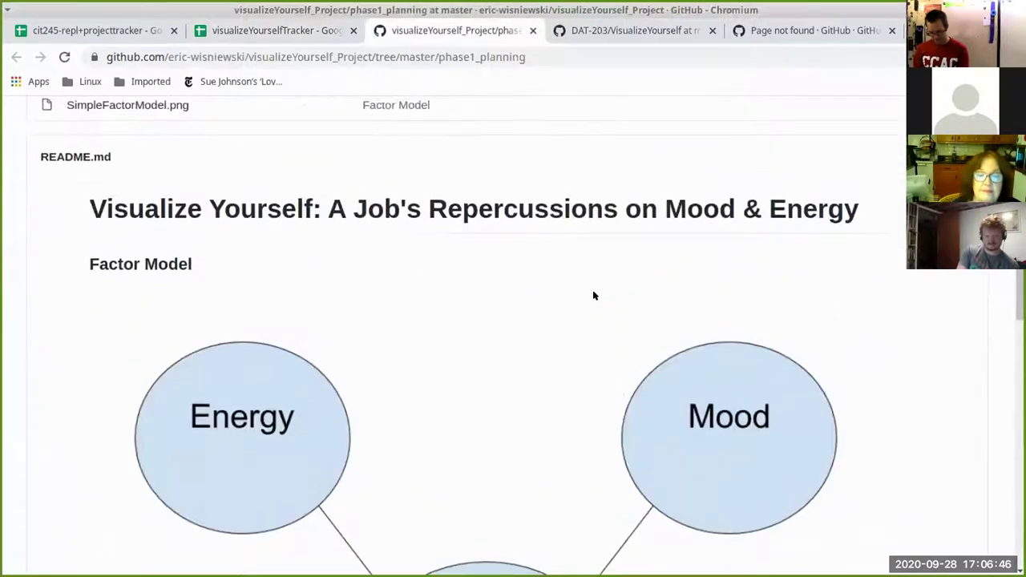
scroll(570, 316, "down", 1)
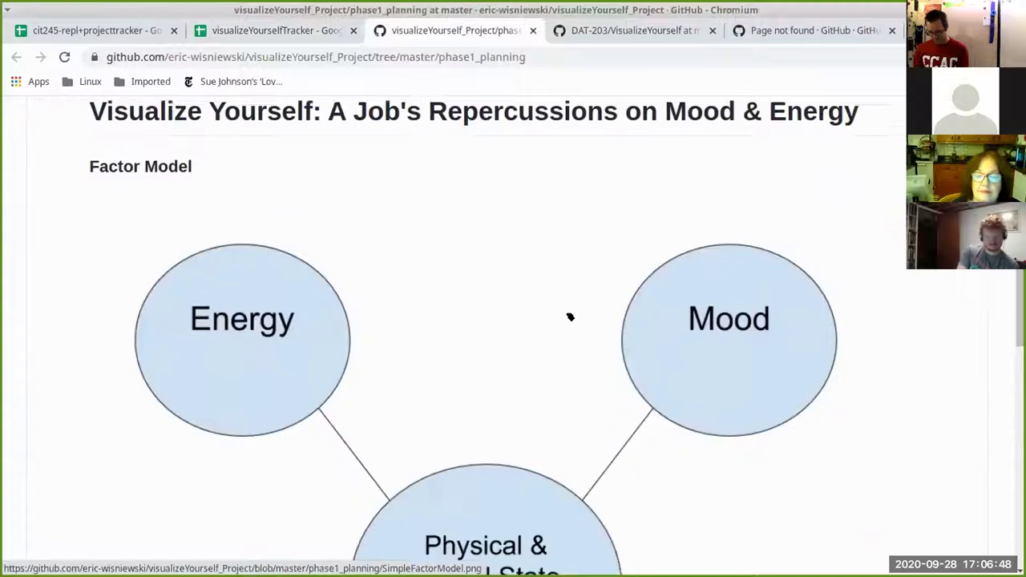
scroll(570, 316, "down", 4)
scroll(570, 316, "down", 5)
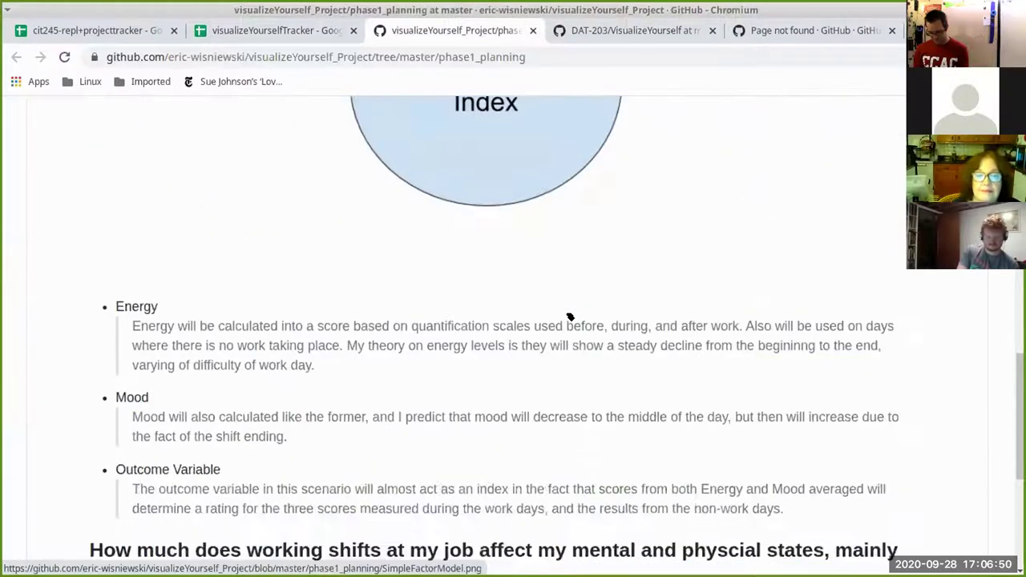
scroll(566, 316, "up", 2)
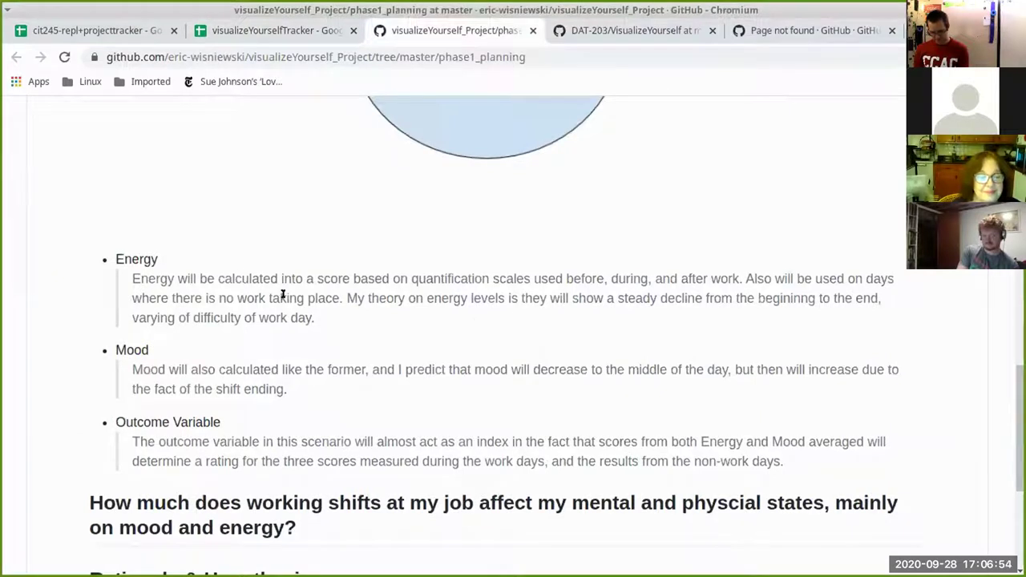
scroll(283, 296, "up", 7)
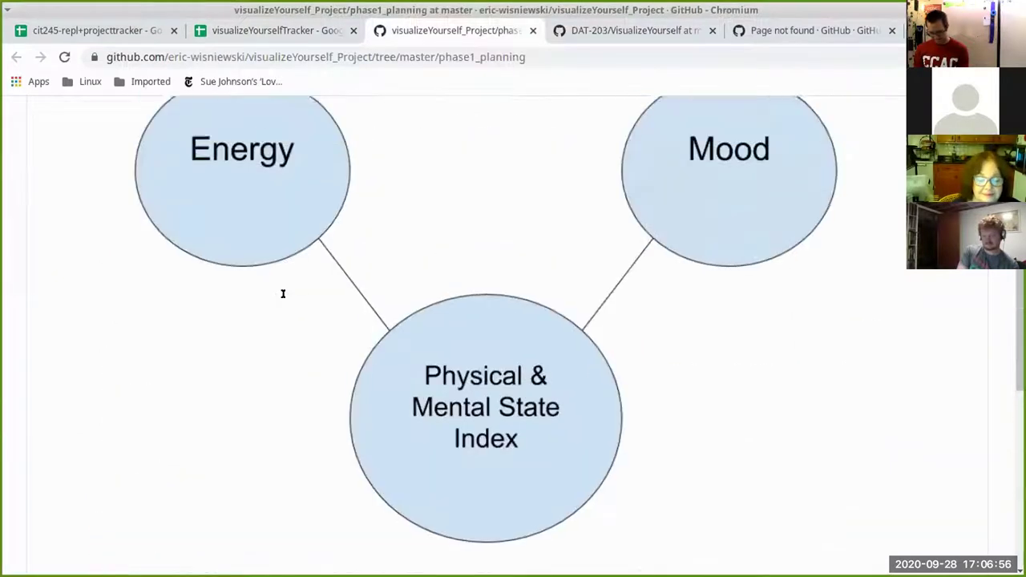
scroll(287, 297, "down", 1)
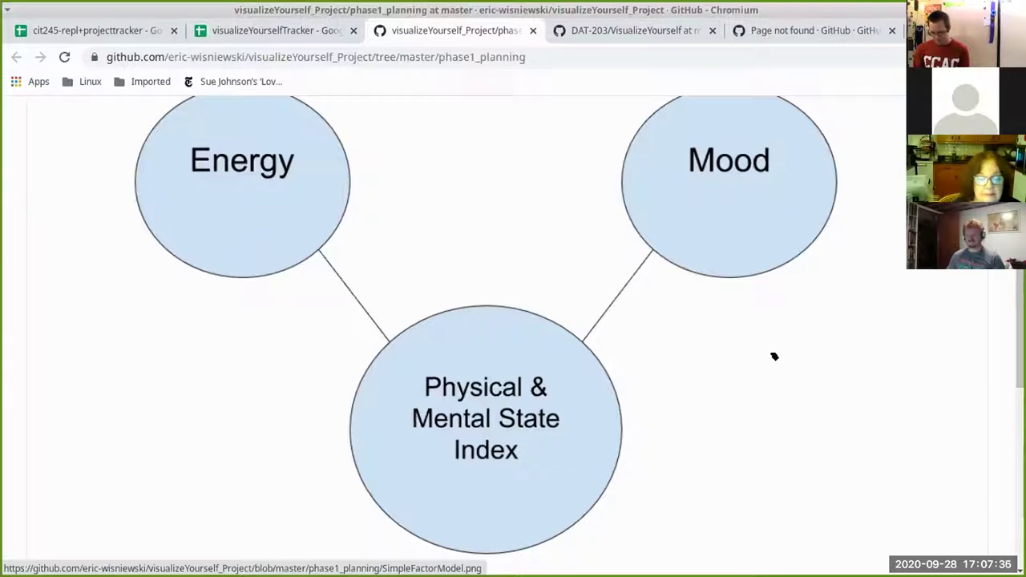
Finish scanning the README and go to the DAT-203 VisualizeYourself repository.
scroll(678, 400, "down", 3)
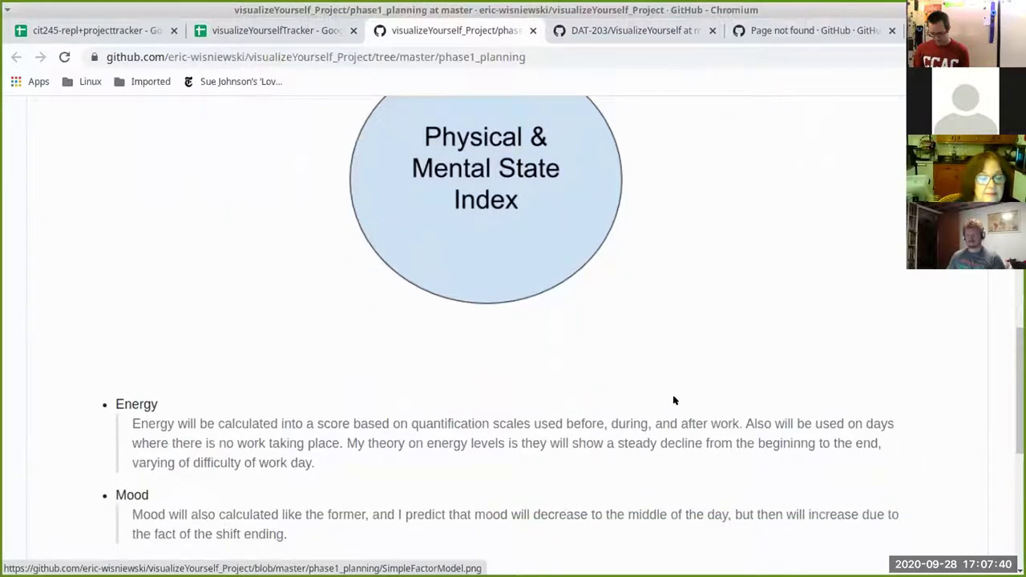
scroll(678, 400, "down", 2)
scroll(673, 399, "down", 3)
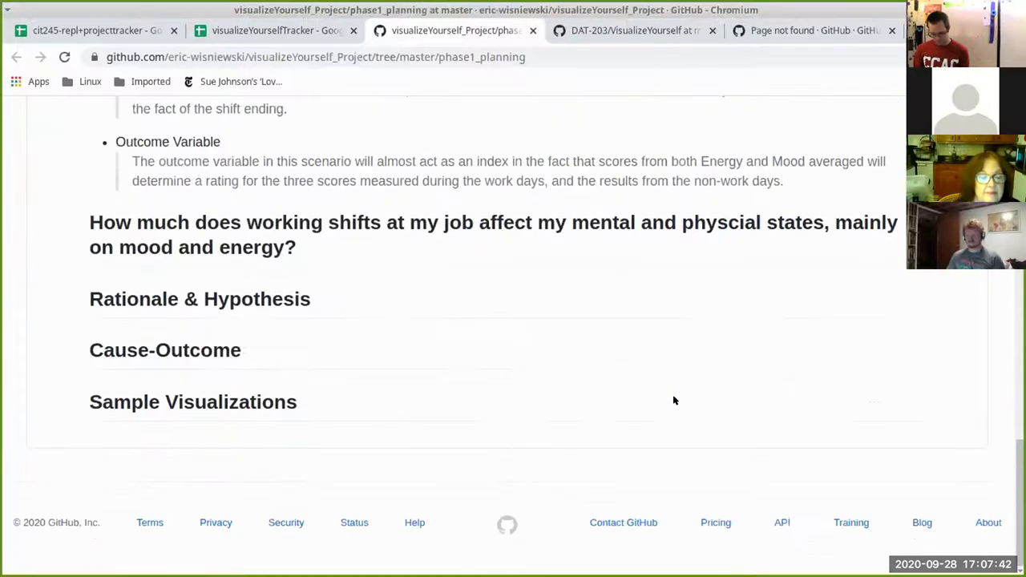
scroll(674, 399, "up", 10)
scroll(673, 395, "up", 4)
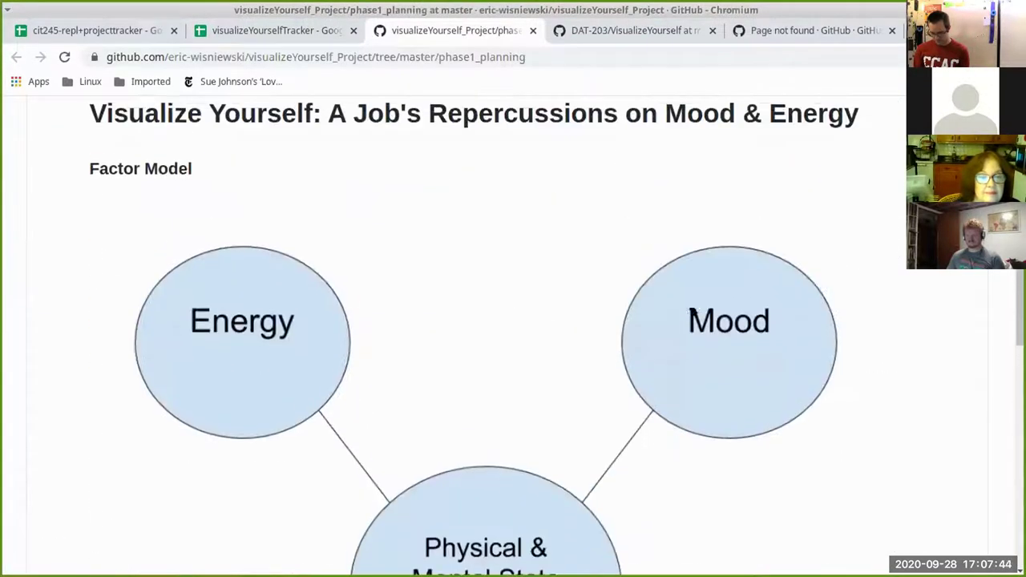
left_click(628, 36)
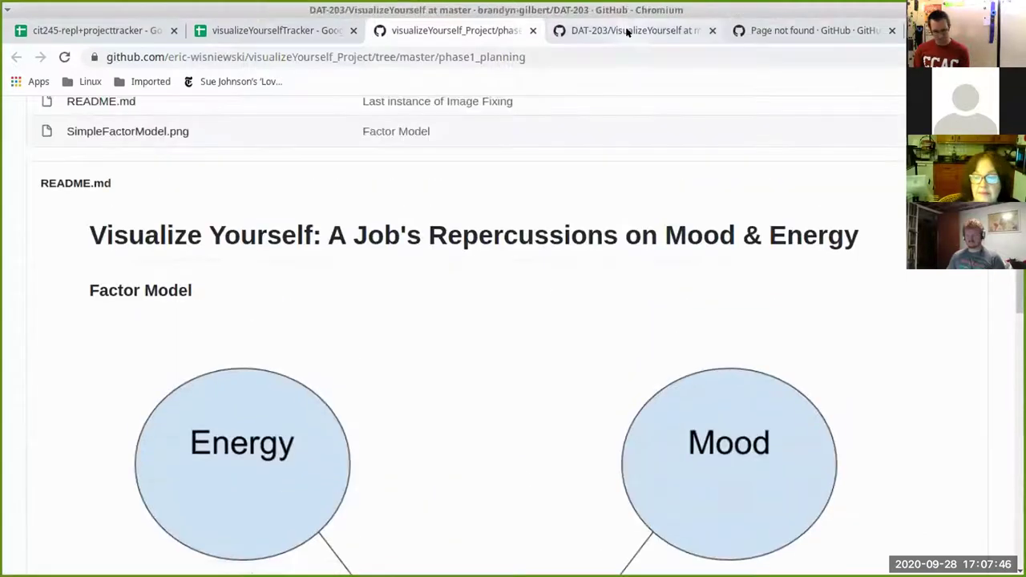
Scroll the DAT-203 README down to its factor model diagram.
scroll(493, 319, "down", 2)
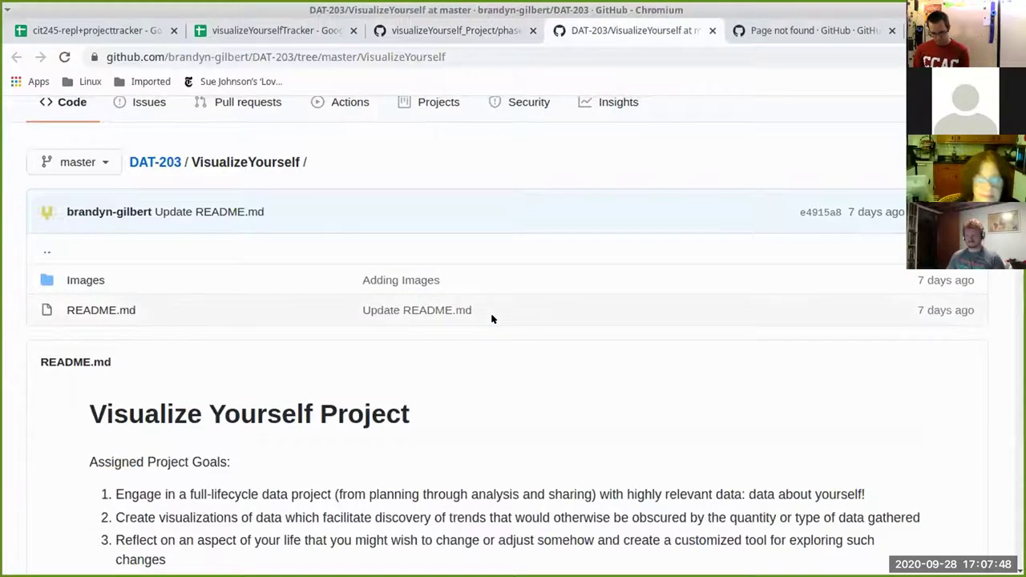
scroll(492, 319, "down", 10)
scroll(492, 319, "down", 4)
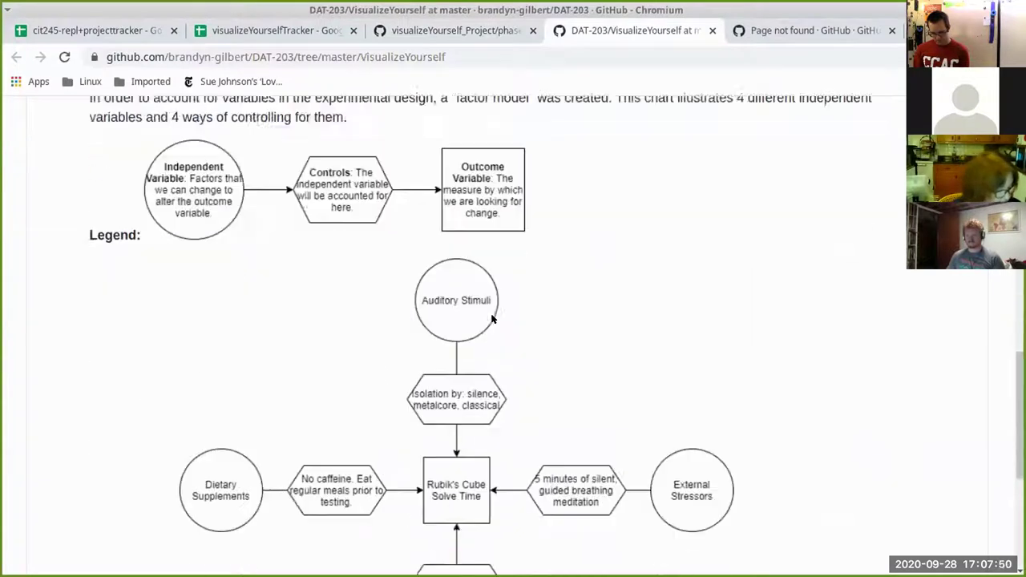
scroll(492, 320, "up", 6)
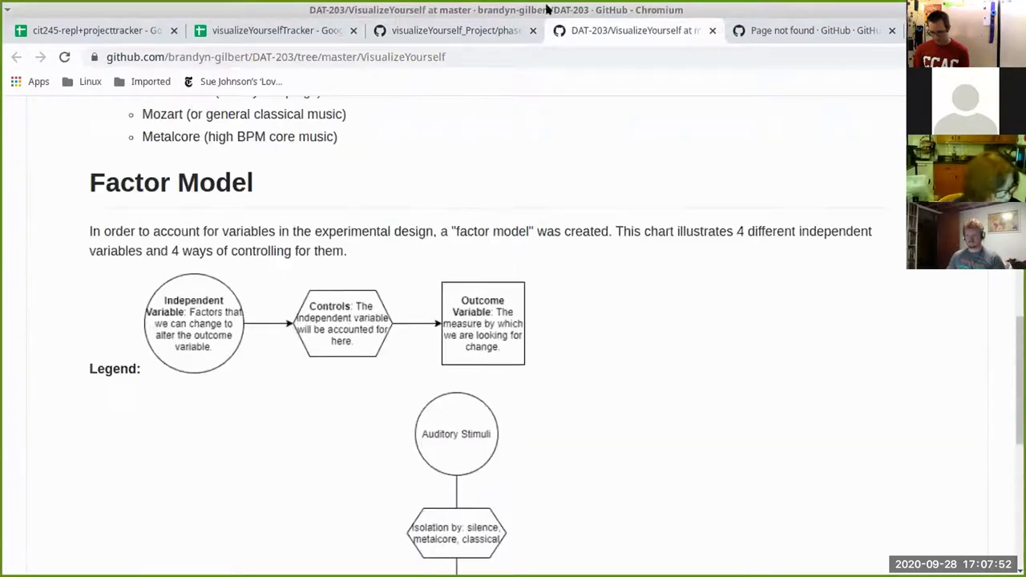
Back on the visualizeYourself_Project page, highlight and then clear the Outcome Variable description.
left_click(461, 26)
scroll(619, 327, "down", 4)
scroll(619, 327, "down", 1)
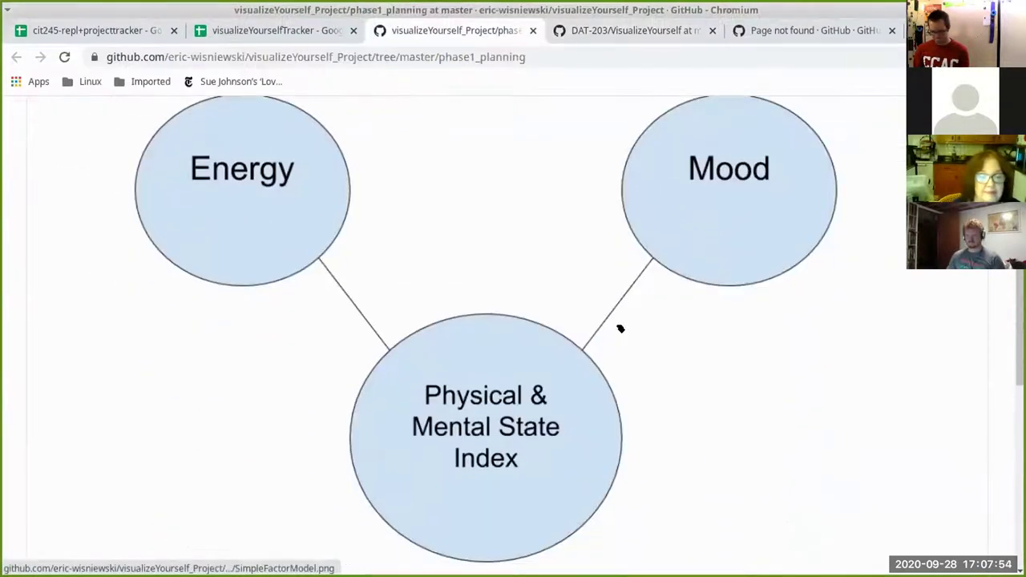
scroll(619, 327, "up", 1)
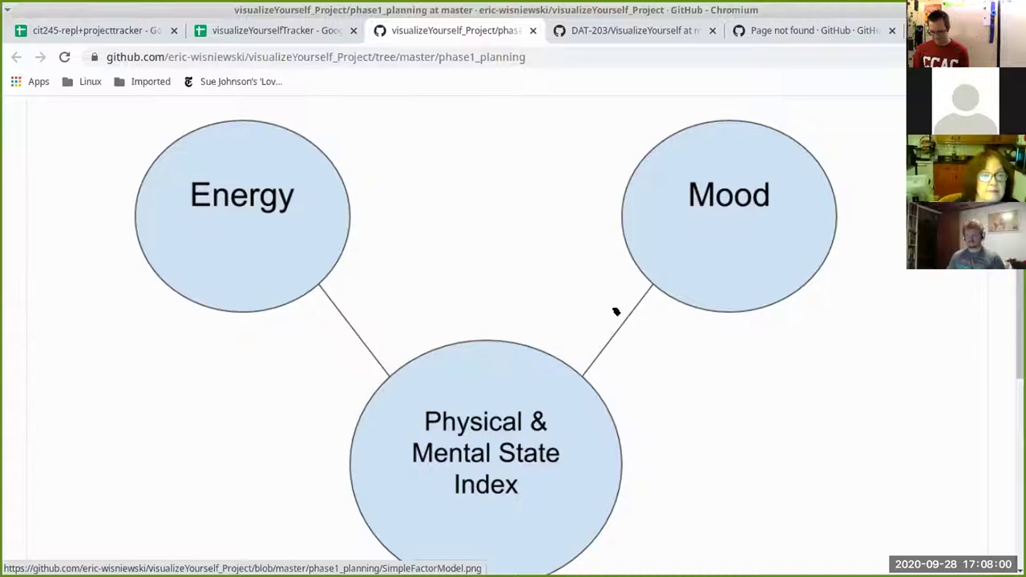
scroll(616, 312, "down", 5)
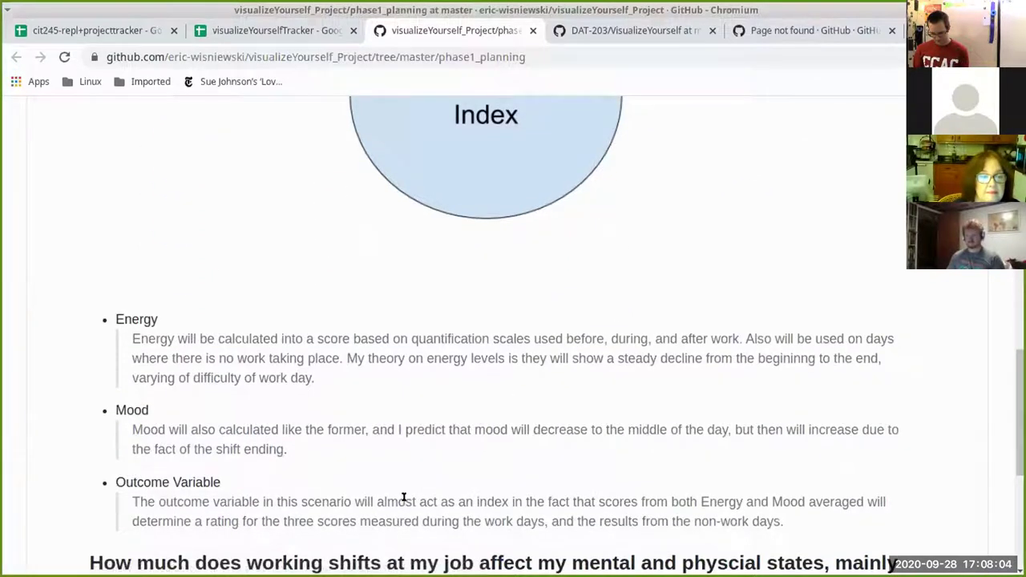
left_click_drag(404, 500, 867, 520)
left_click(847, 486)
Look over the SimpleFactorModel diagram linking Energy and Mood to the State Index.
scroll(847, 486, "up", 1)
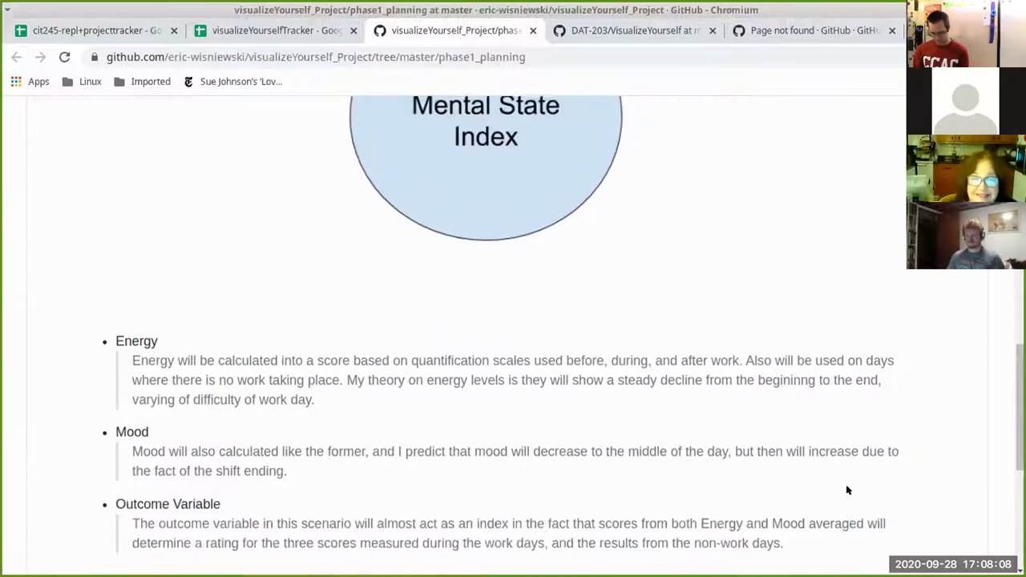
scroll(847, 489, "up", 4)
scroll(847, 489, "down", 2)
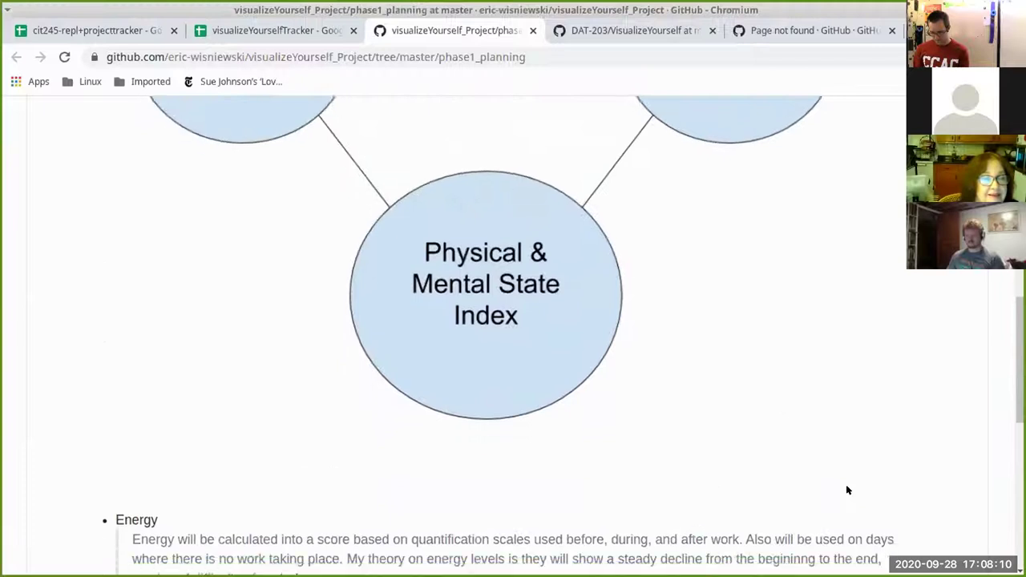
scroll(847, 489, "up", 2)
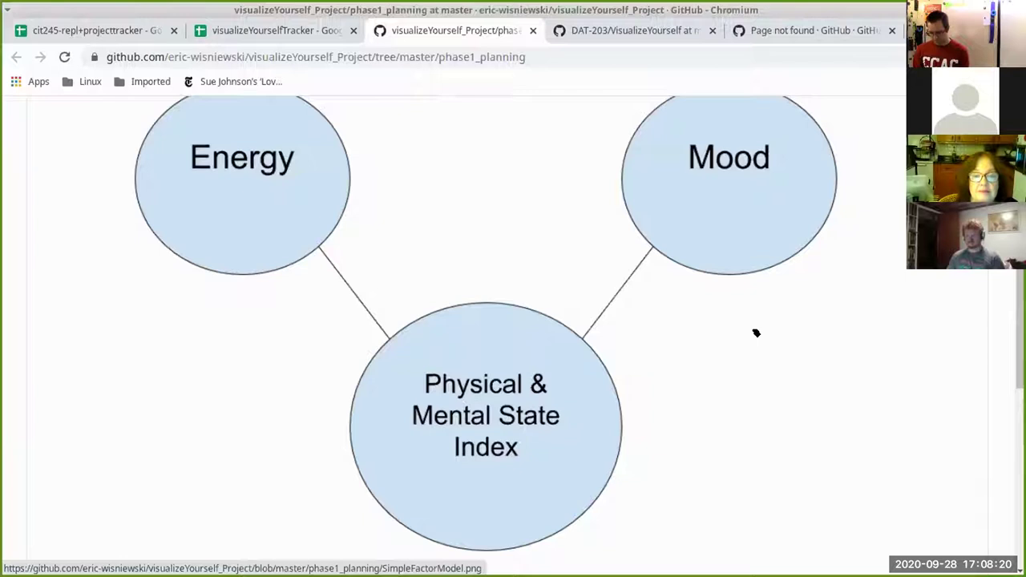
scroll(756, 332, "down", 1)
scroll(756, 333, "up", 1)
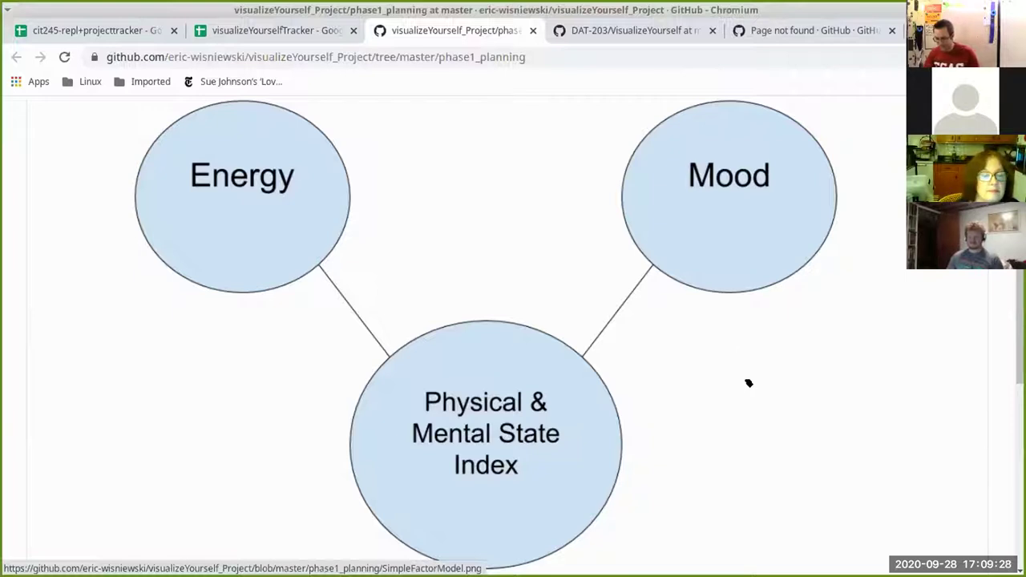
scroll(748, 383, "down", 2)
scroll(748, 383, "up", 7)
scroll(748, 383, "down", 3)
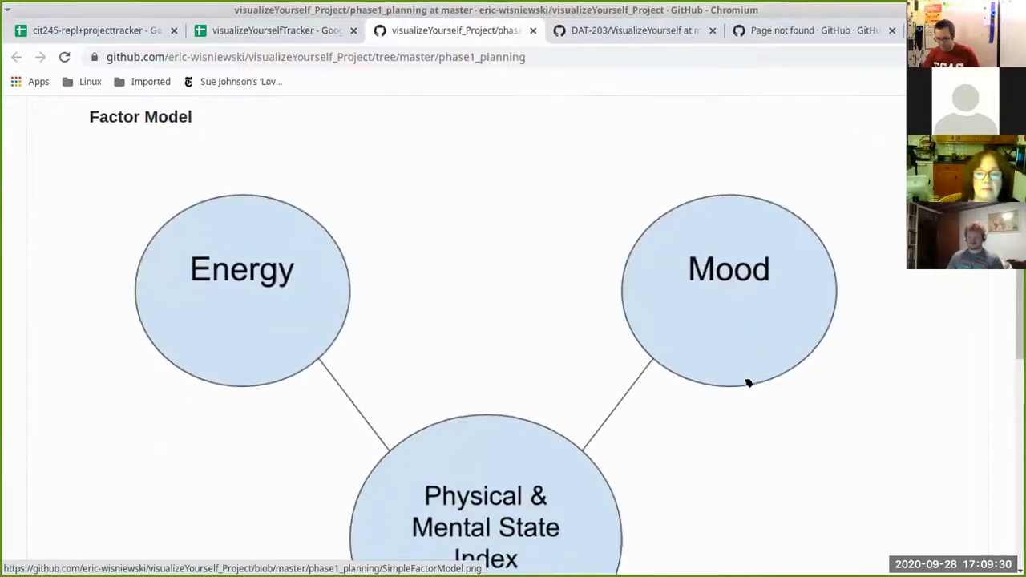
Return to the DAT-203 VisualizeYourself README and scroll to its Factor Model.
left_click(672, 34)
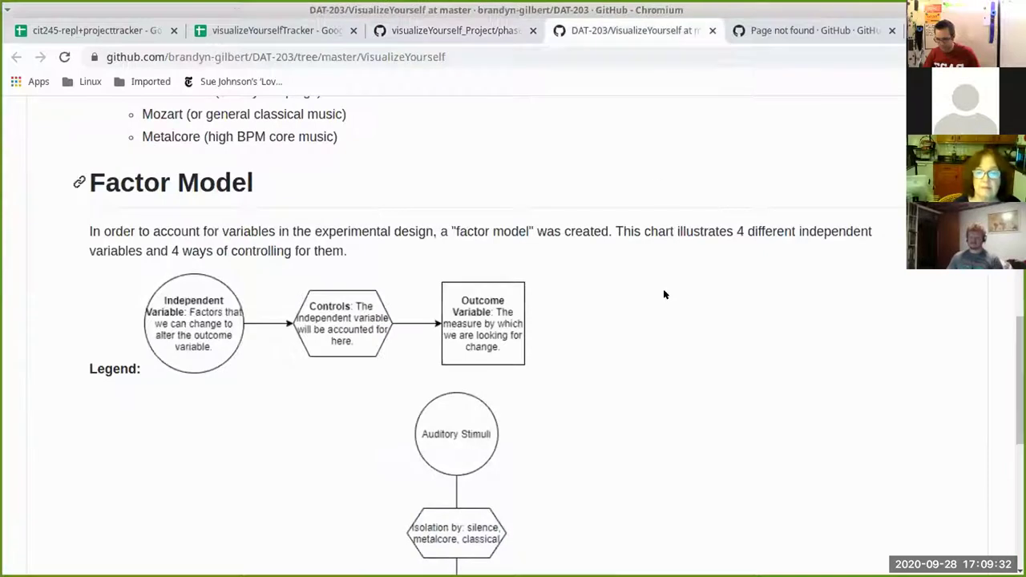
scroll(654, 321, "down", 5)
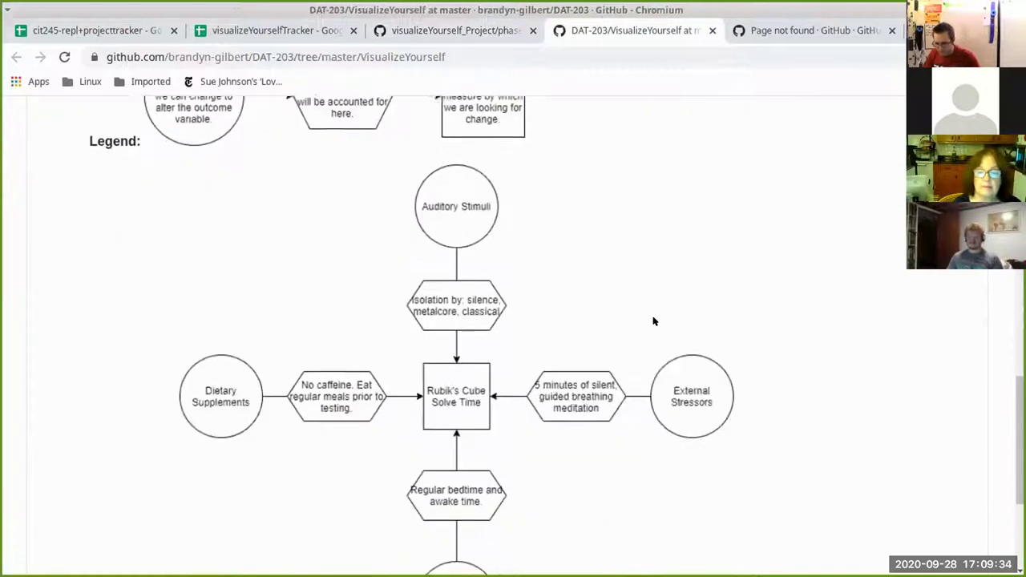
scroll(653, 322, "up", 7)
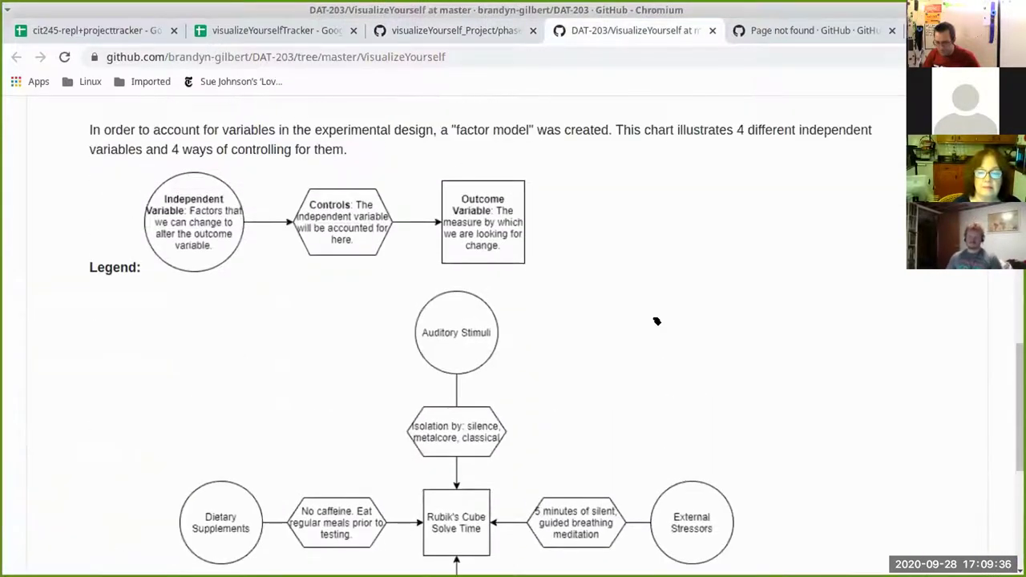
scroll(656, 322, "up", 5)
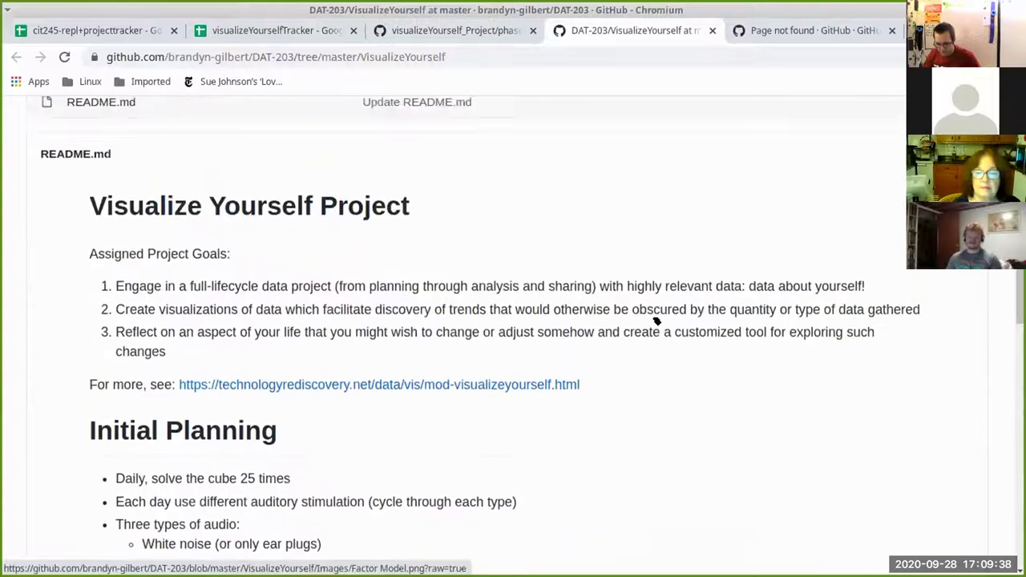
scroll(656, 321, "up", 2)
scroll(653, 321, "down", 8)
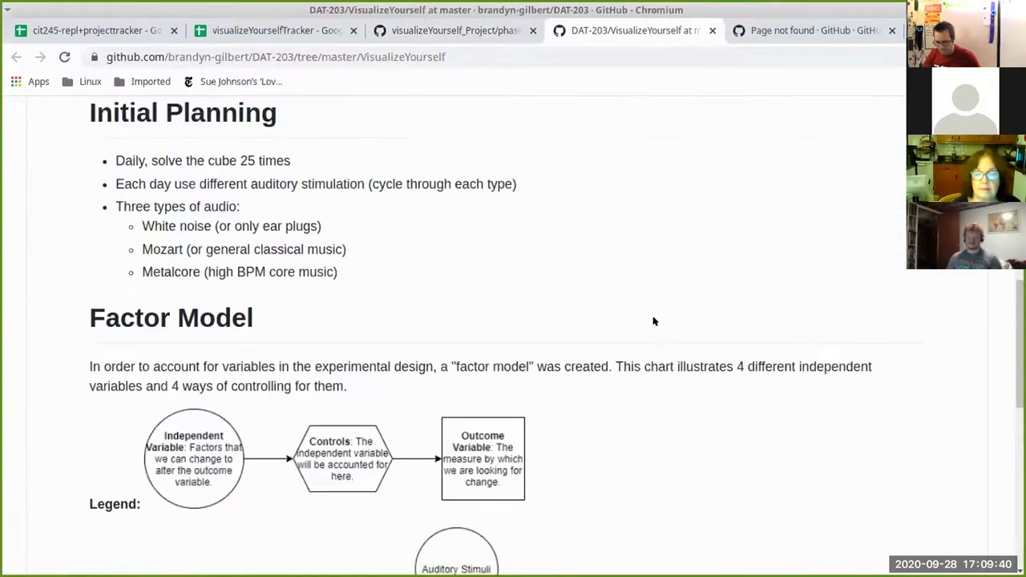
scroll(654, 321, "down", 3)
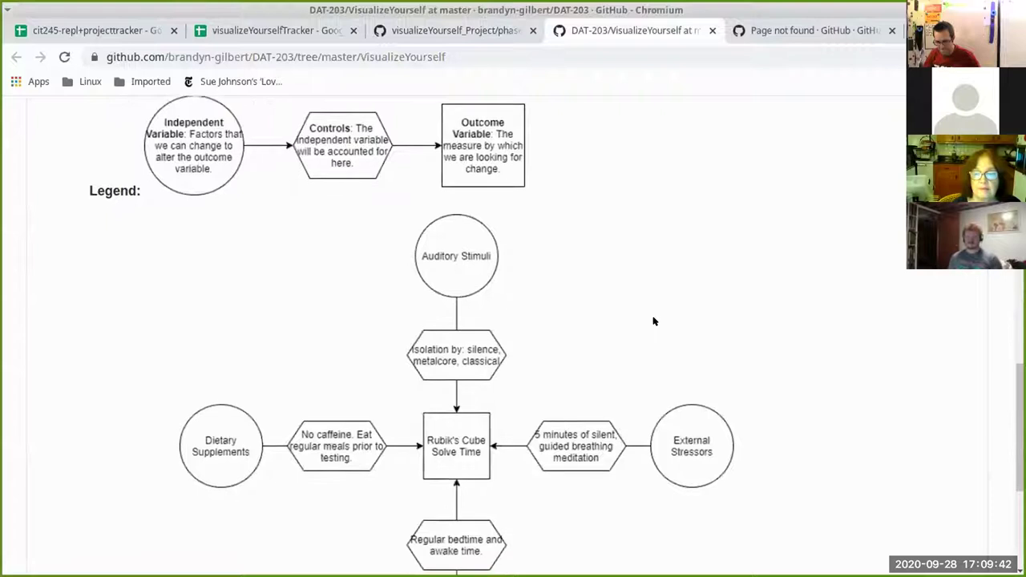
Zoom out then back in to read the sleep, diet, stressors and sound diagram.
key("ctrl+minus")
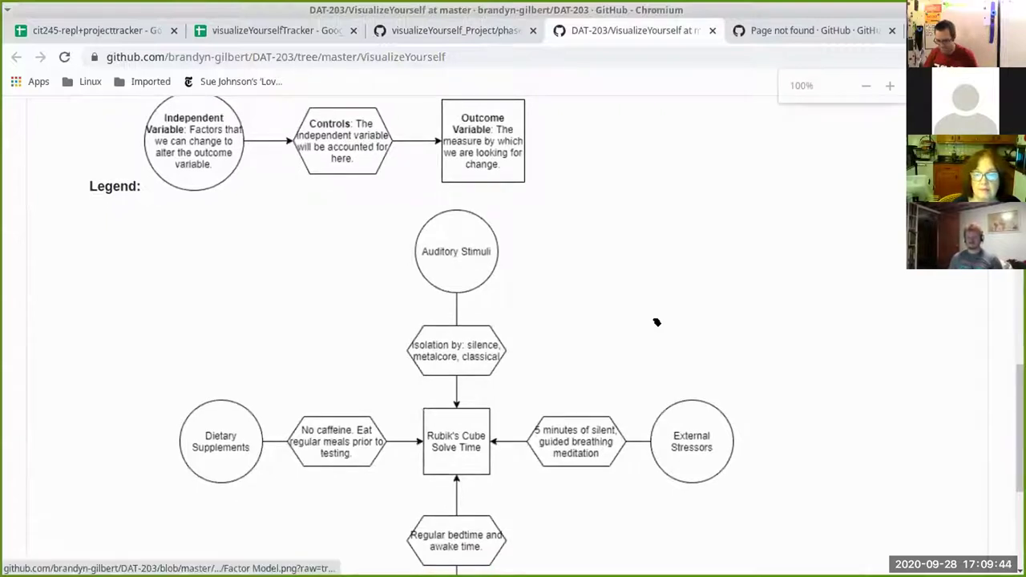
key("ctrl+minus")
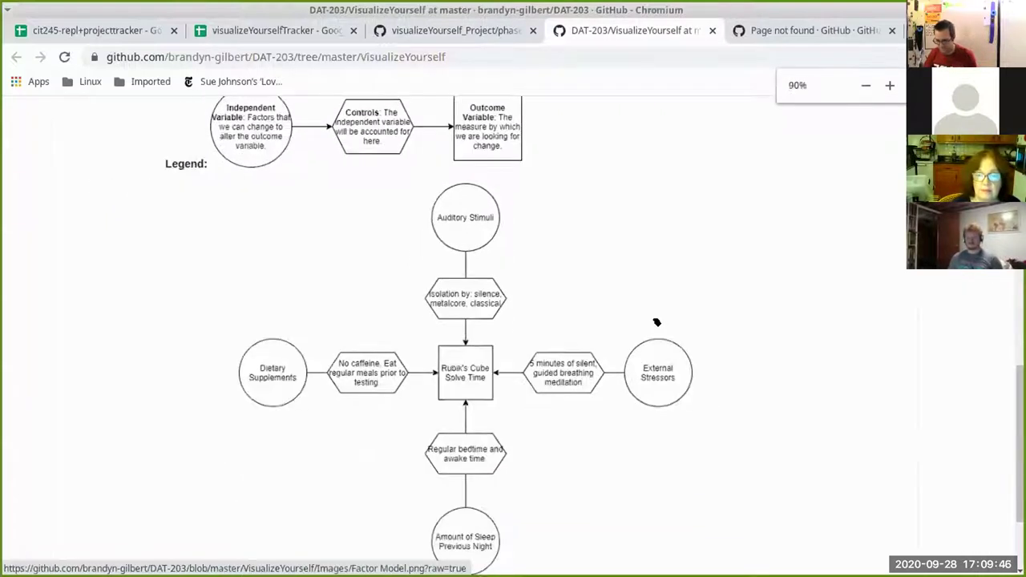
scroll(690, 395, "down", 1)
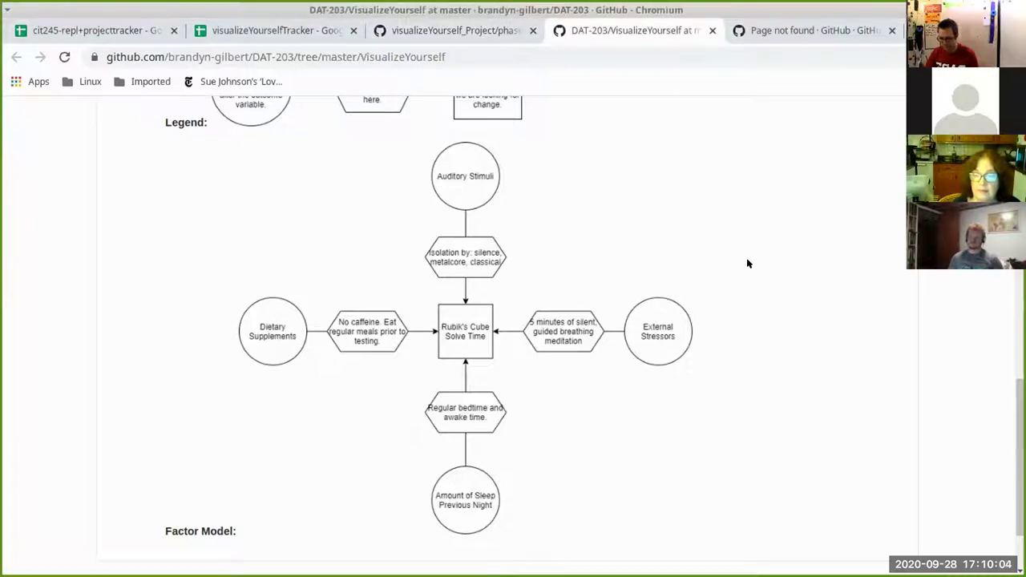
key("ctrl+plus")
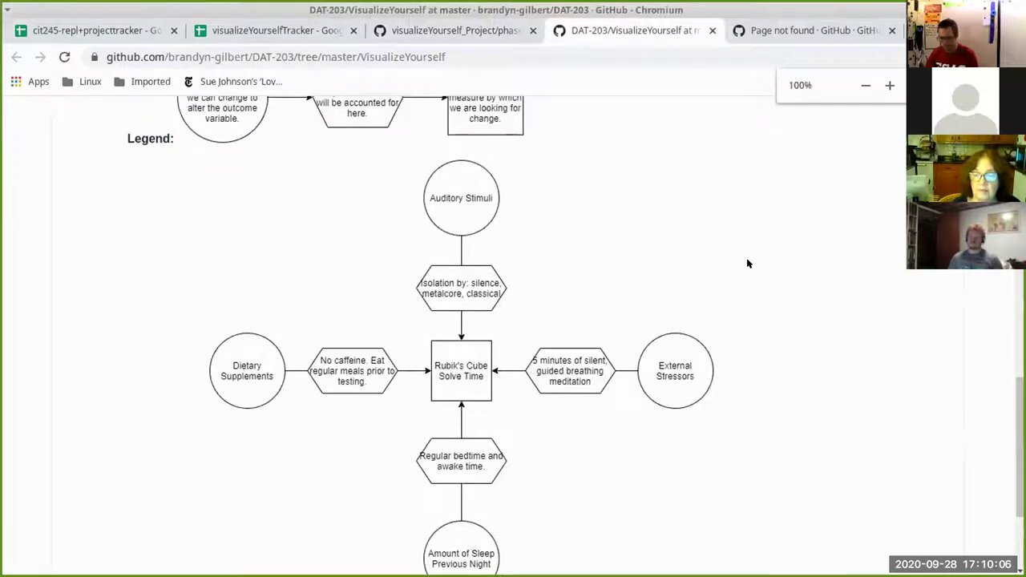
key("ctrl+plus")
key("ctrl+plus")
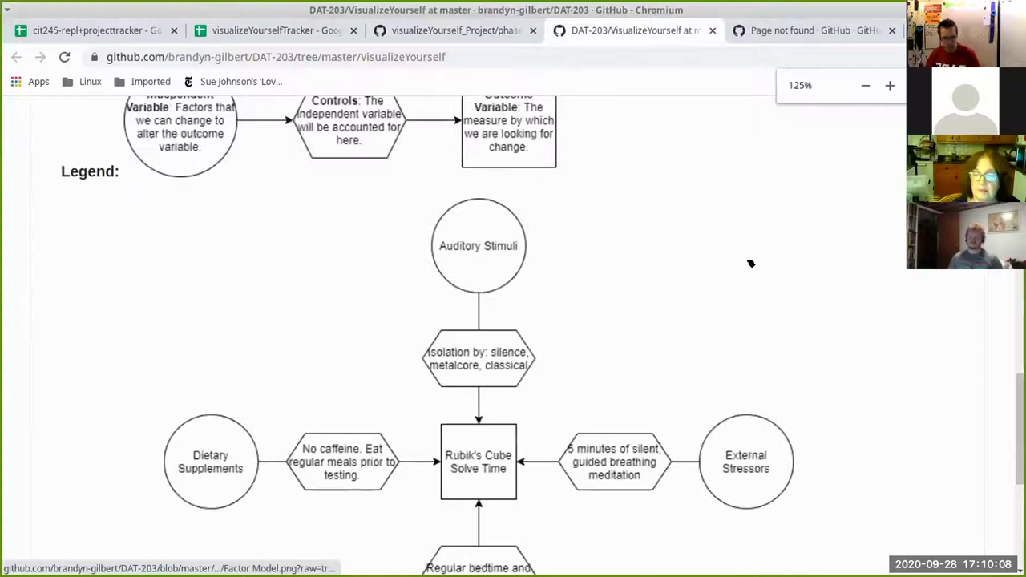
scroll(751, 263, "down", 3)
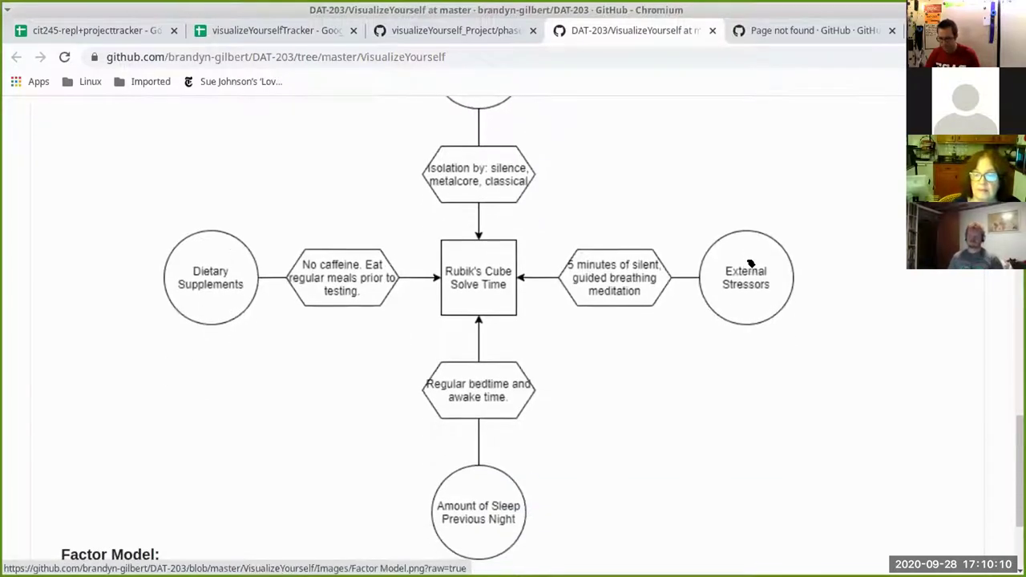
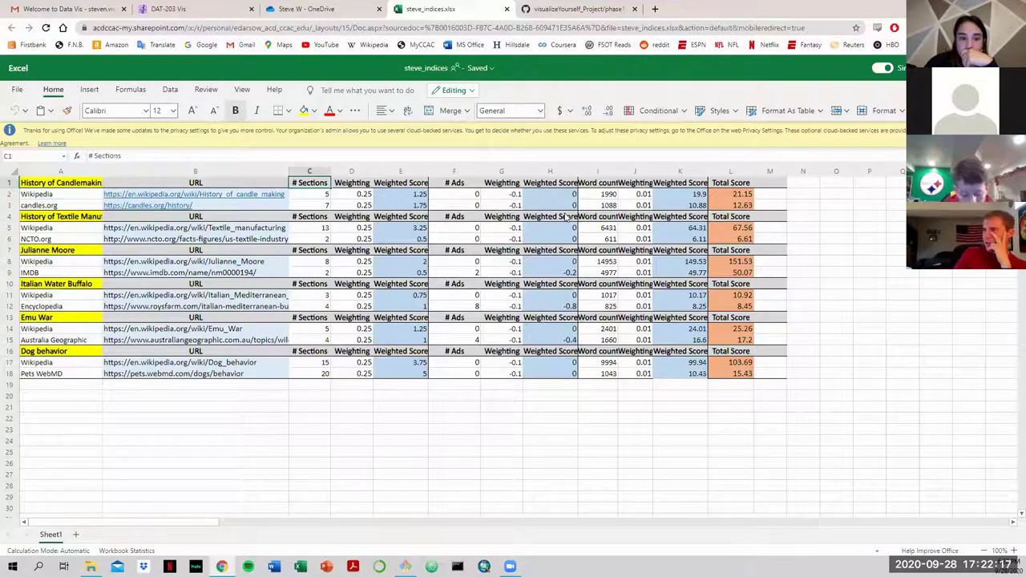
key("Right")
key("Right")
key("Left")
key("Down")
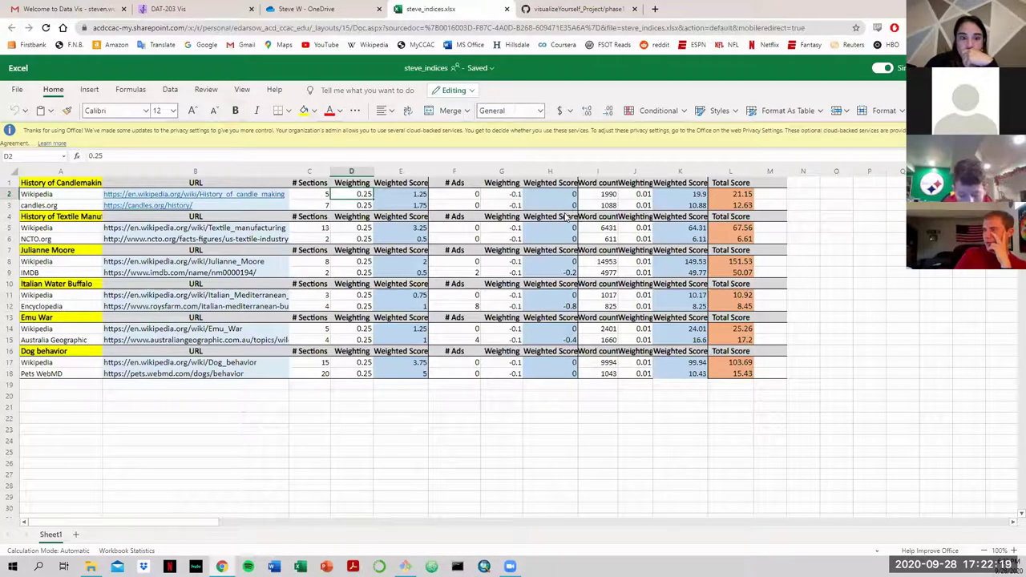
key("Up")
key("Right")
key("Right")
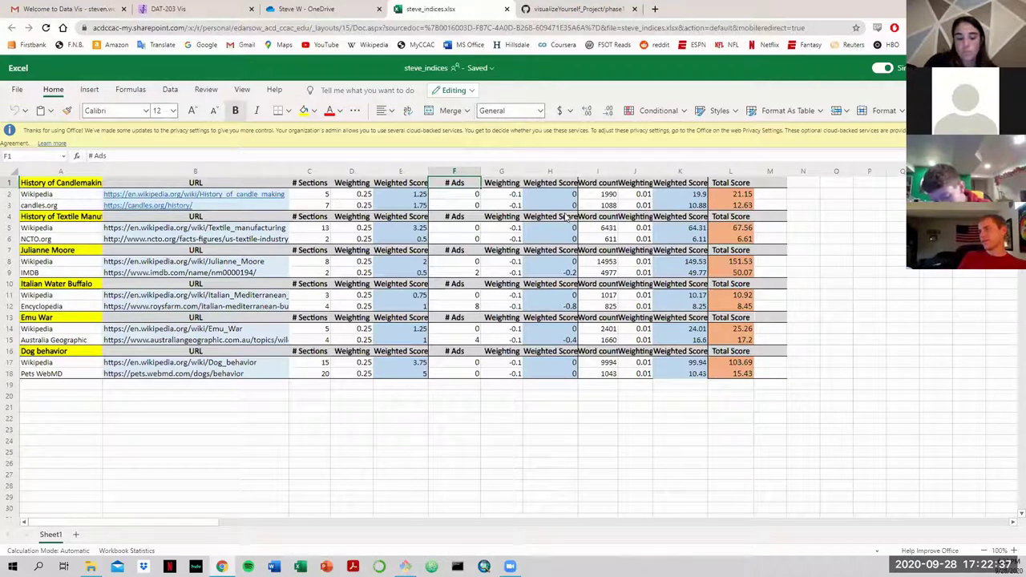
key("Down")
key("Right")
key("Down")
key("Down")
key("Up")
key("Up")
key("Up")
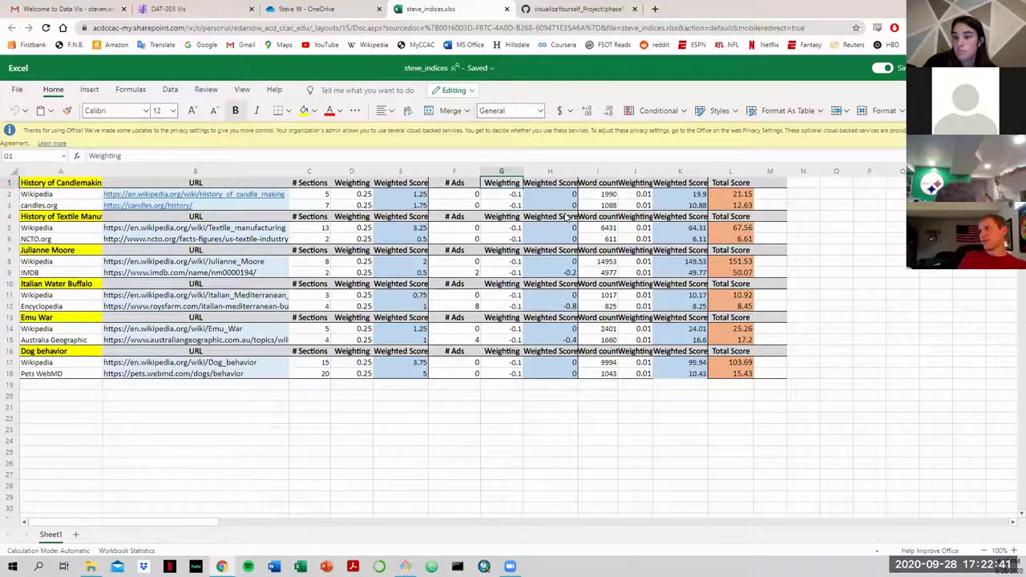
key("Right")
key("Right")
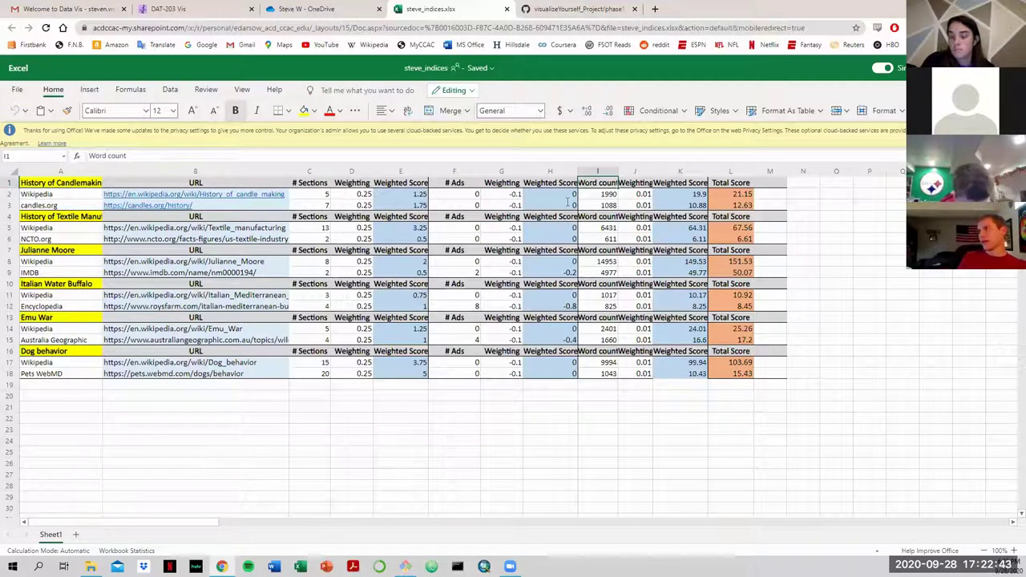
left_click(631, 173)
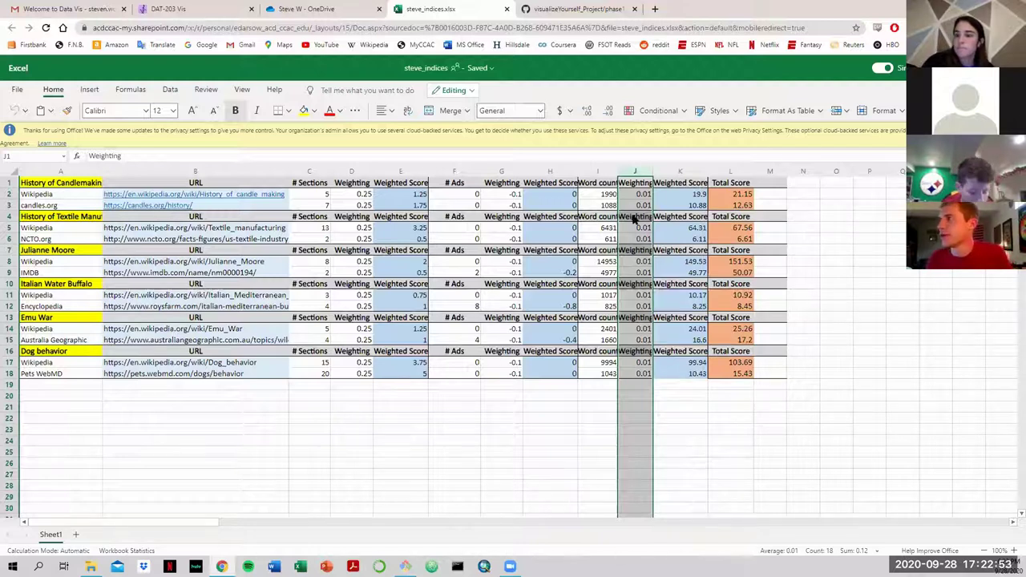
left_click(607, 185)
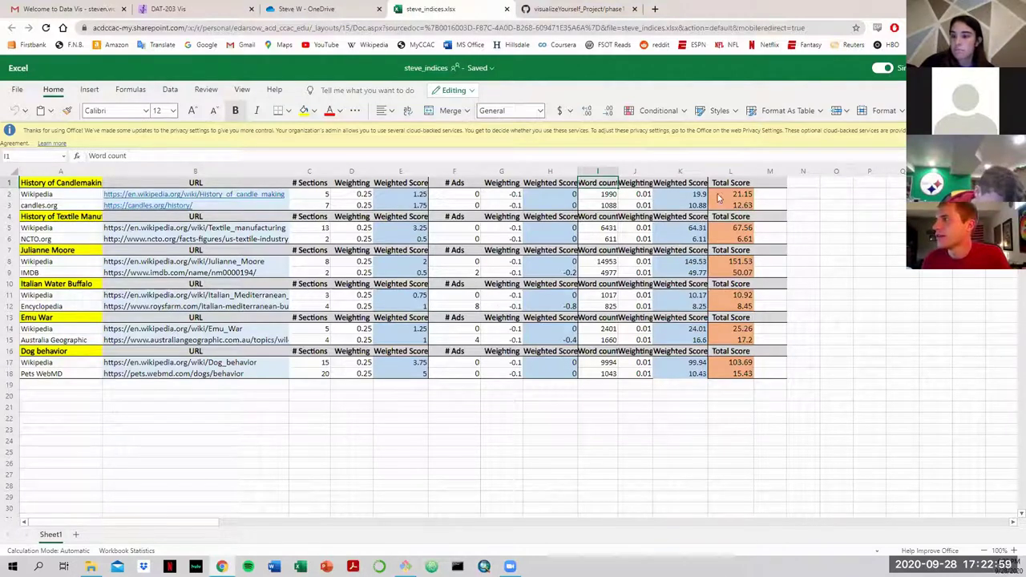
left_click_drag(659, 374, 699, 196)
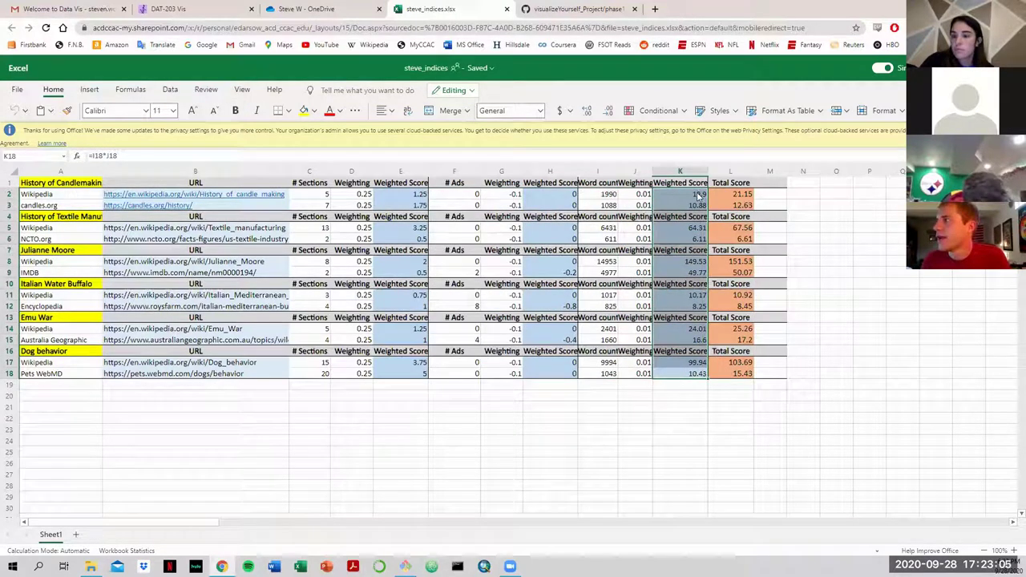
left_click(861, 199)
left_click(798, 199)
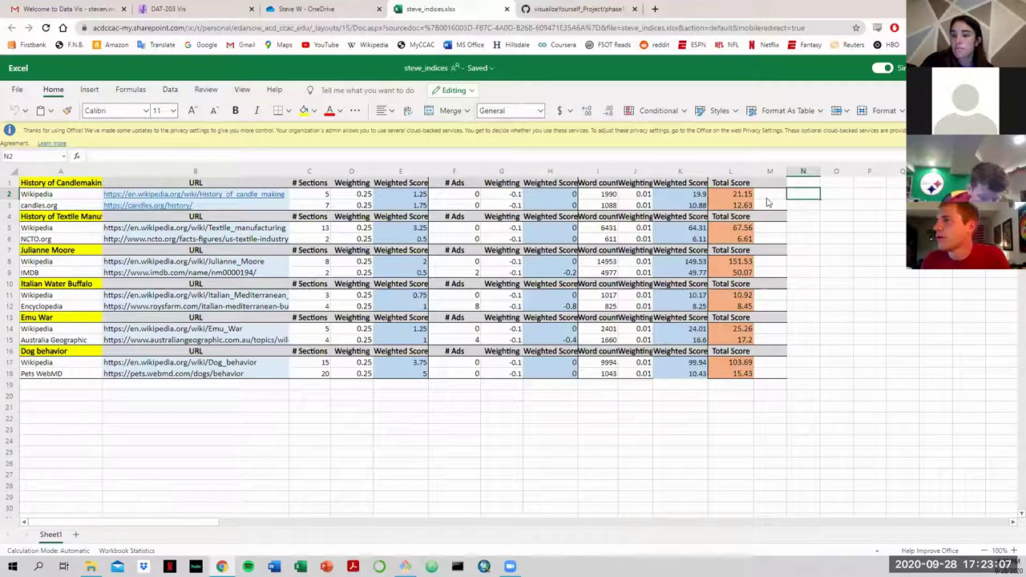
left_click(762, 196)
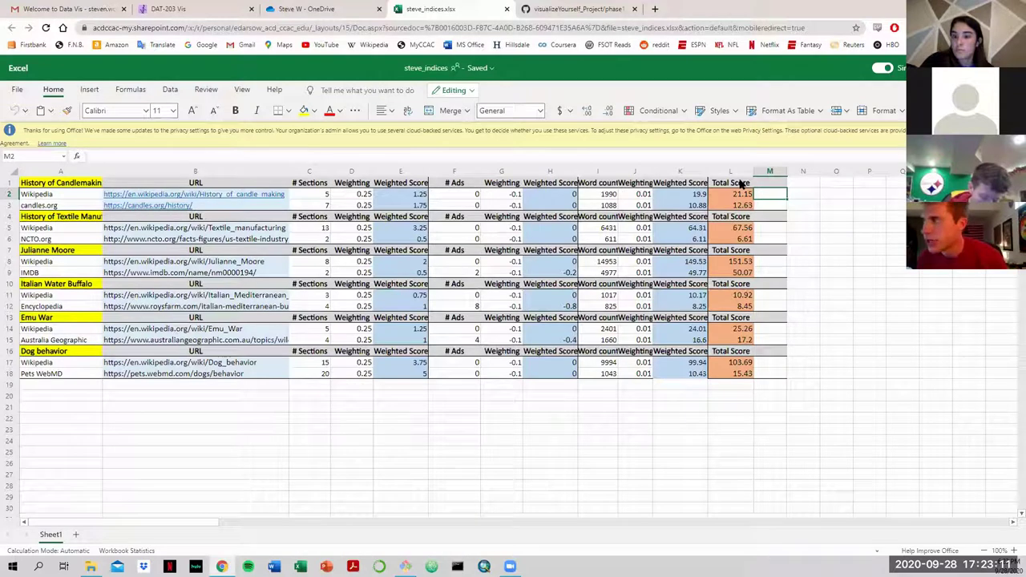
left_click(756, 406)
left_click(731, 394)
left_click(681, 393)
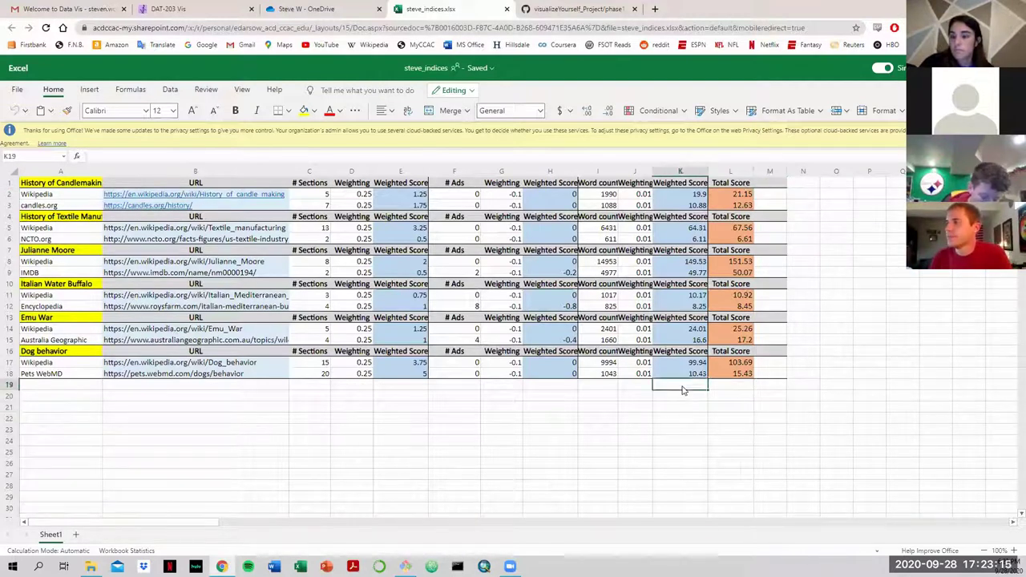
left_click(631, 398)
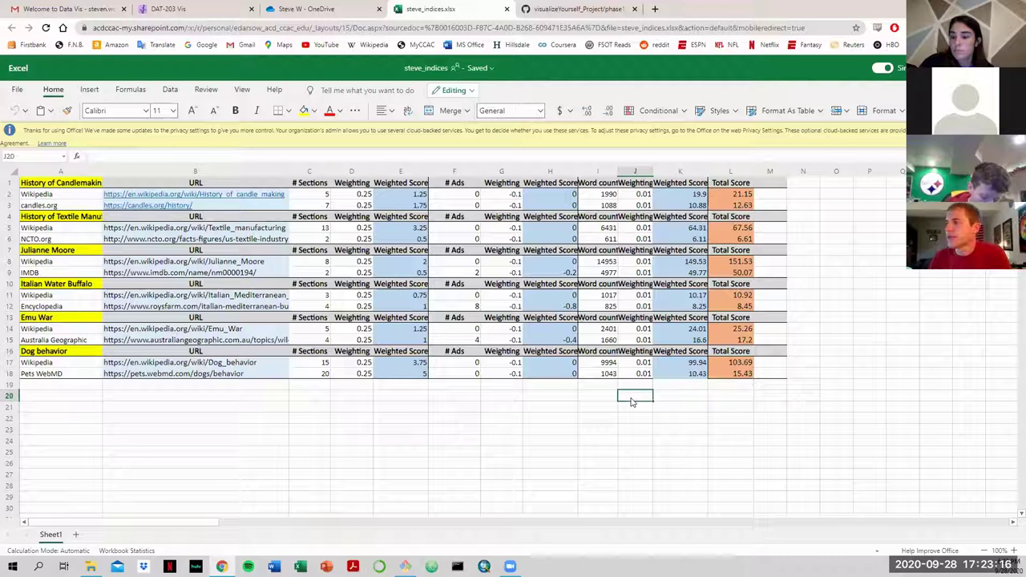
left_click(584, 407)
left_click(571, 427)
left_click(568, 417)
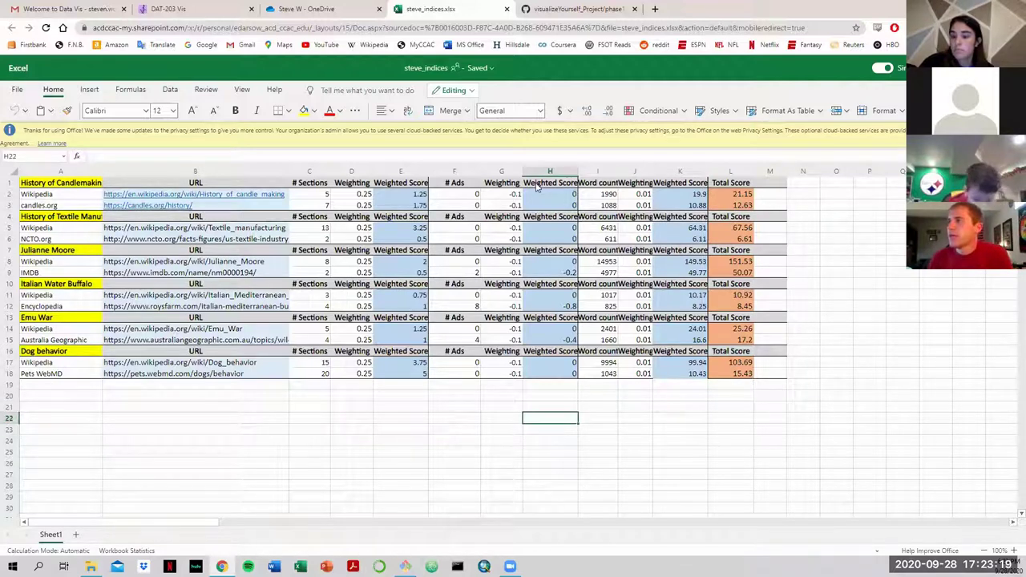
left_click_drag(303, 186, 639, 183)
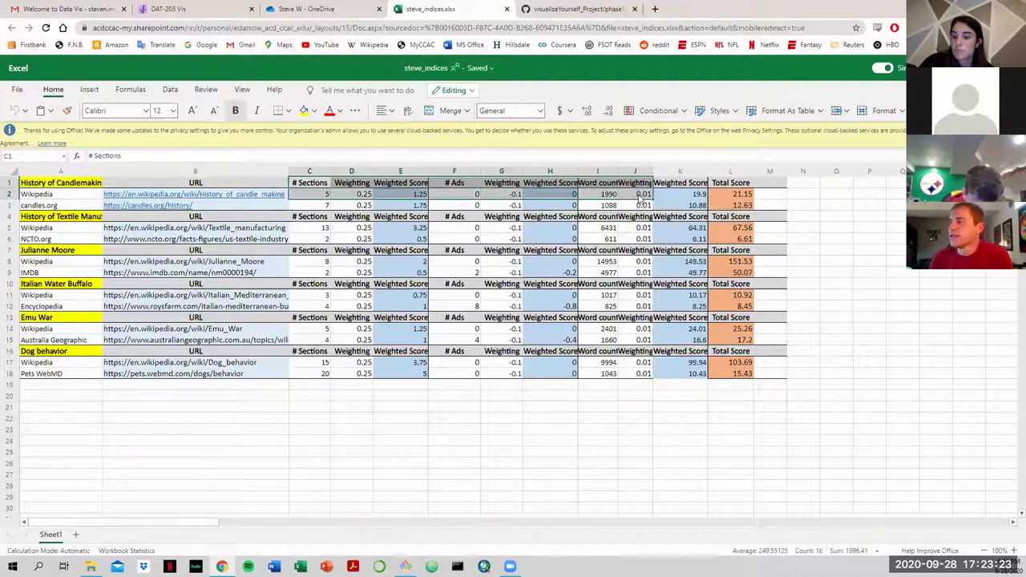
left_click(642, 228)
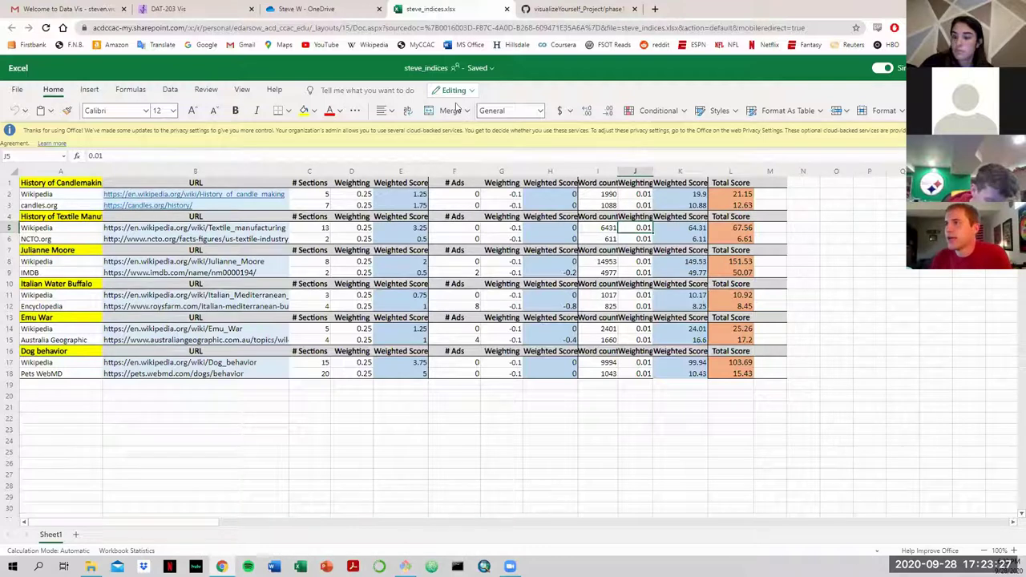
left_click_drag(398, 200, 413, 369)
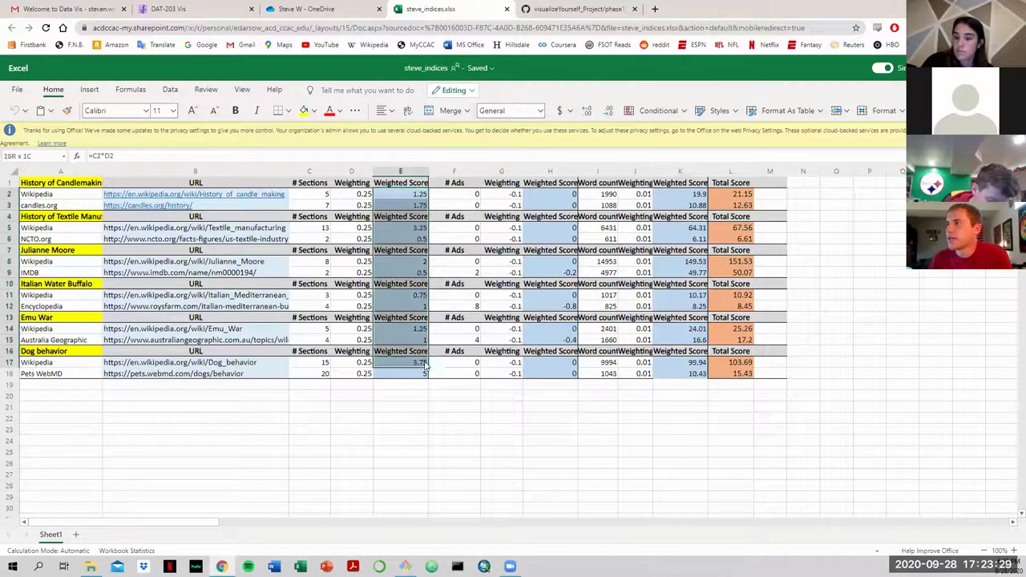
left_click(419, 377)
left_click(407, 366)
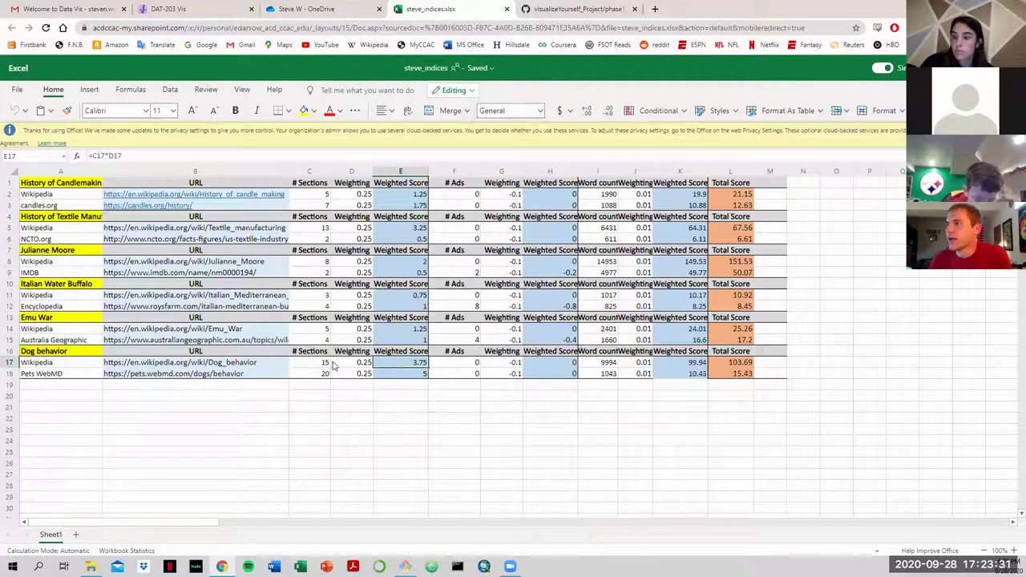
left_click(692, 365)
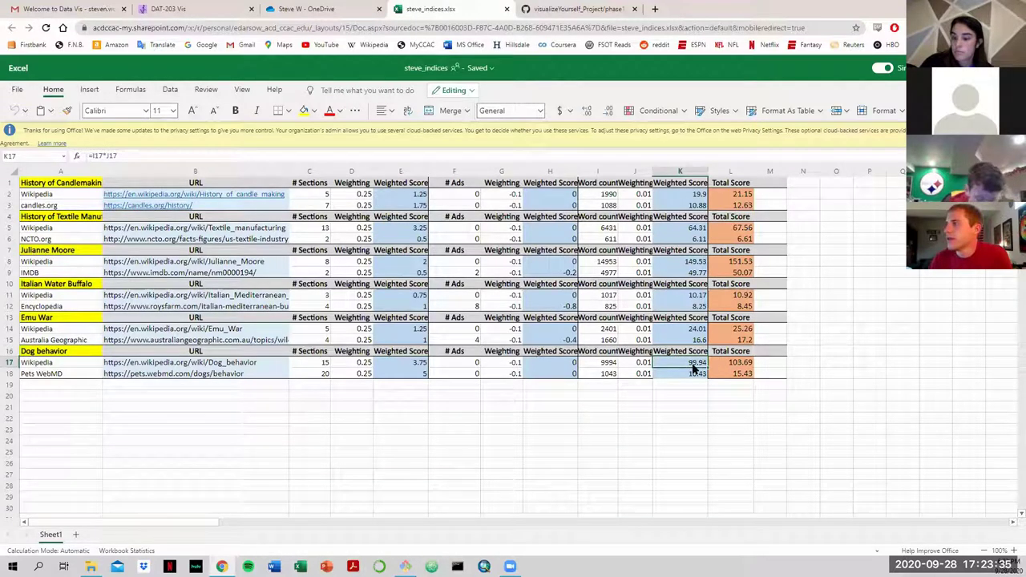
left_click(687, 261)
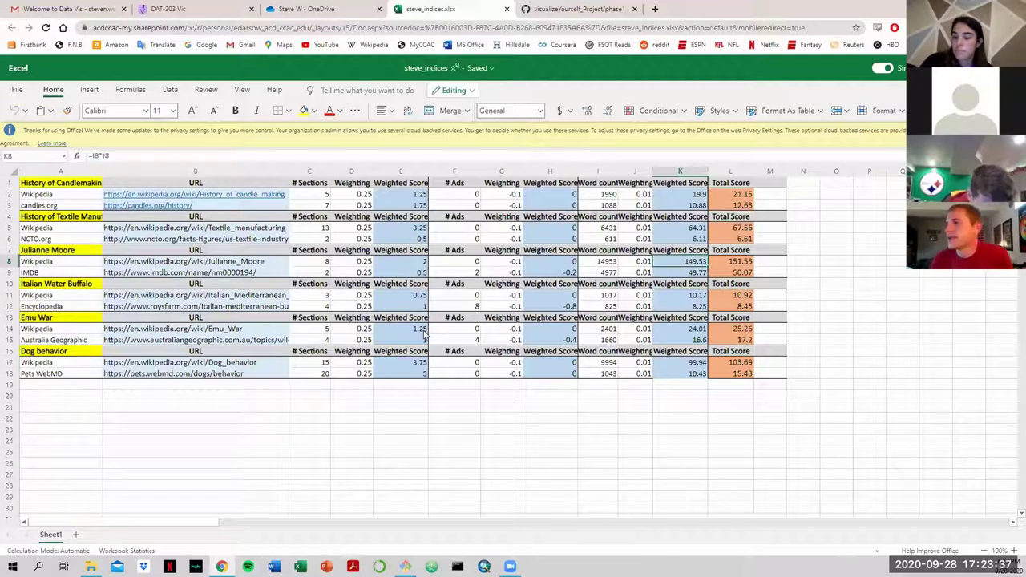
left_click_drag(351, 194, 353, 389)
left_click(806, 343)
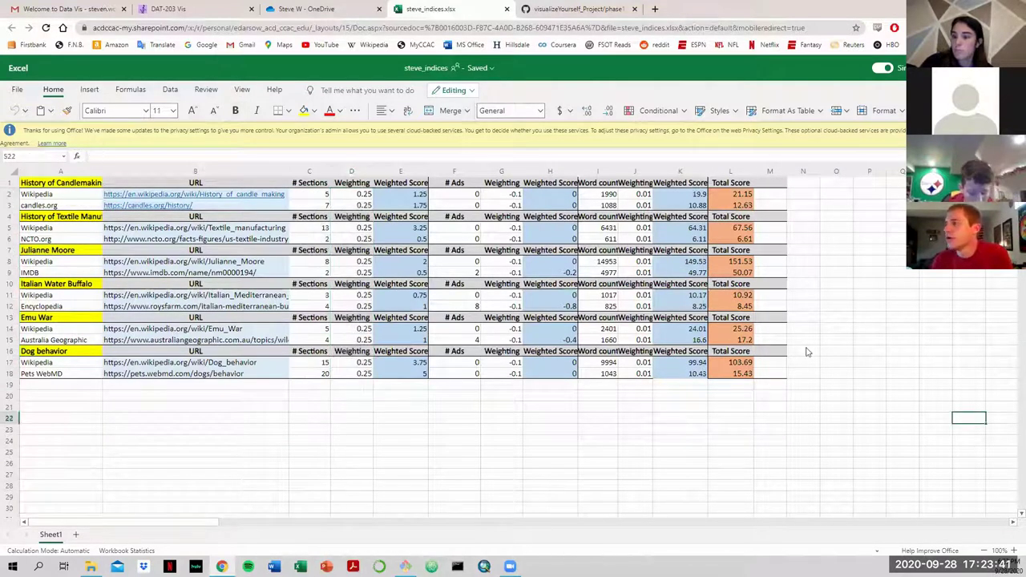
left_click_drag(636, 197, 694, 229)
left_click(683, 198)
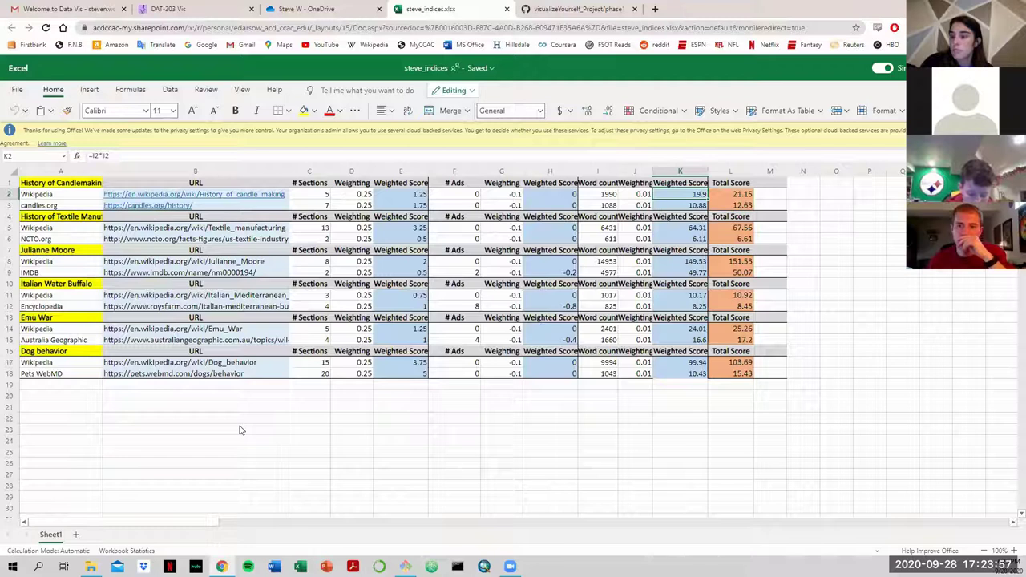
left_click(729, 194)
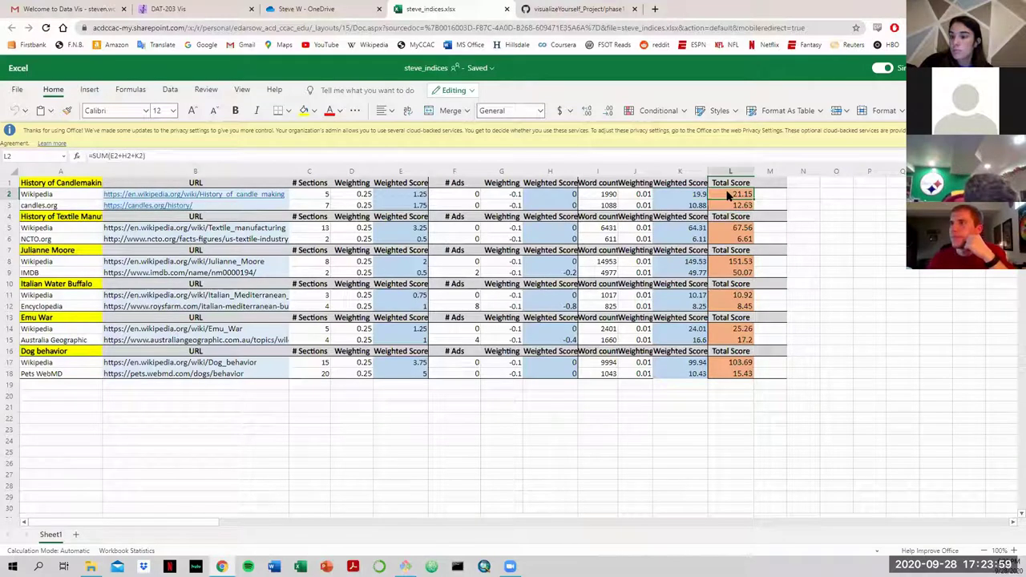
left_click(858, 298)
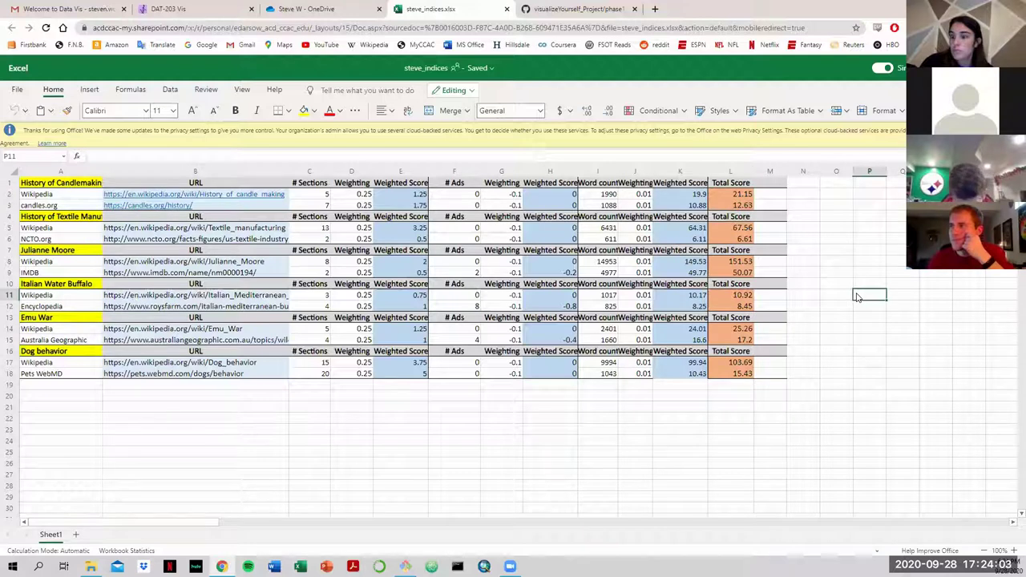
left_click(359, 198)
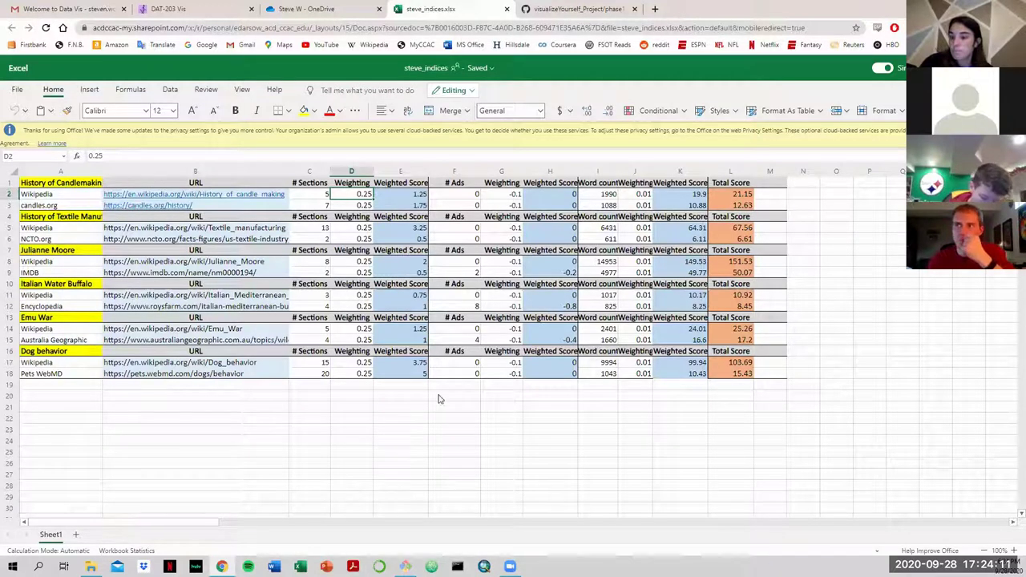
left_click(882, 195)
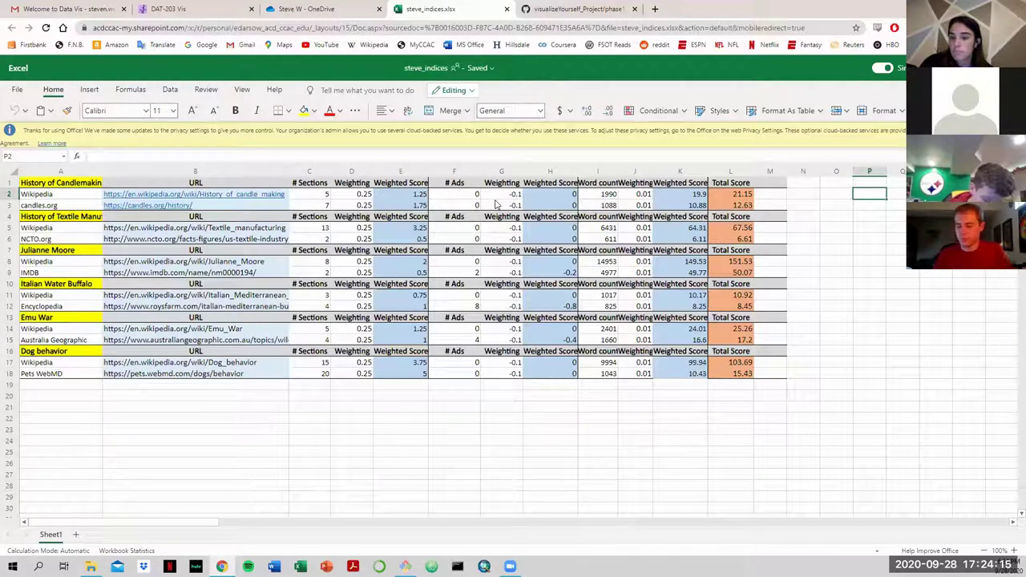
Enter 0.95 in P2, review the D2:D3 section weightings, then select O2.
type("0.95")
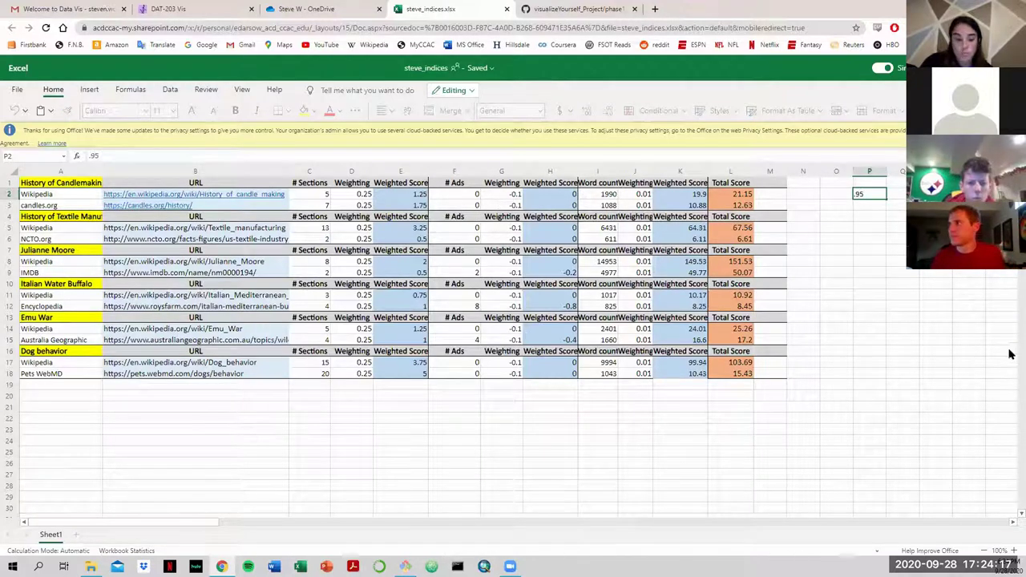
left_click(1003, 328)
left_click(364, 194)
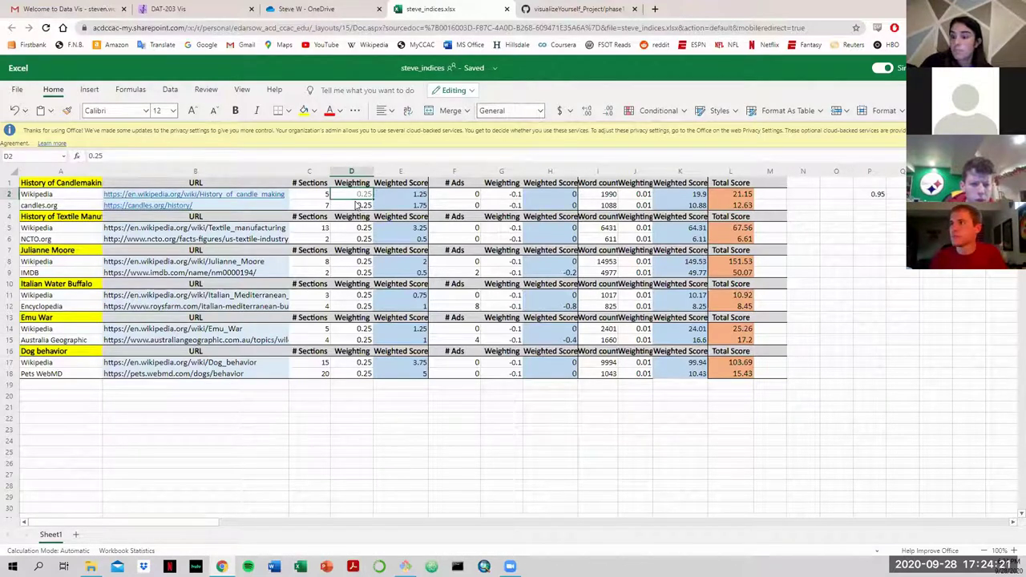
left_click_drag(360, 194, 359, 207)
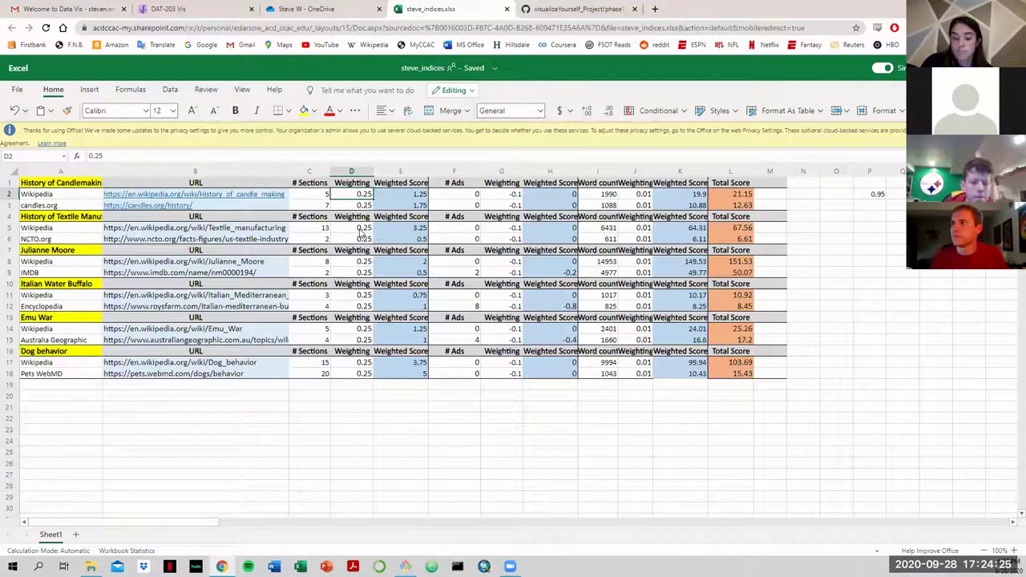
left_click(837, 196)
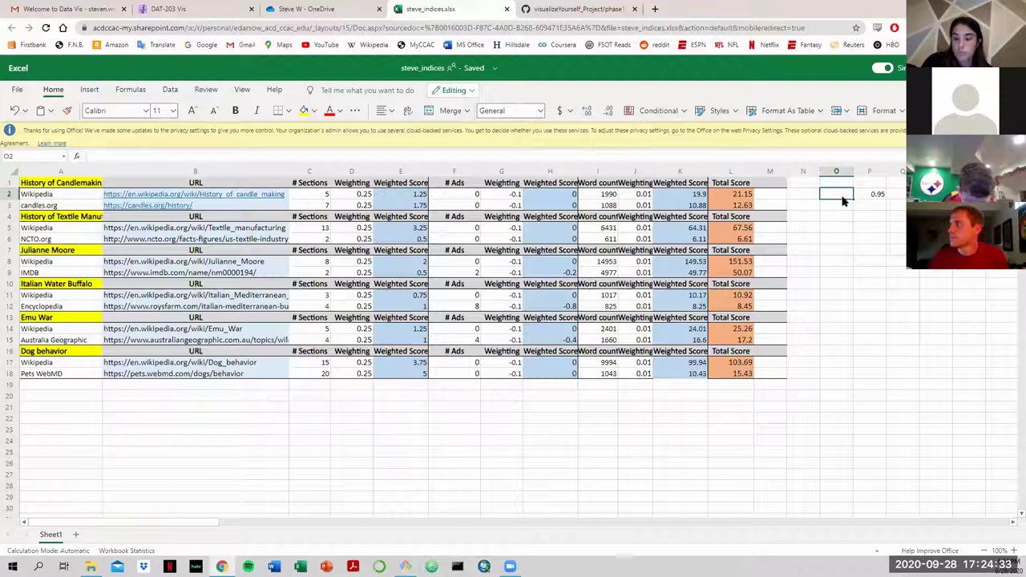
Add headers 'Factor name:' and 'Factor weight:' in O2:P2, widening column O to fit.
type("Fact")
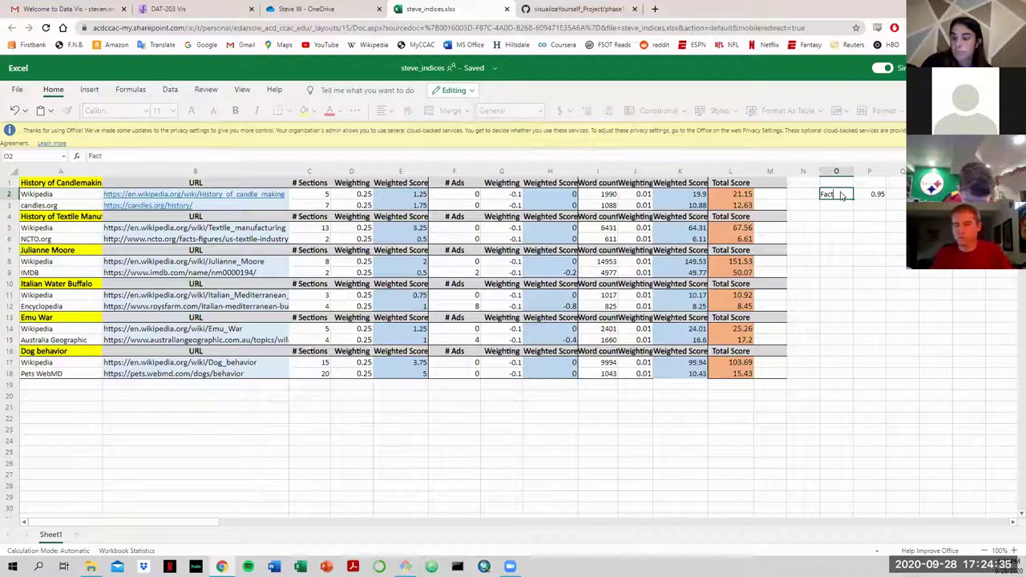
type("or name:")
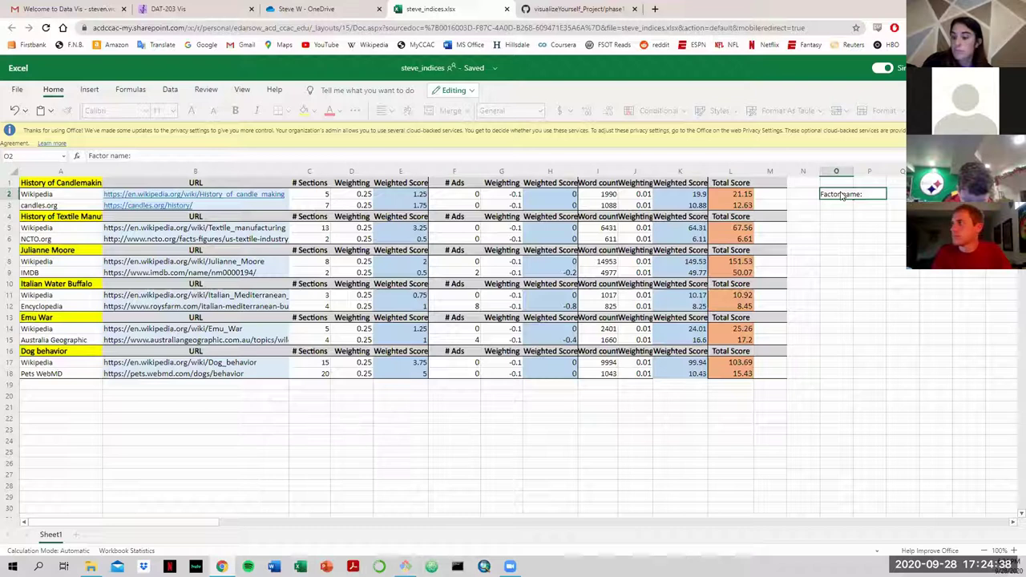
key("Tab")
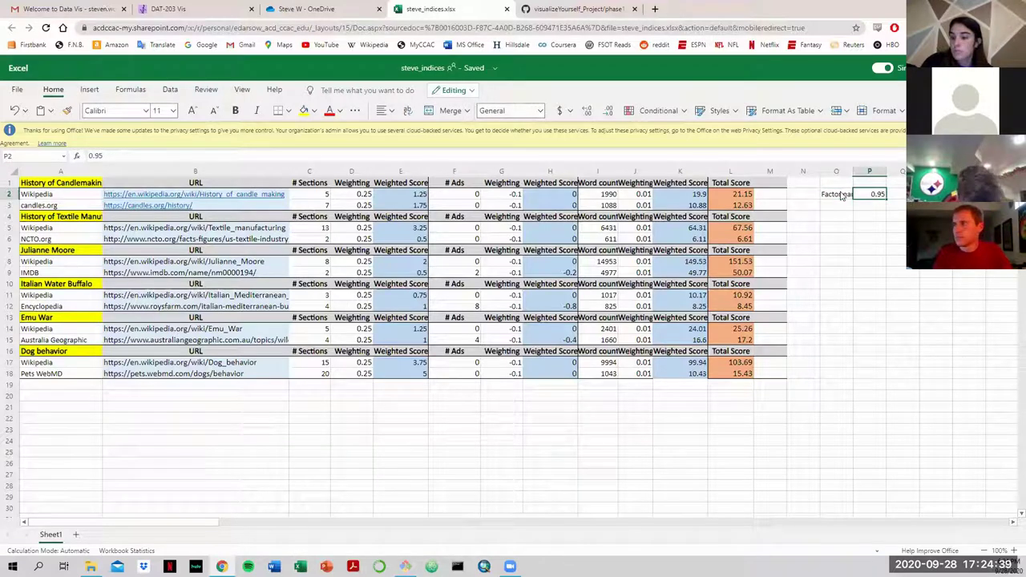
type("Fac")
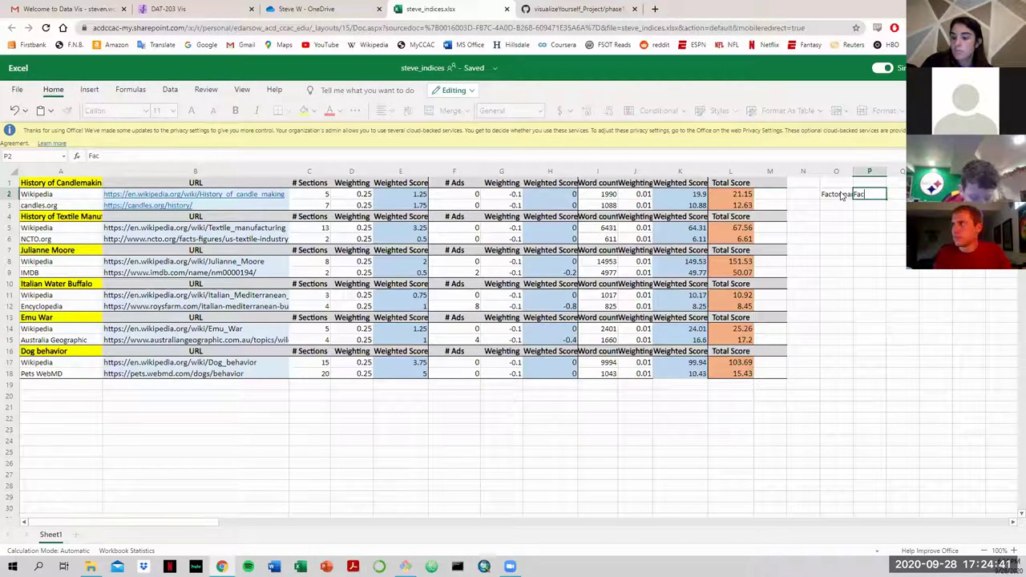
type("tor weight")
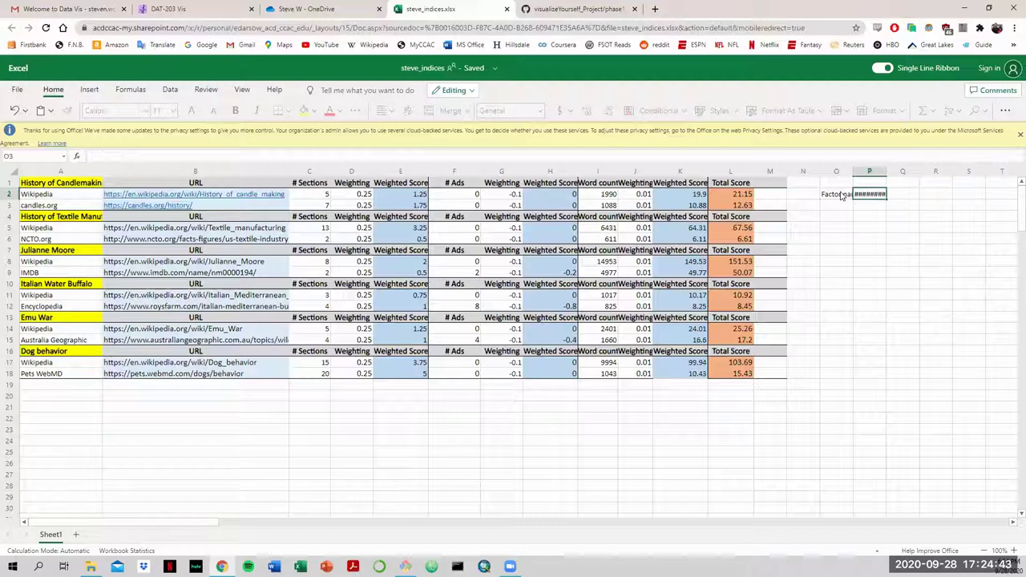
key("Return")
double_click(853, 171)
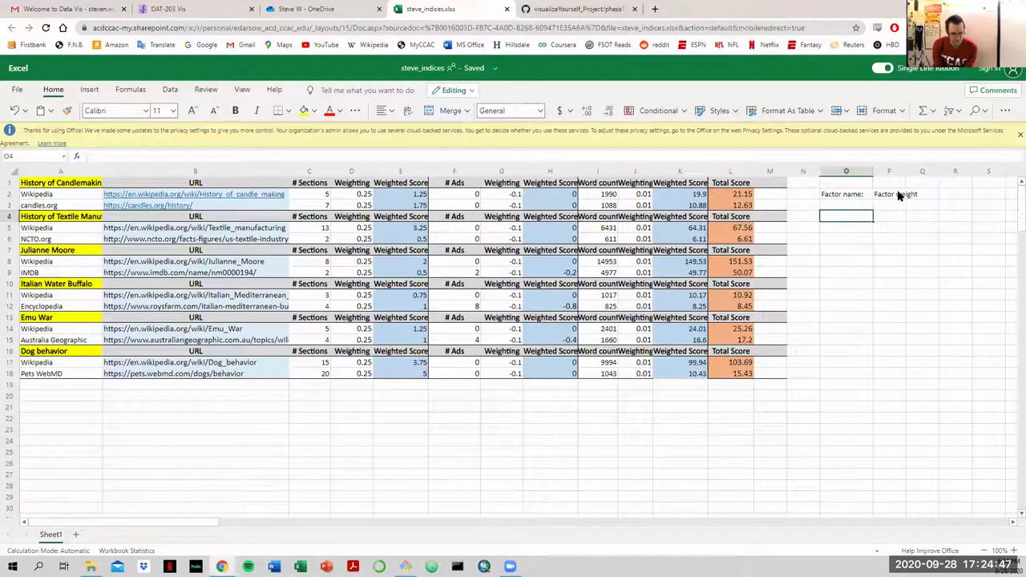
left_click(900, 195)
left_click(227, 163)
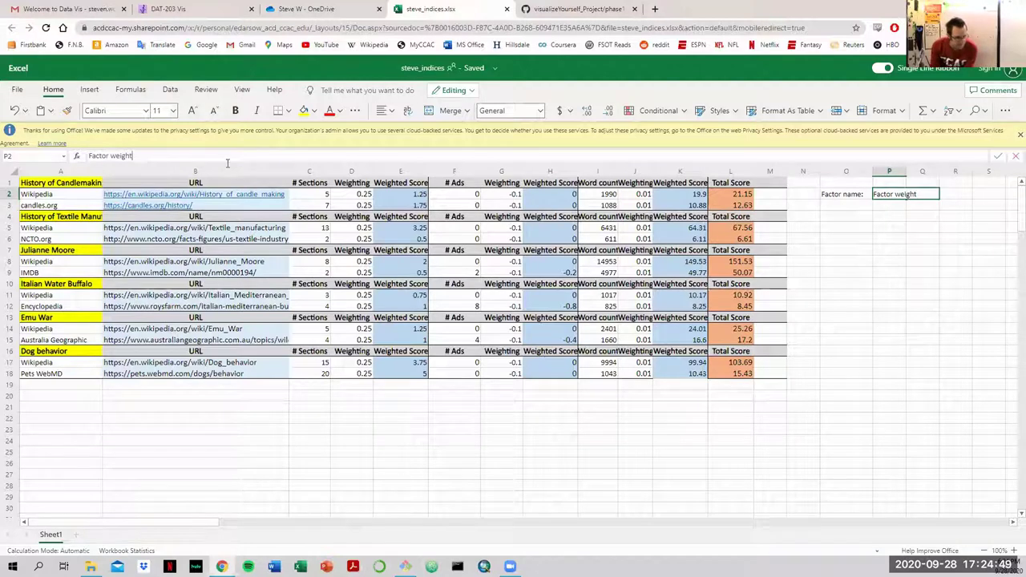
type(":")
left_click(862, 264)
List the factor names Sections, Ads and Word count in O3:O5.
left_click(853, 207)
type("Sec")
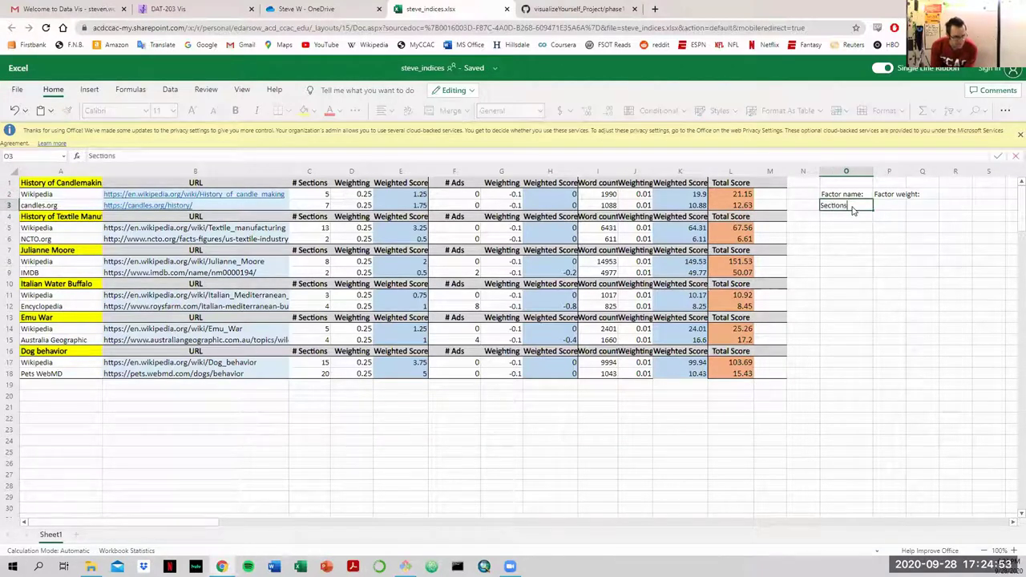
type("tions")
key("Return")
type("Ads")
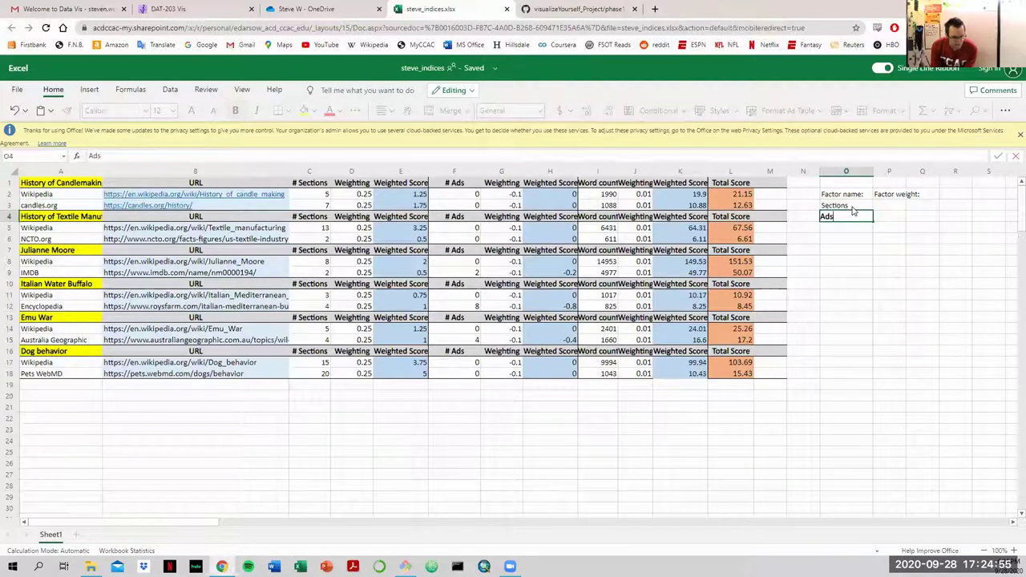
key("Return")
type("Word coun")
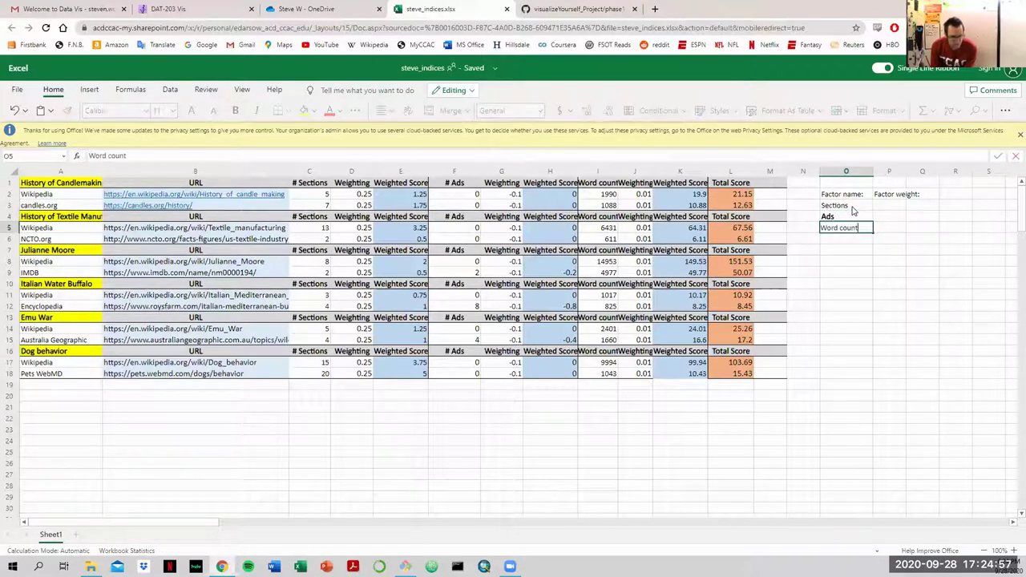
type("t")
key("Up")
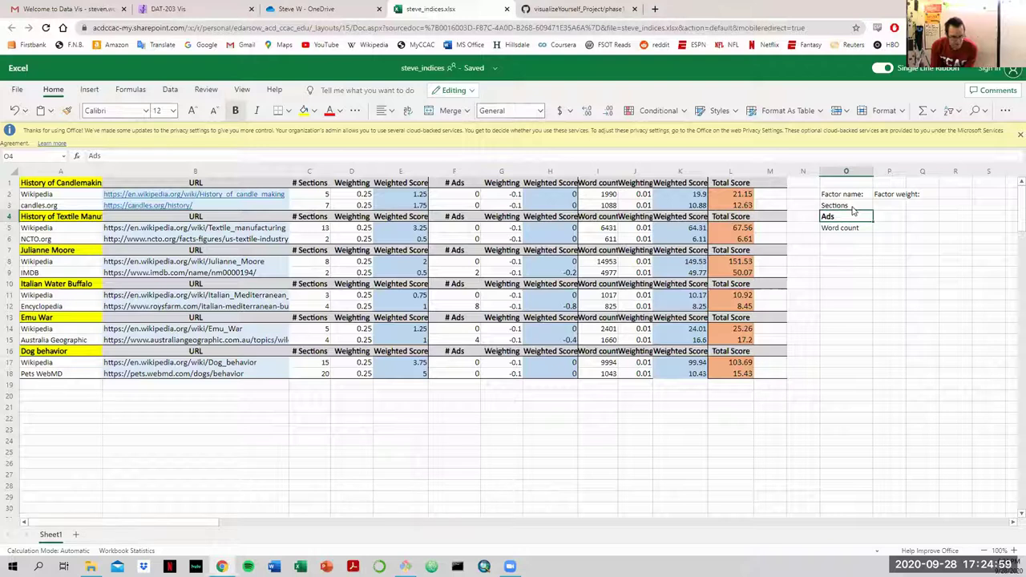
key("F2")
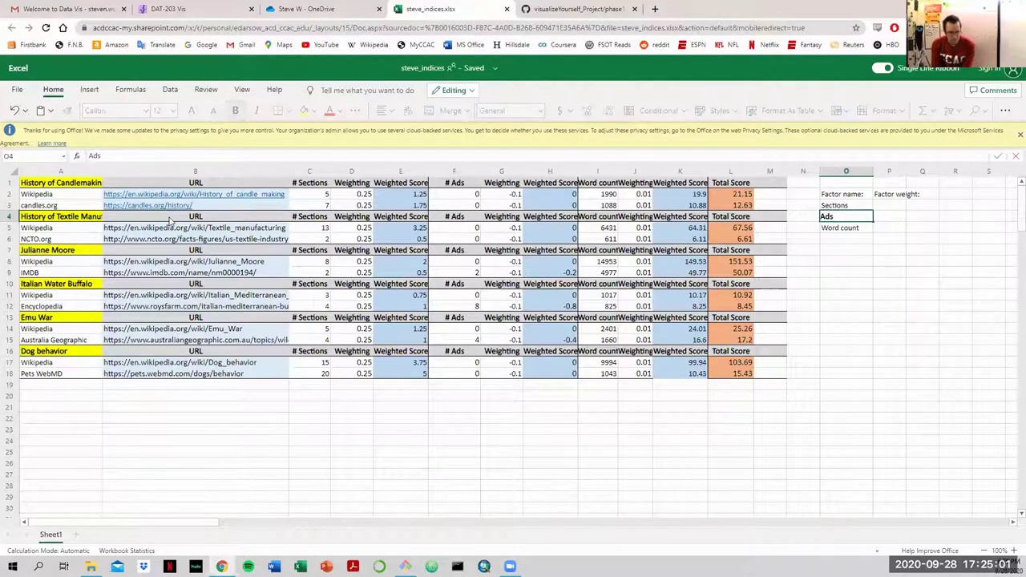
right_click(849, 213)
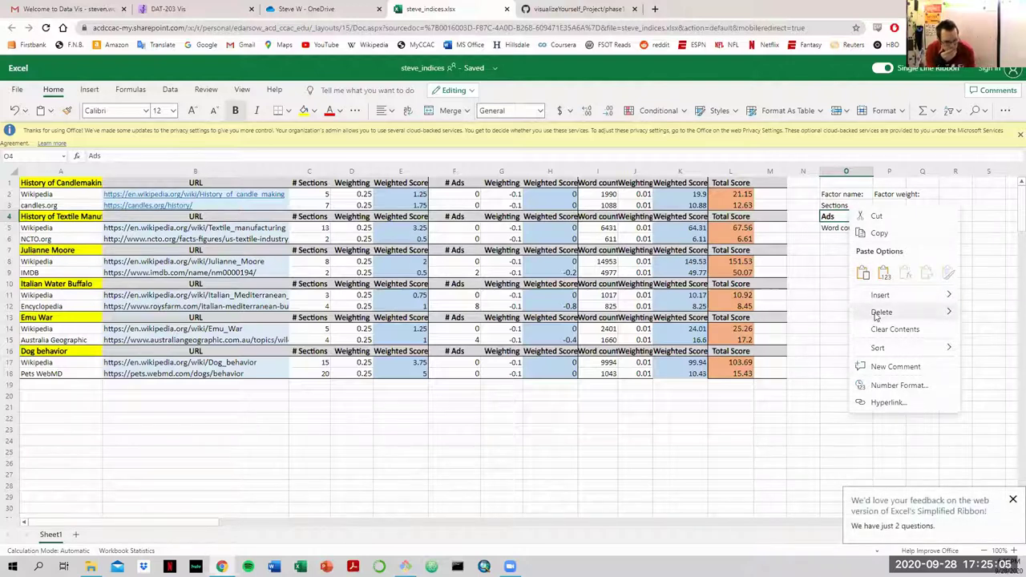
mouse_move(880, 312)
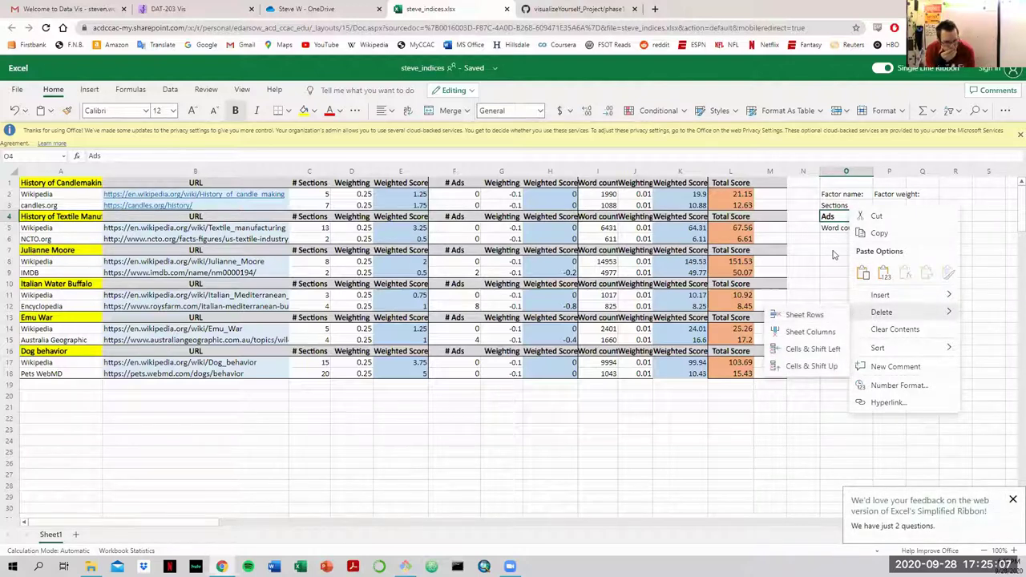
left_click(863, 229)
left_click(864, 207)
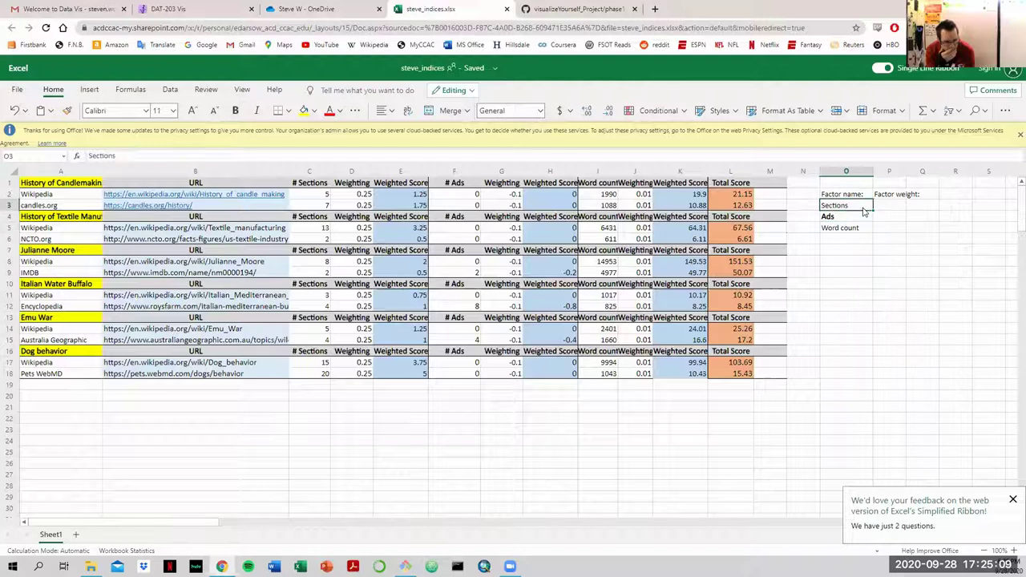
left_click(862, 215)
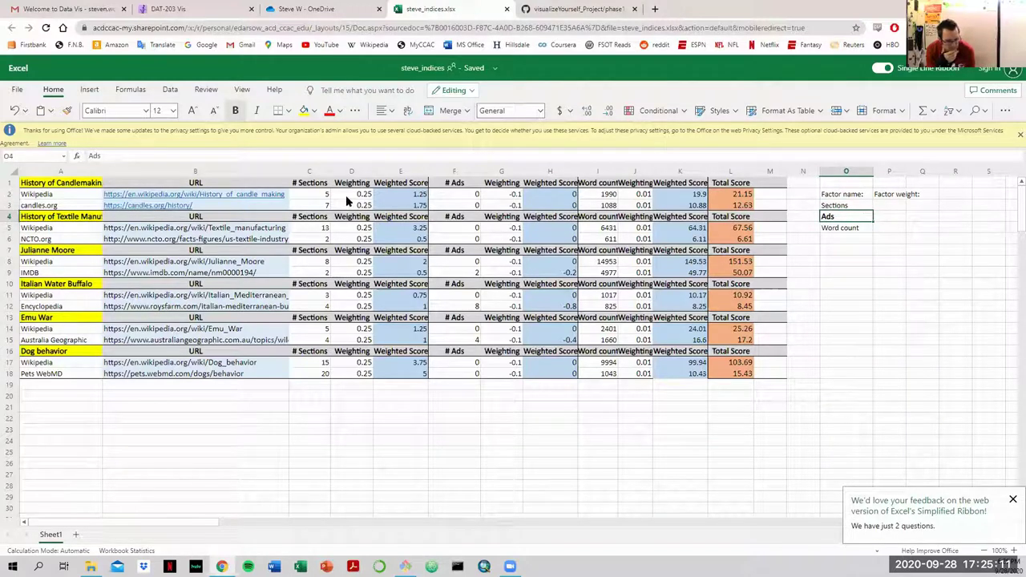
Enter the factor weights 0.25, -0.1 and 0.01 in P3:P5.
left_click(891, 208)
type(".25")
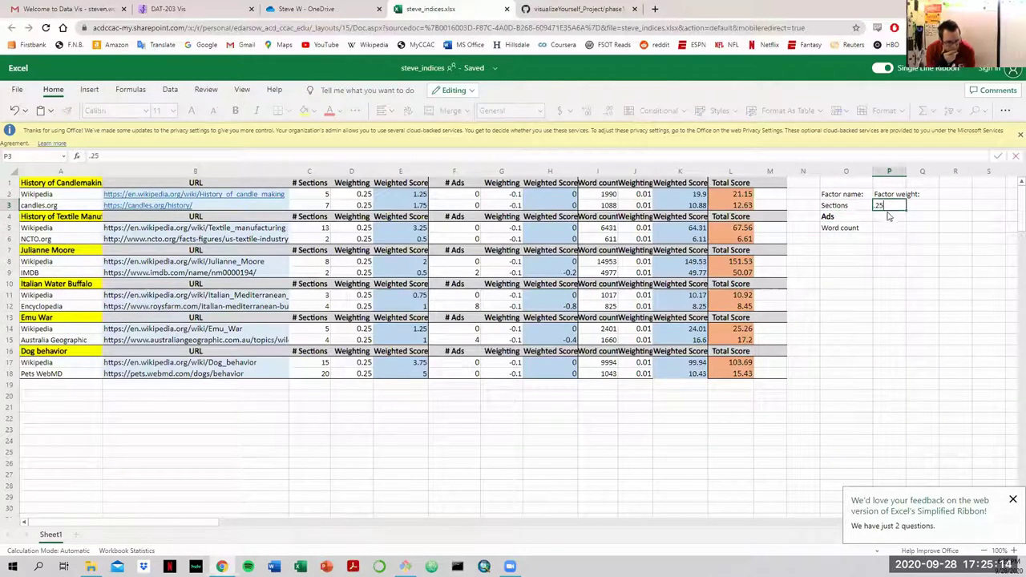
key("Return")
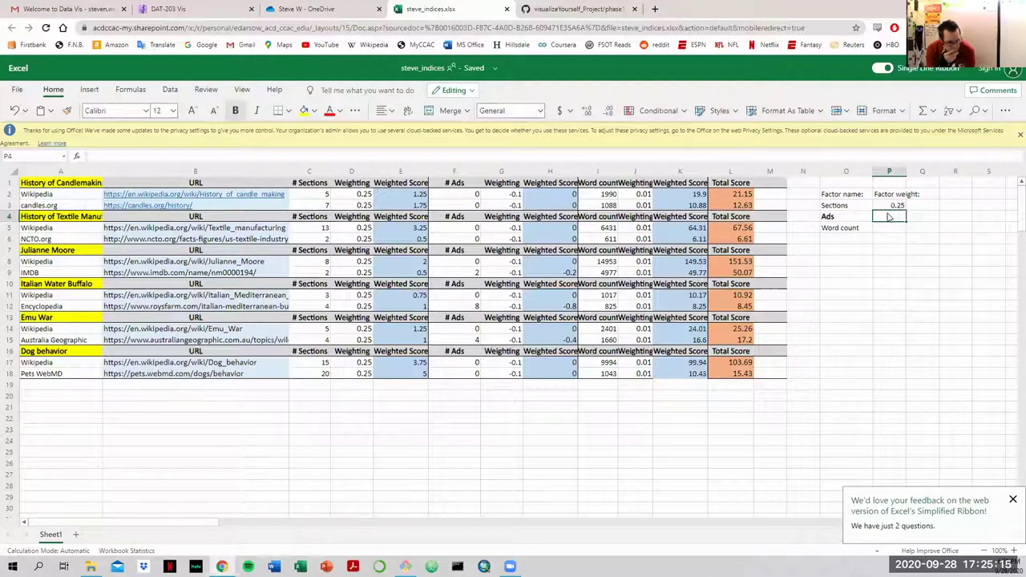
type("-0.1")
key("Return")
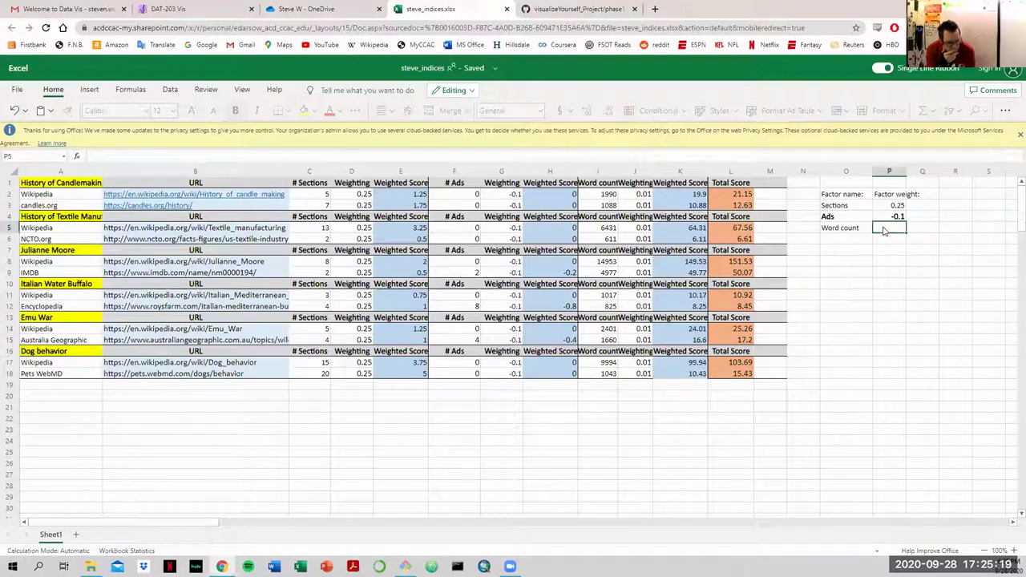
type(".01")
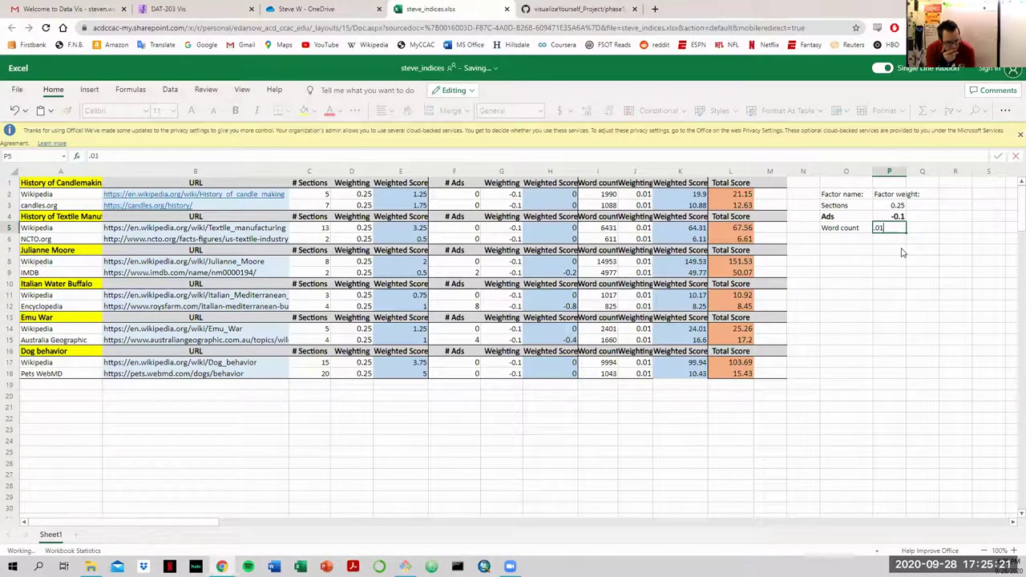
left_click(902, 250)
left_click(628, 195)
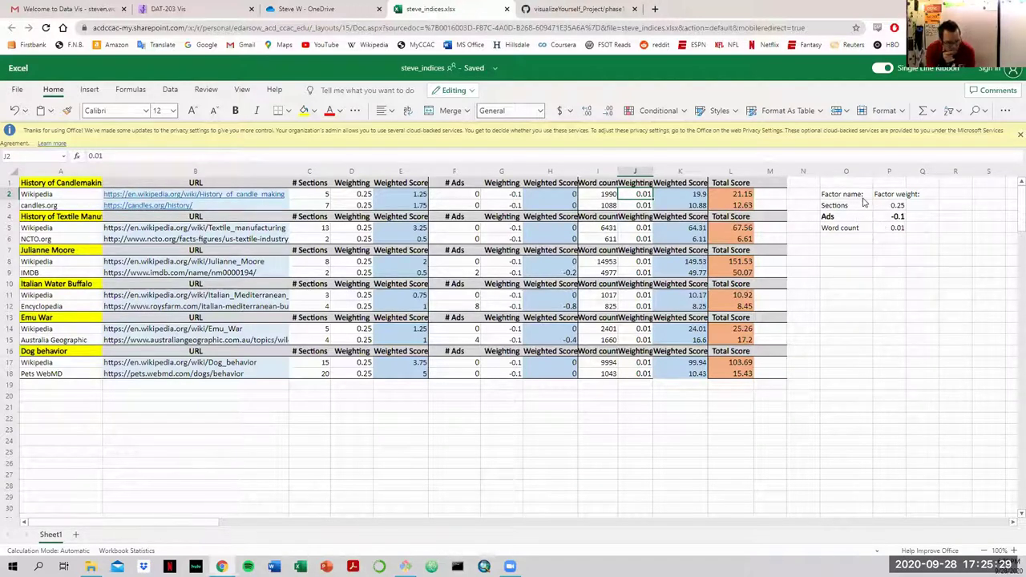
left_click(894, 184)
left_click(892, 195)
left_click(888, 207)
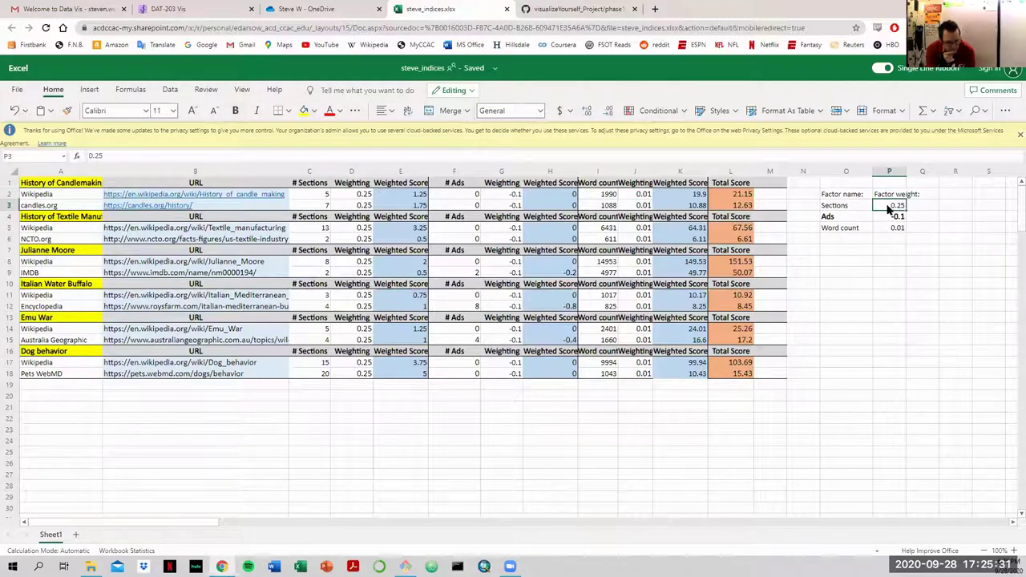
right_click(888, 210)
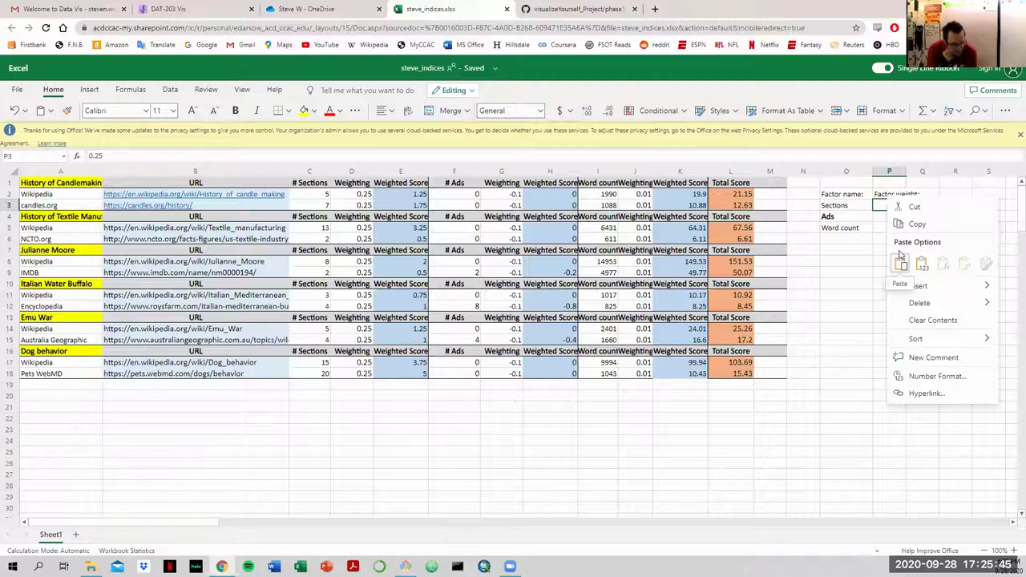
left_click(882, 207)
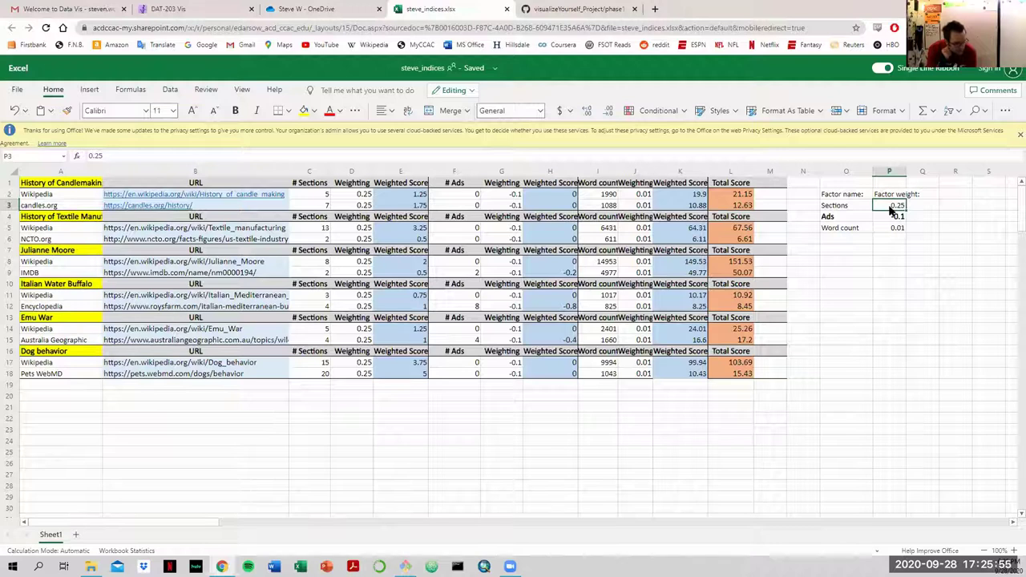
left_click(113, 157)
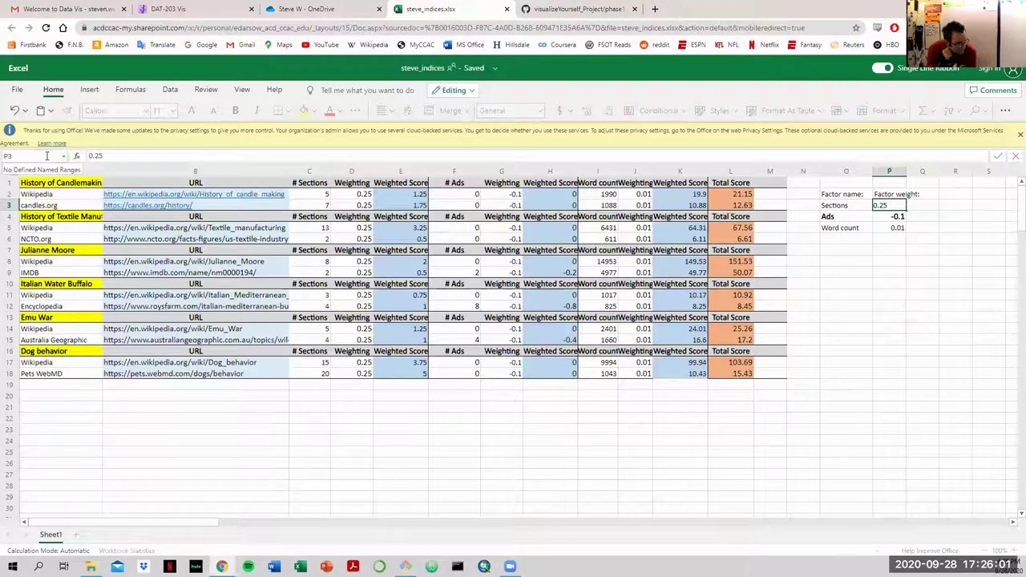
left_click(37, 157)
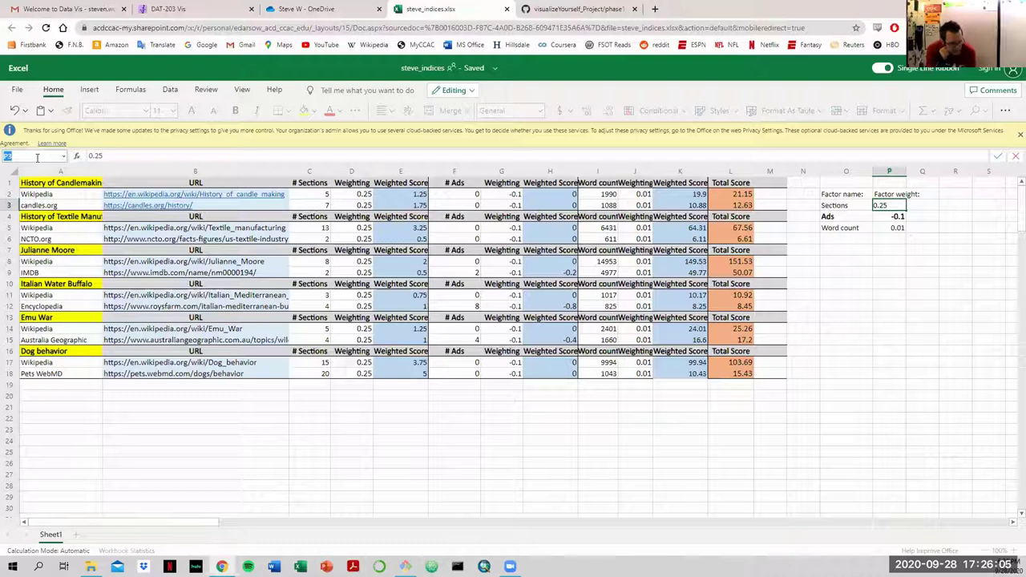
type("Sectio")
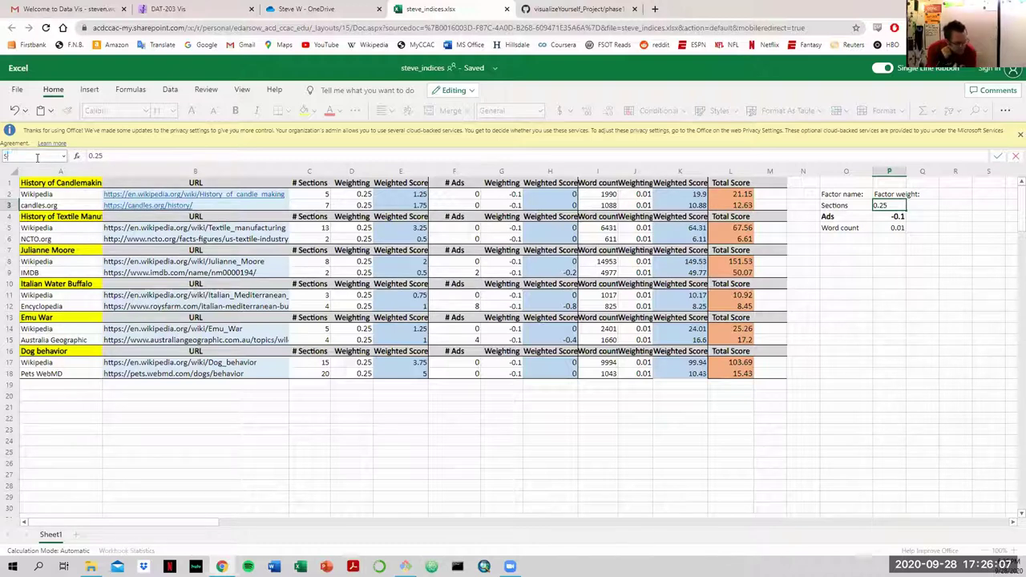
type("nWeight")
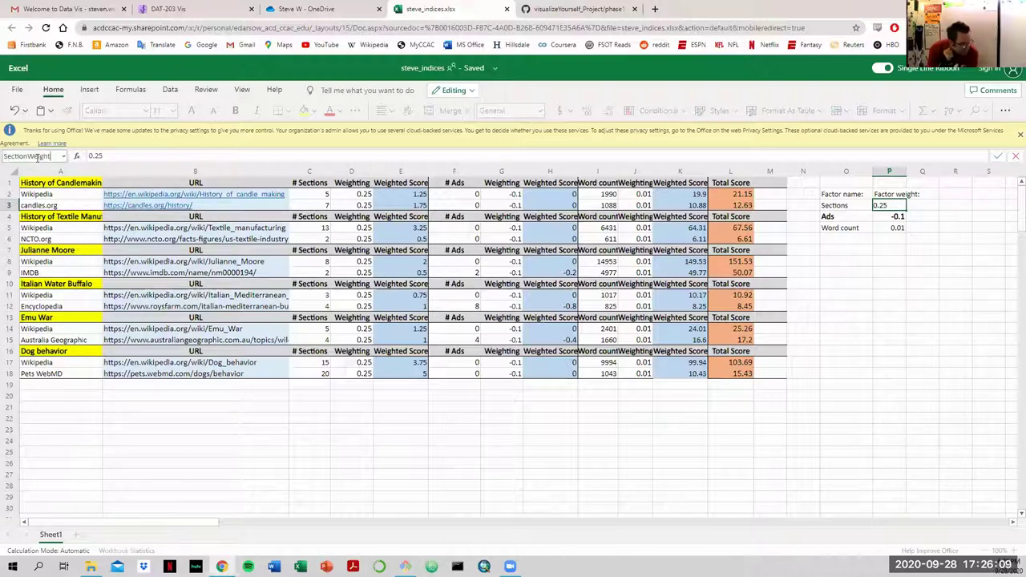
key("Return")
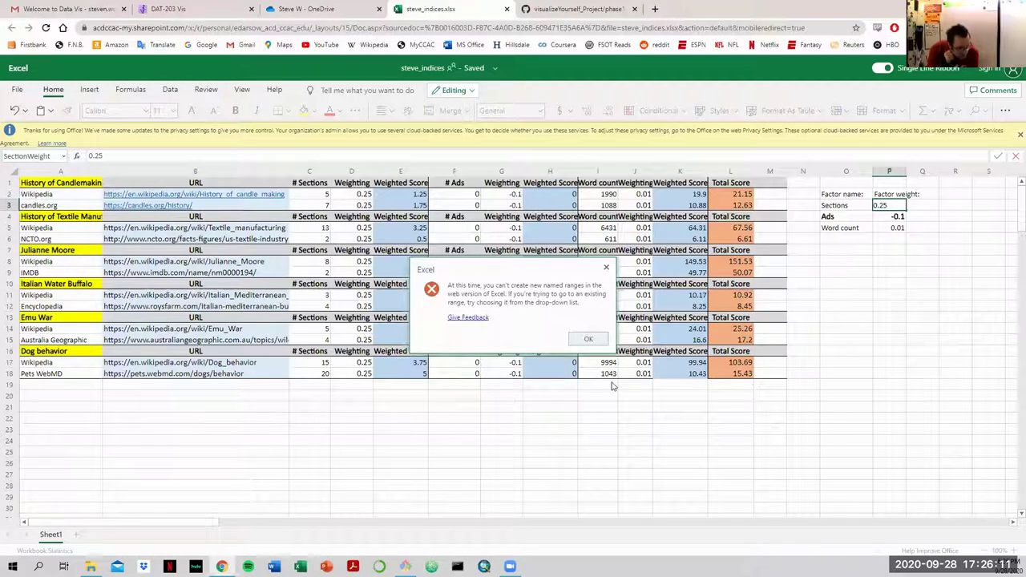
left_click(590, 342)
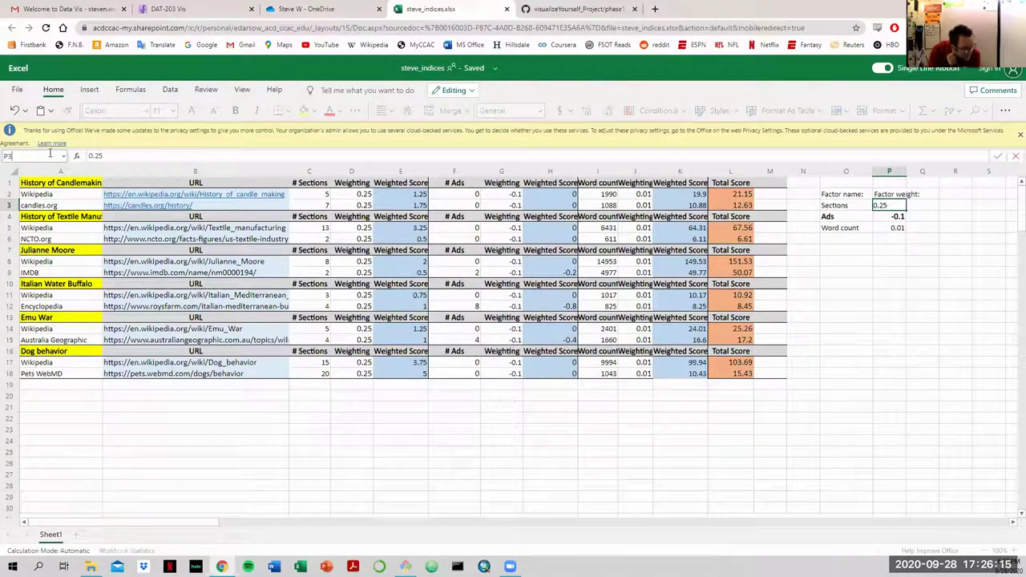
type("SectionWeight")
key("Return")
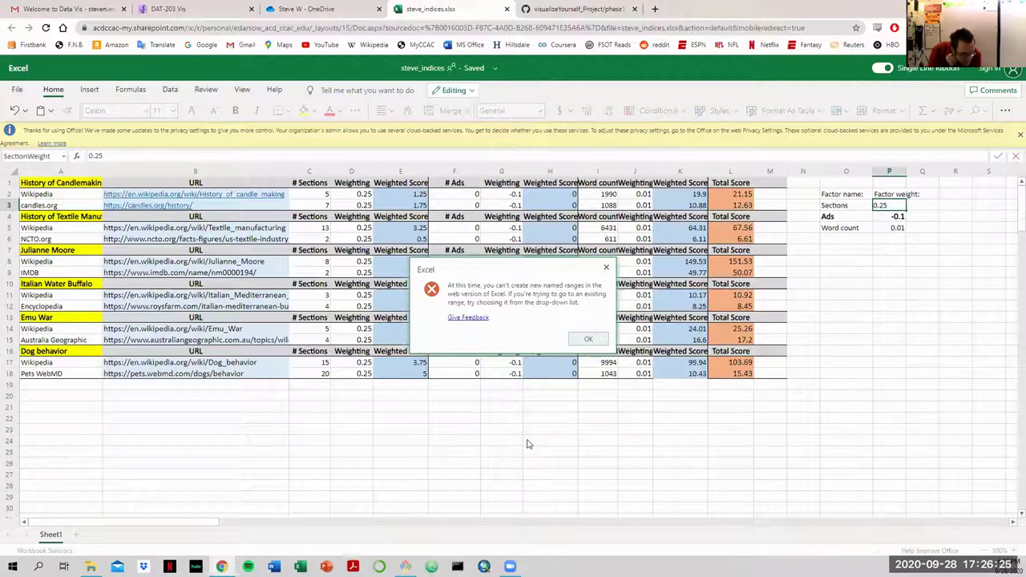
left_click(579, 339)
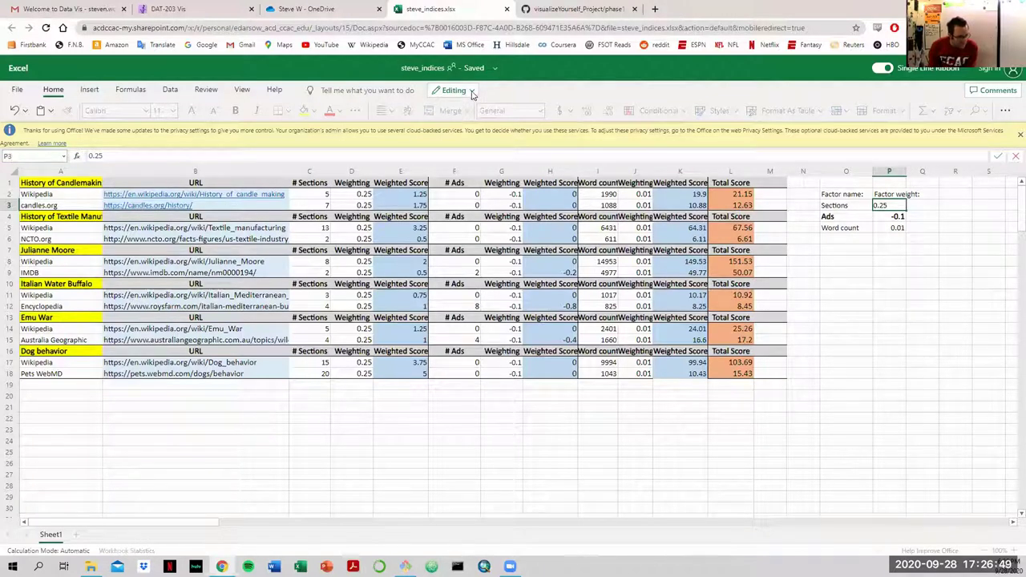
left_click(17, 89)
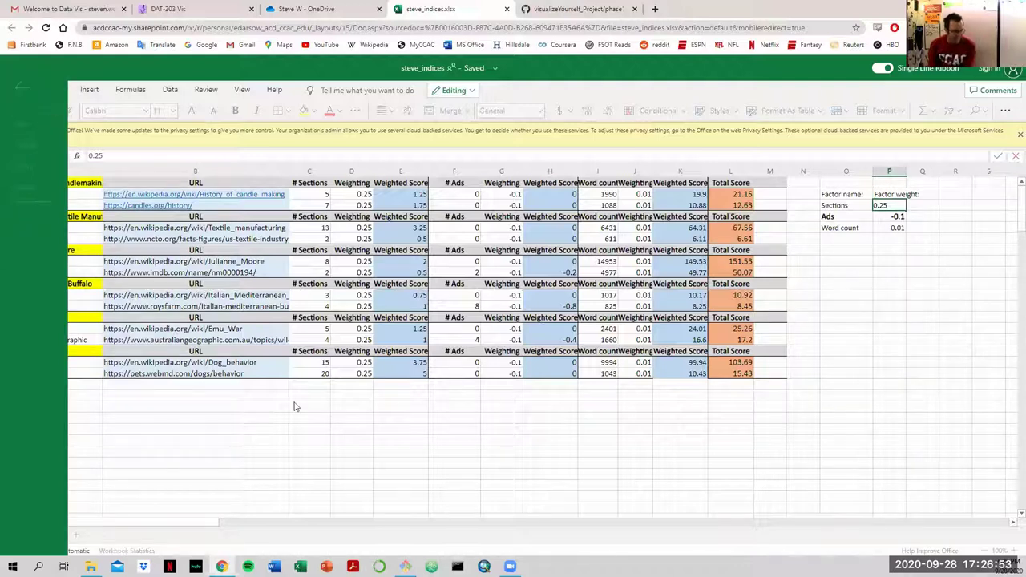
key("Escape")
Download steve_indices.xlsx from OneDrive, open it in desktop Excel and maximize the window.
left_click(321, 9)
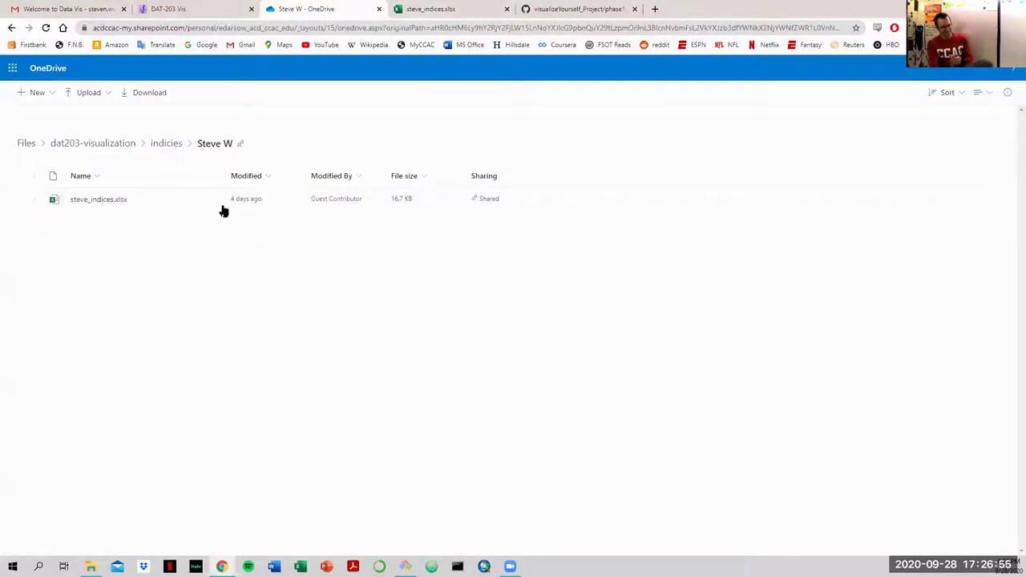
left_click(210, 202)
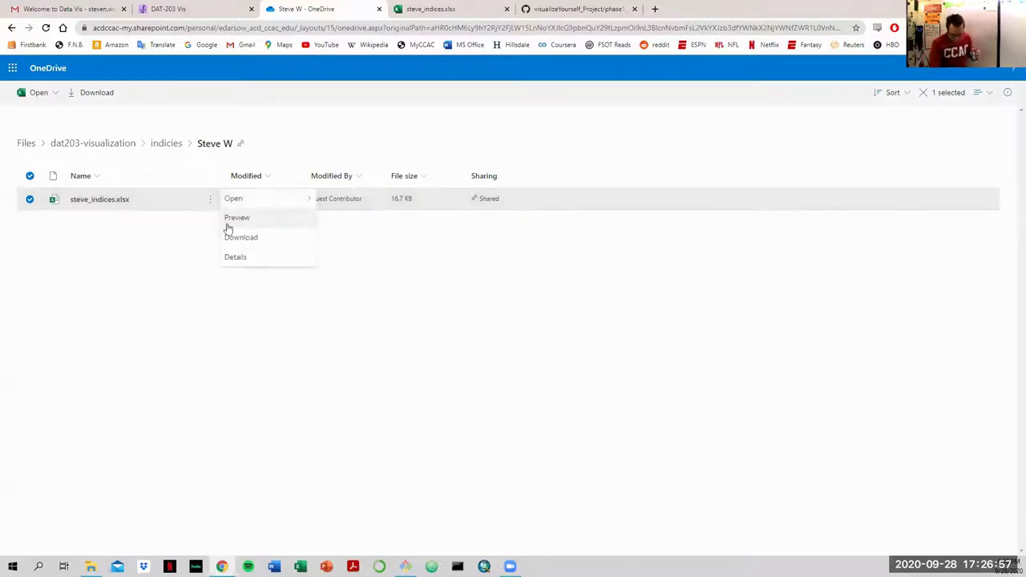
left_click(251, 236)
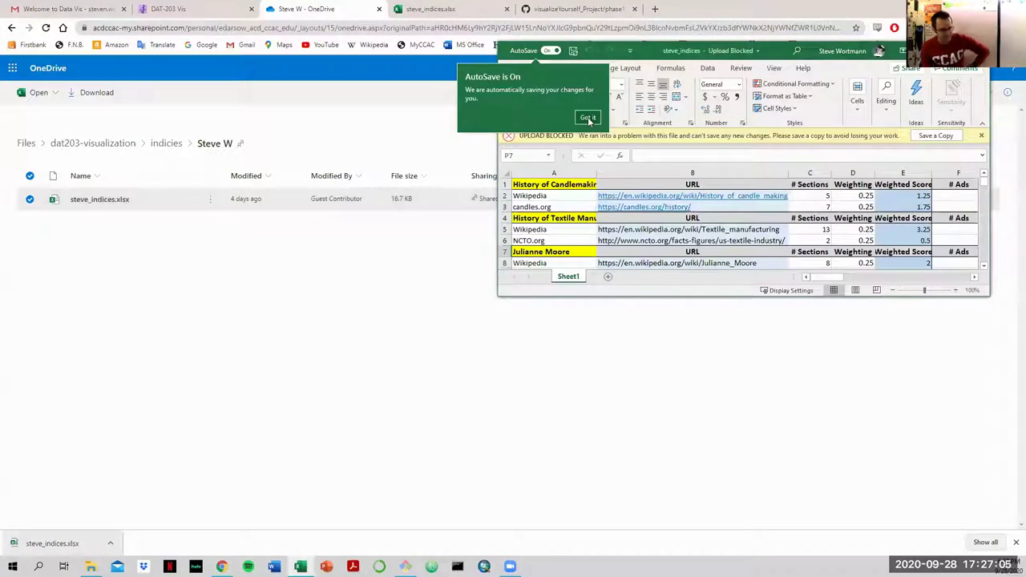
left_click(588, 120)
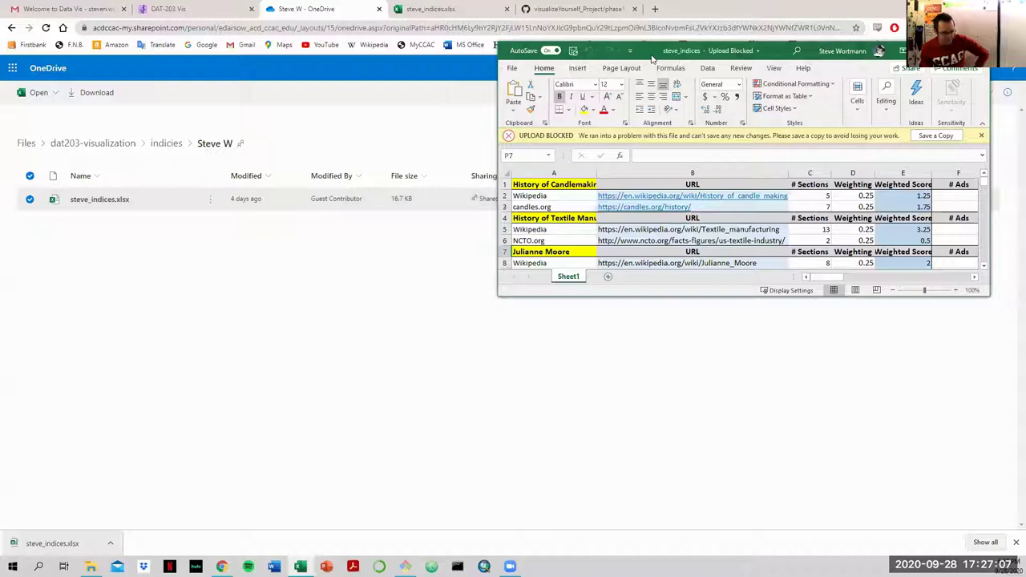
key("super+Up")
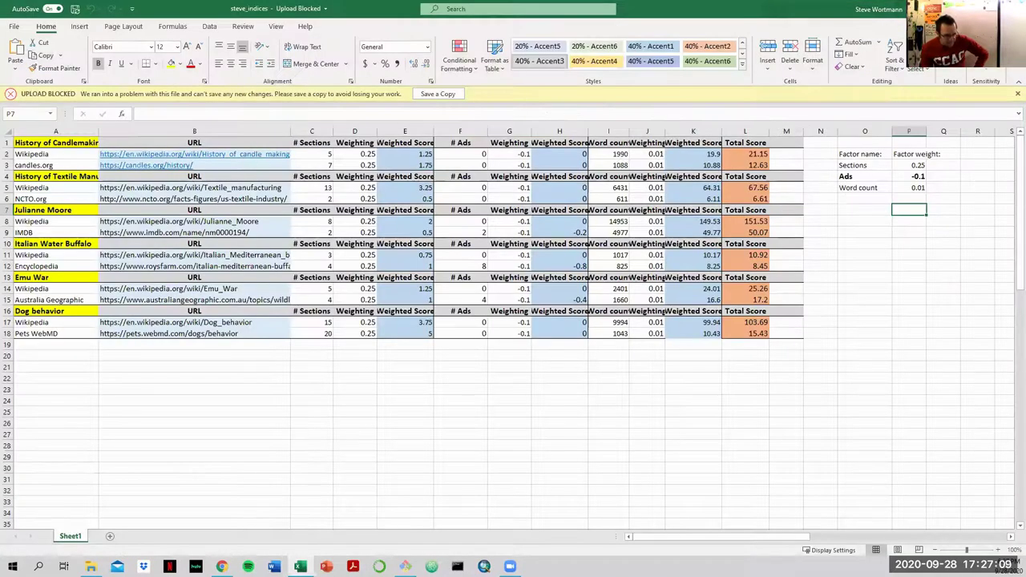
Name the Sections weight cell P3 'SectionWeight' via the Name Box.
left_click(912, 164)
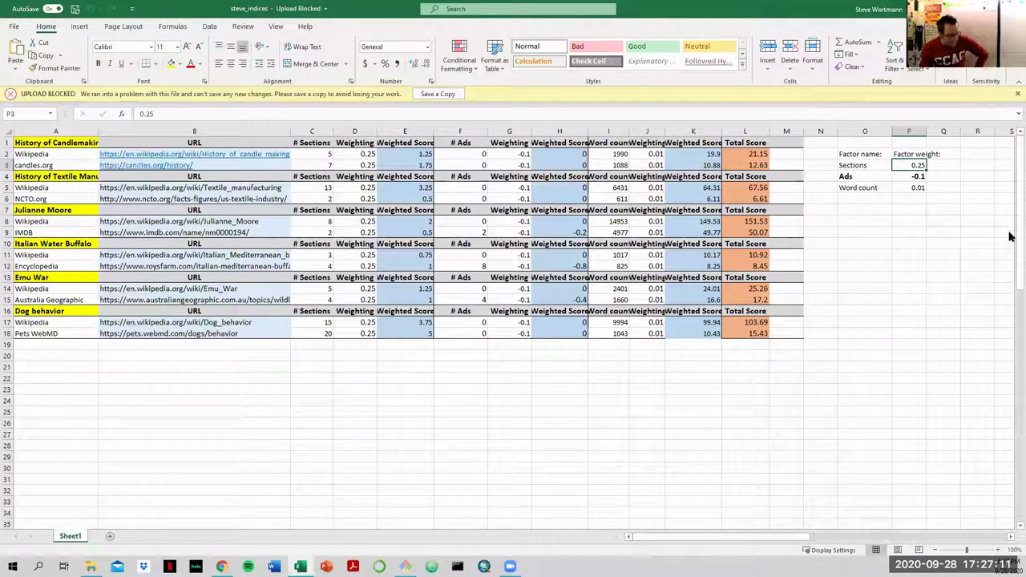
left_click(870, 168)
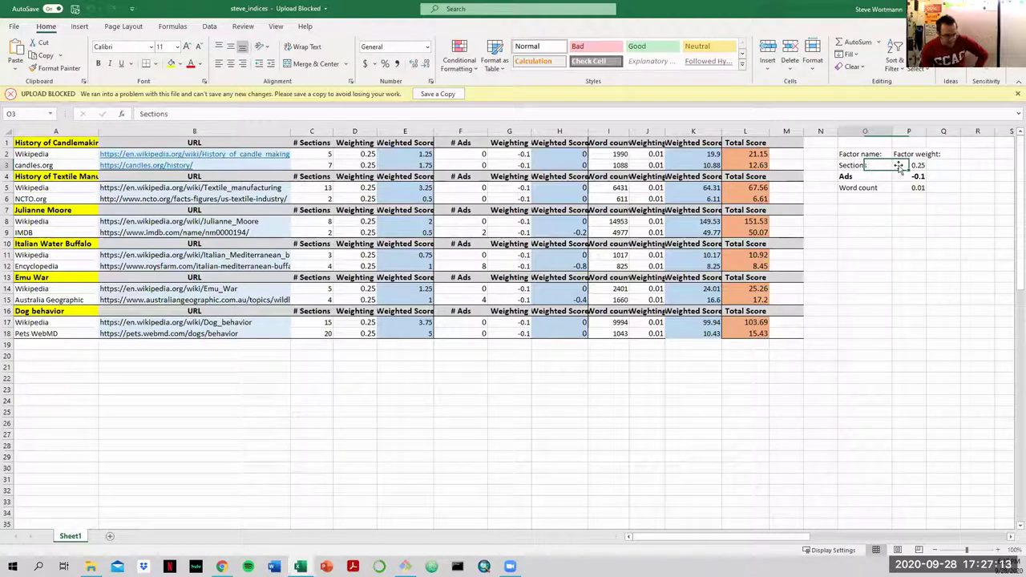
left_click(900, 165)
left_click(21, 115)
type("SectionWeight")
key("Return")
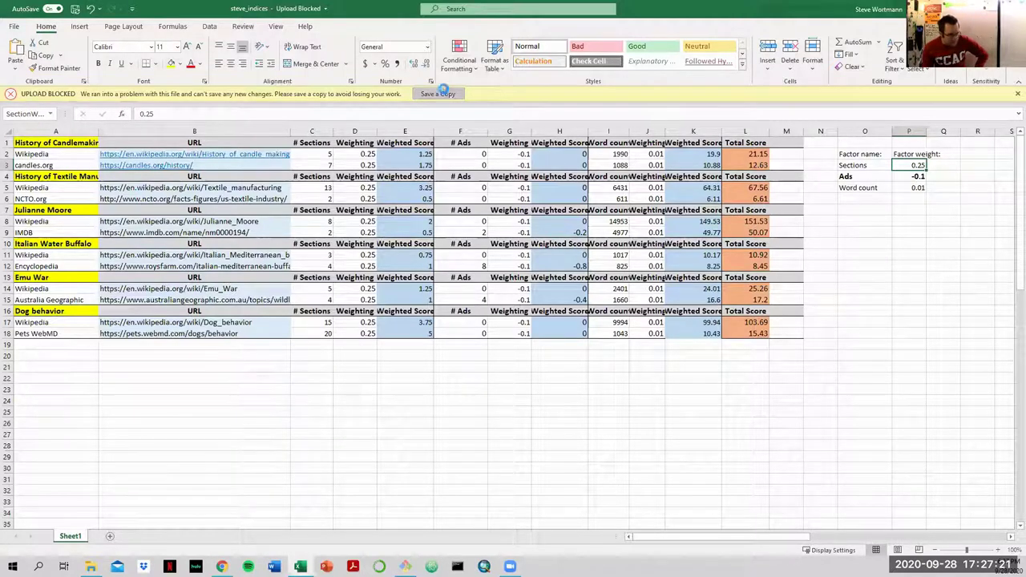
Save a copy of the workbook to the Desktop as steve_indices1.
left_click(437, 94)
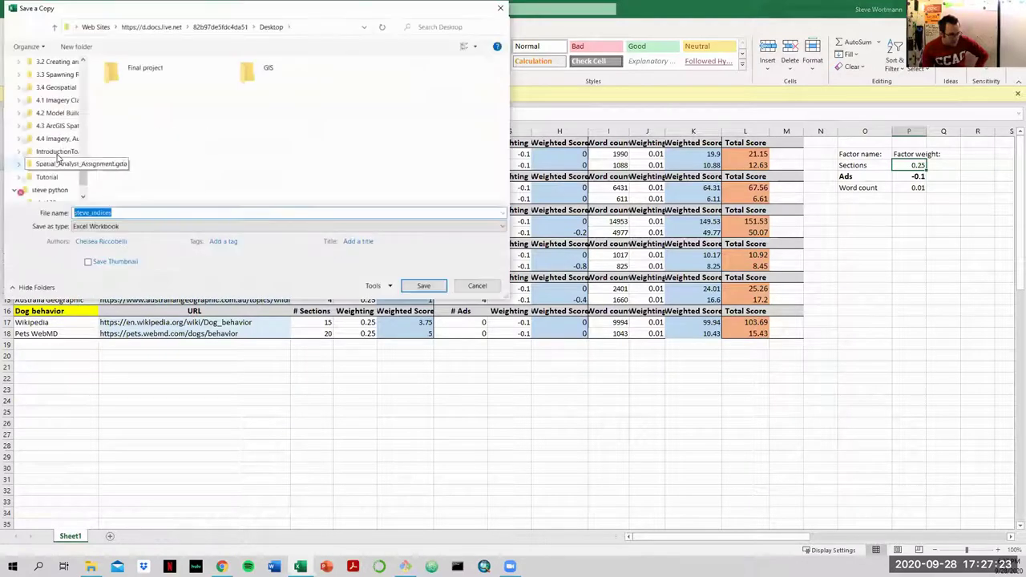
scroll(80, 95, "up", 5)
left_click(43, 78)
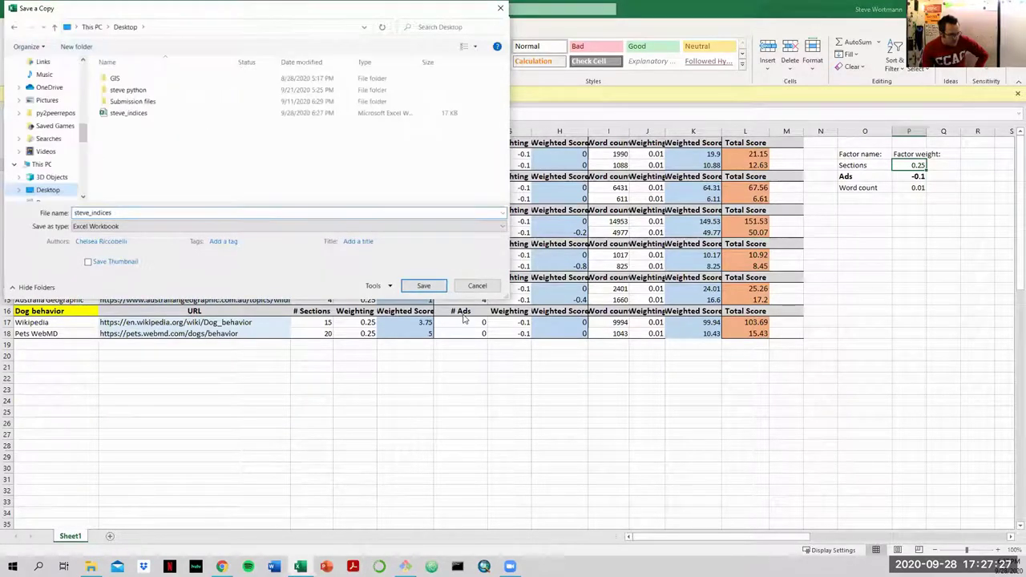
left_click(423, 286)
left_click(539, 287)
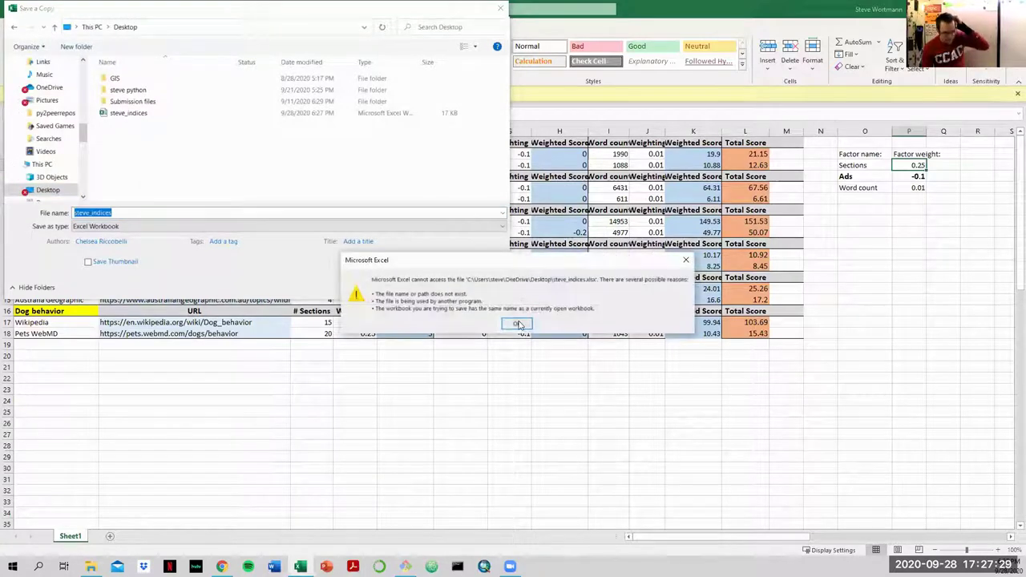
left_click(516, 324)
left_click(188, 212)
type("1")
key("ctrl+a")
key("Return")
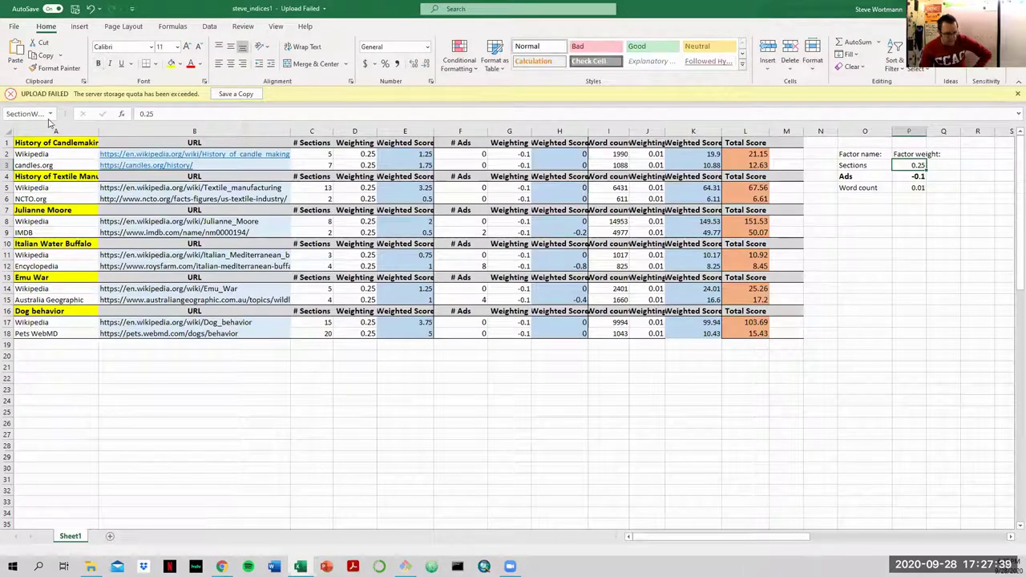
Undo the accidental edit in P4 and discard the mistyped name entry.
left_click(895, 178)
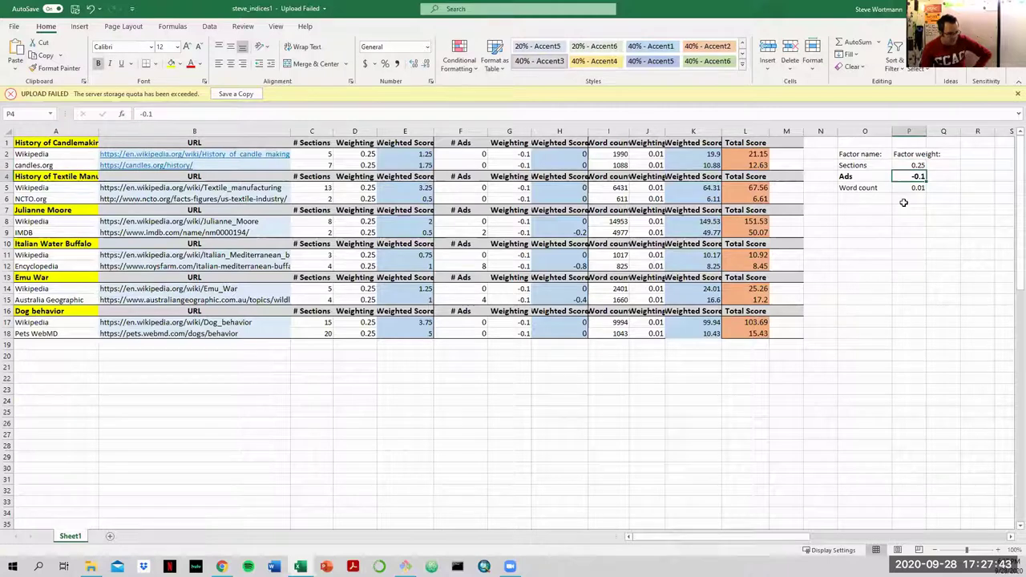
type("Section")
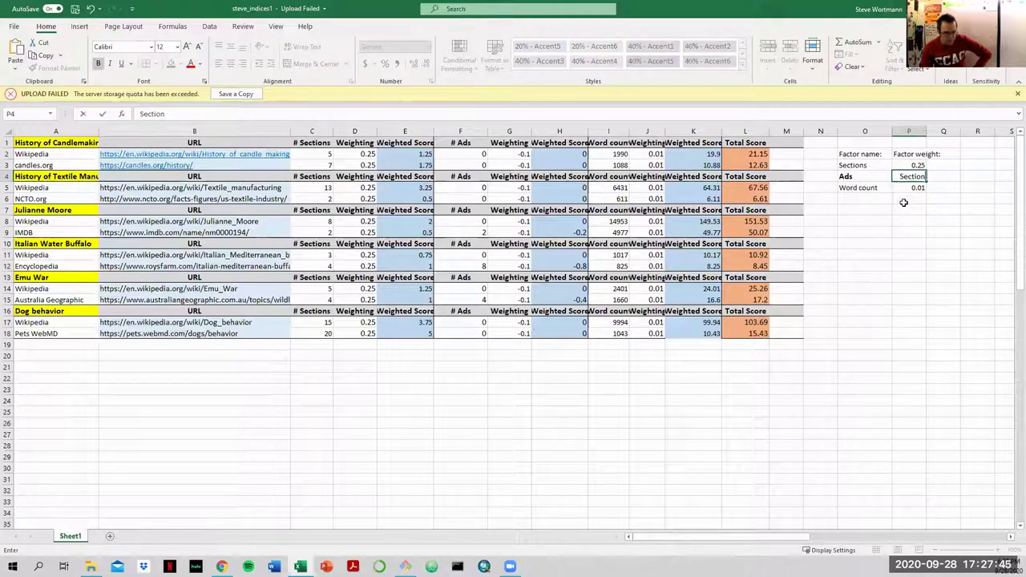
key("ctrl+z")
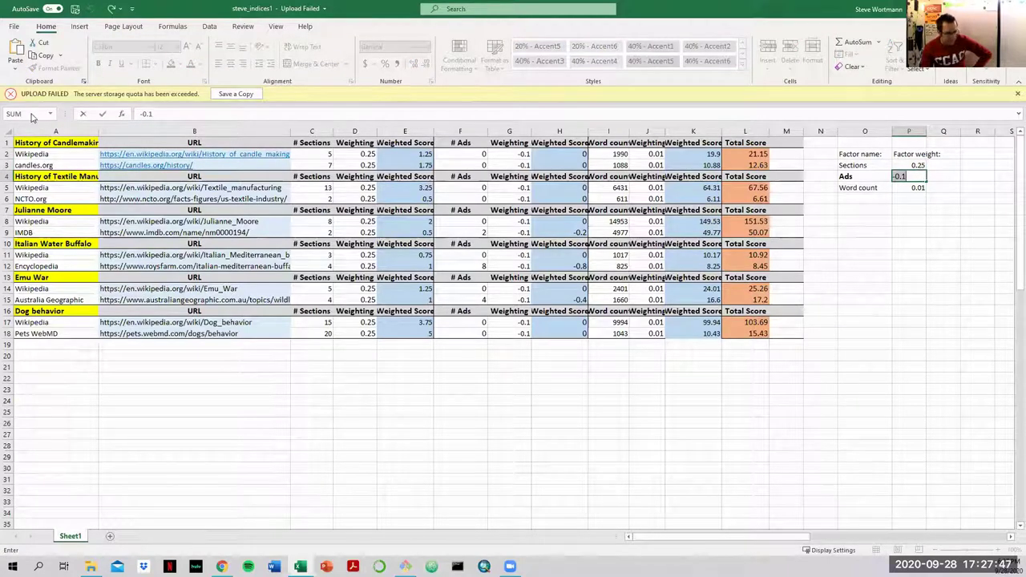
left_click(32, 117)
left_click(776, 341)
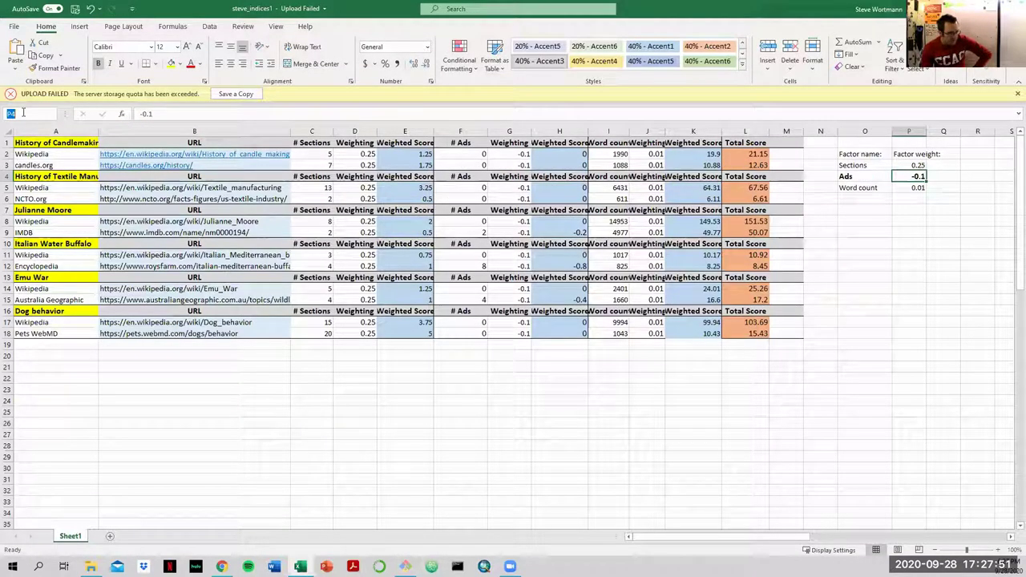
left_click(23, 113)
type("SectionWeigh")
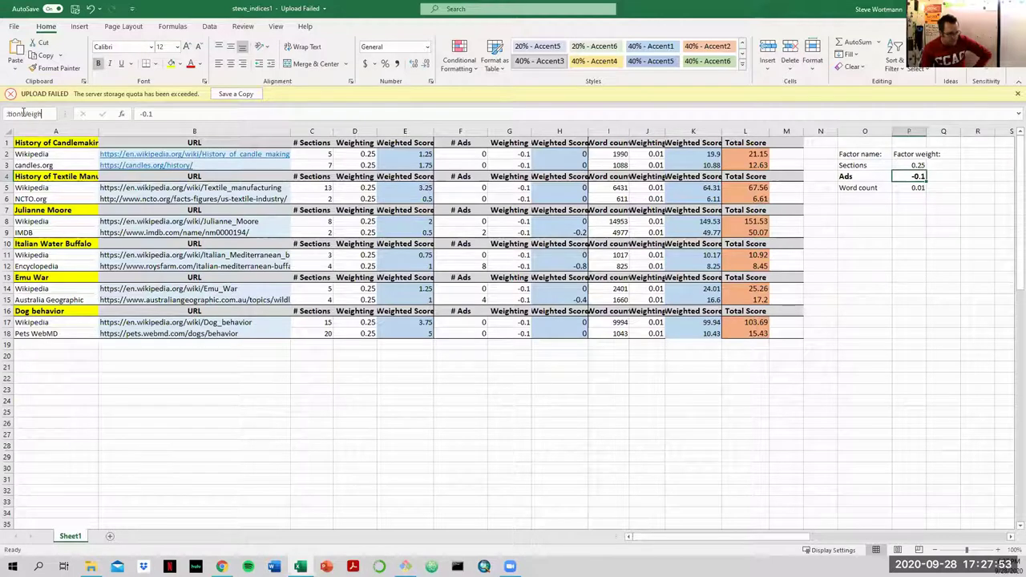
key("BackSpace")
key("BackSpace")
key("BackSpace")
key("BackSpace")
key("BackSpace")
key("BackSpace")
key("BackSpace")
key("BackSpace")
key("BackSpace")
key("BackSpace")
key("BackSpace")
key("BackSpace")
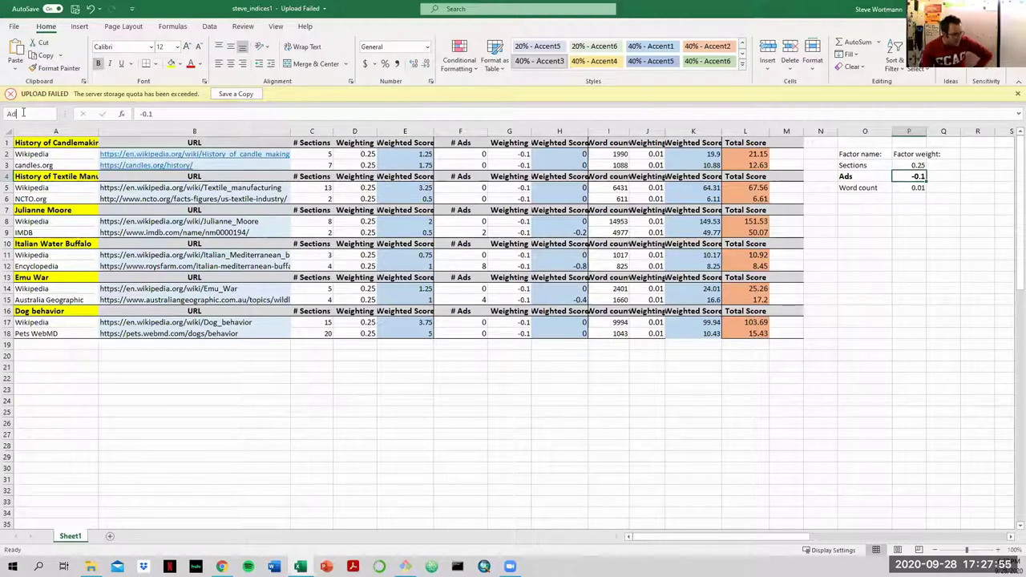
Name the Word count weight cell P5 'WordWeight' via the Name Box.
left_click(910, 189)
left_click(37, 119)
type("WordWeight")
key("Return")
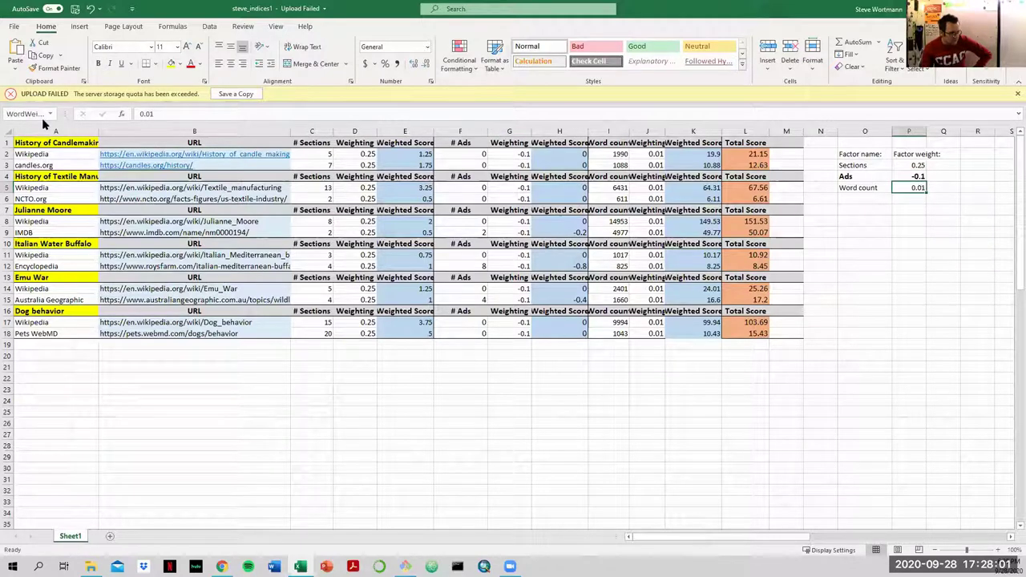
left_click(934, 195)
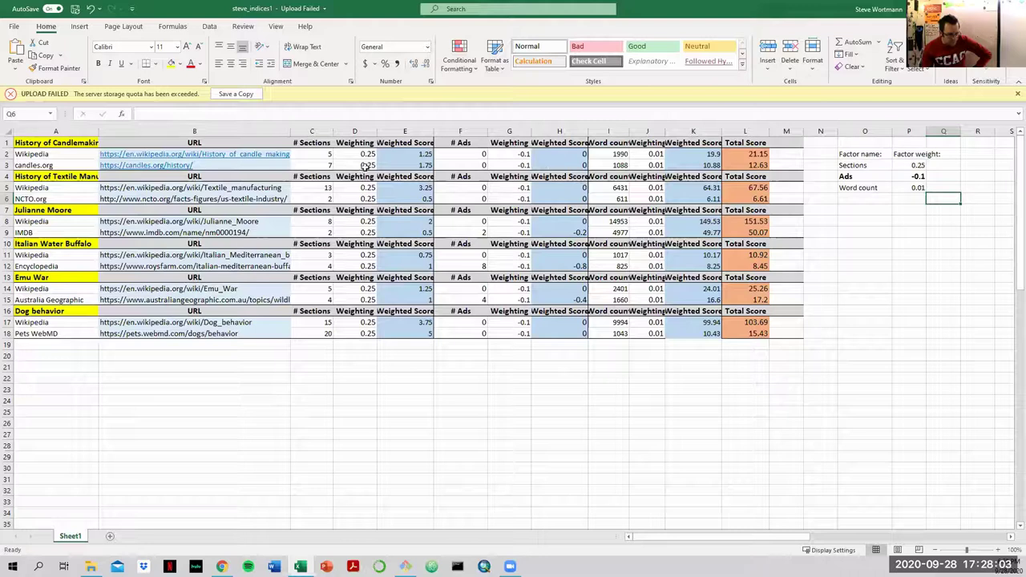
Enter the formula =SectionWeight in weighting cell D2.
mouse_move(365, 154)
left_mouse_down()
mouse_move(354, 233)
mouse_move(361, 301)
left_mouse_up()
left_click(356, 225, "ctrl")
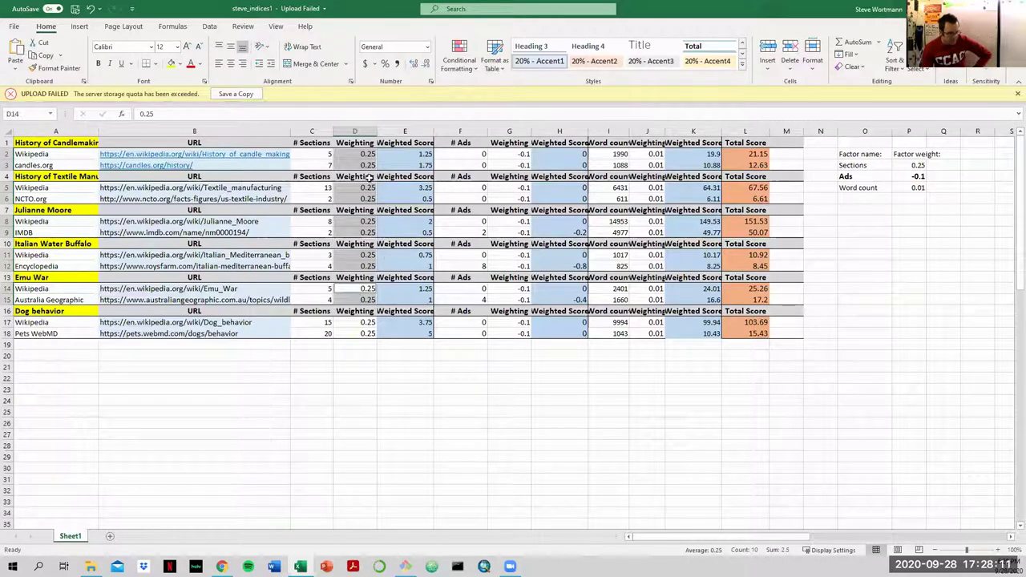
left_click(355, 154)
type("=")
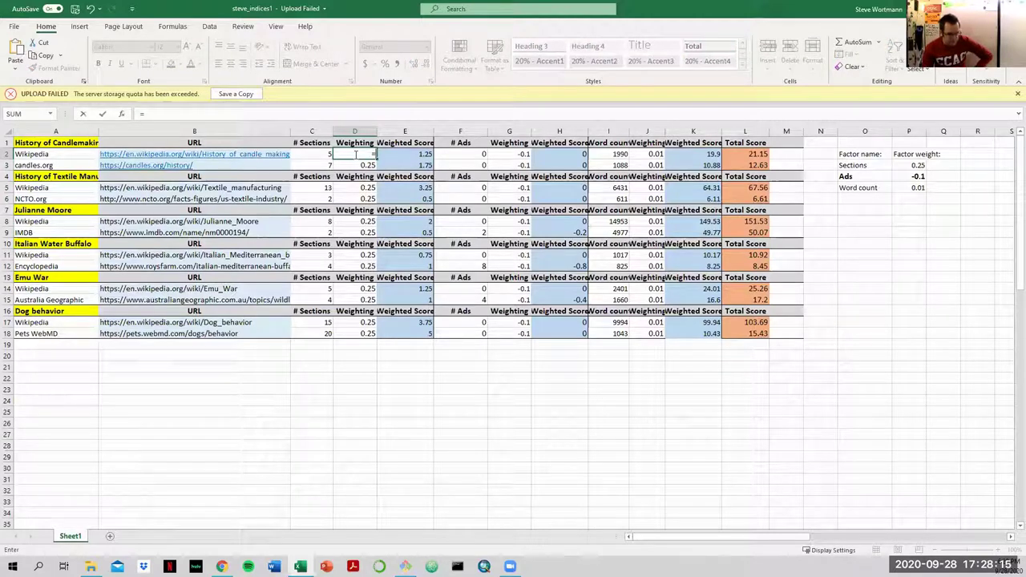
type("Section")
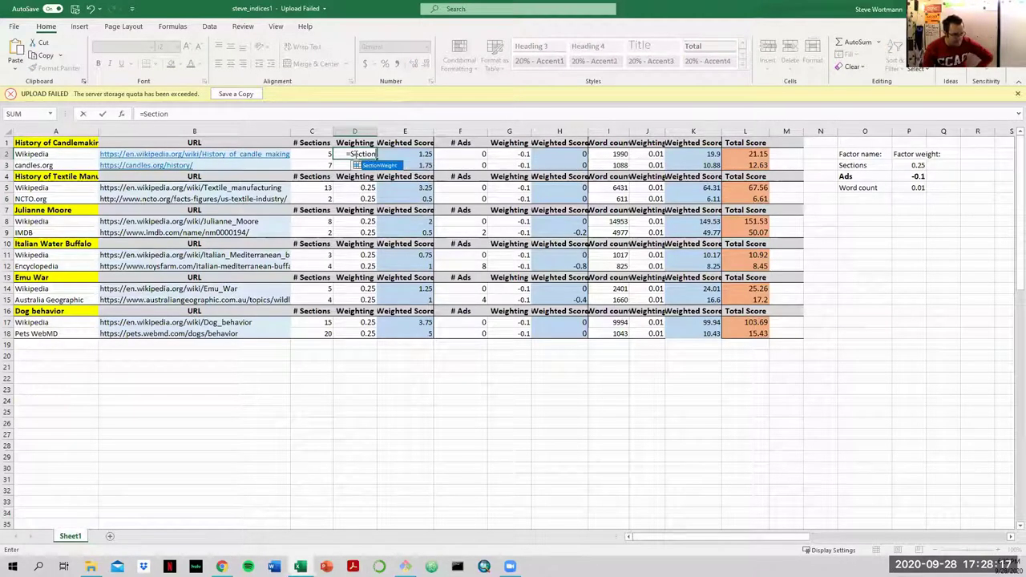
key("Return")
left_click(355, 155)
left_click_drag(375, 165, 374, 136)
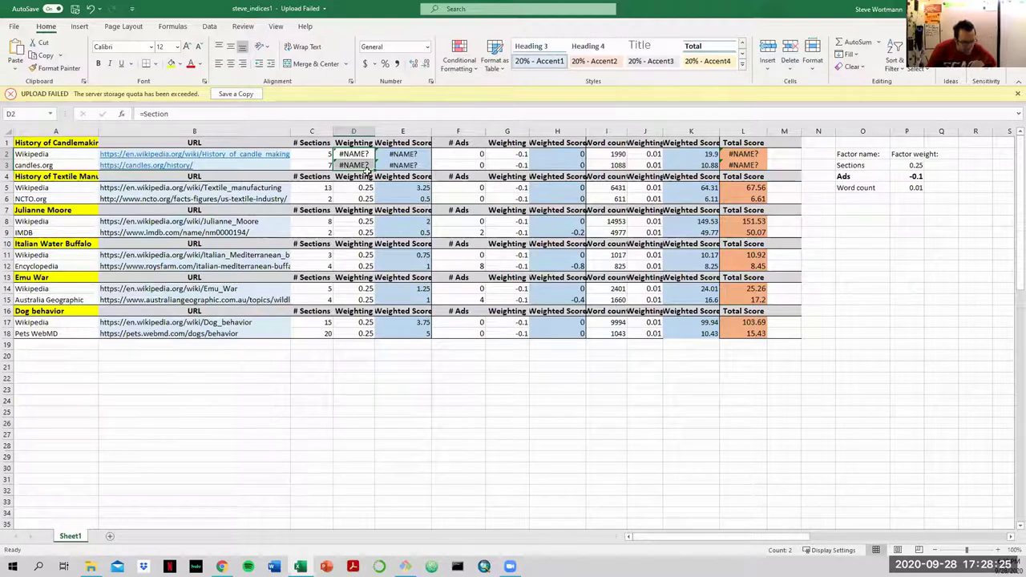
left_click(356, 155)
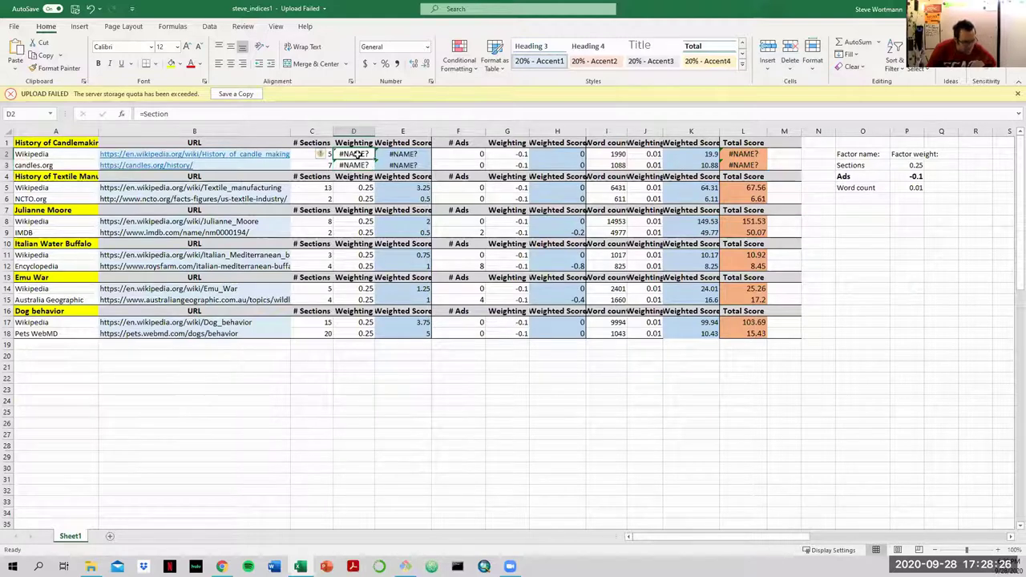
left_click(206, 116)
type("sweight")
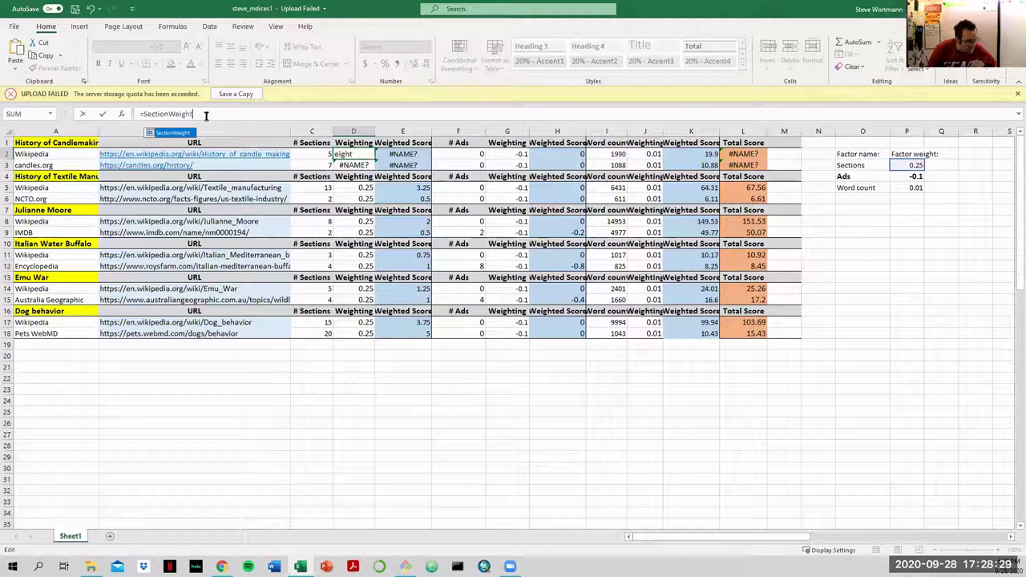
key("Return")
Fill the formula into D3 and restore D2's =SectionWeight after a stray multi-range edit.
left_click(363, 155)
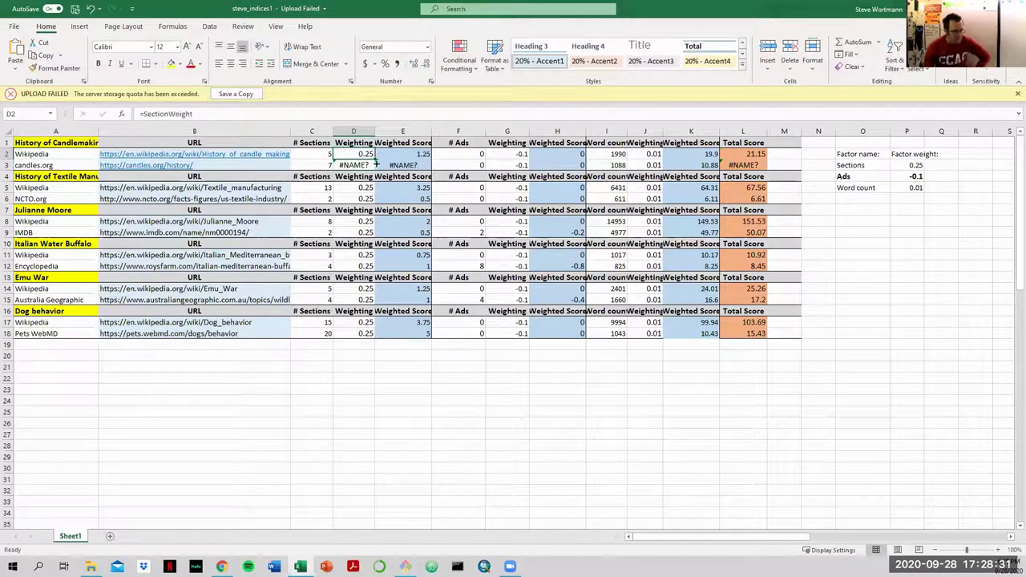
left_click_drag(376, 165, 374, 167)
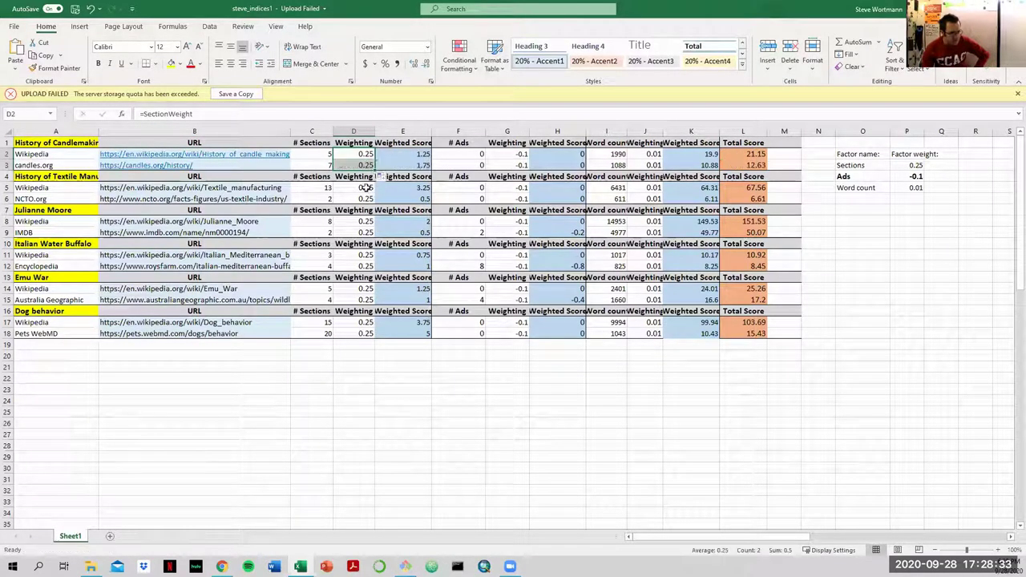
triple_click(165, 113)
key("ctrl+c")
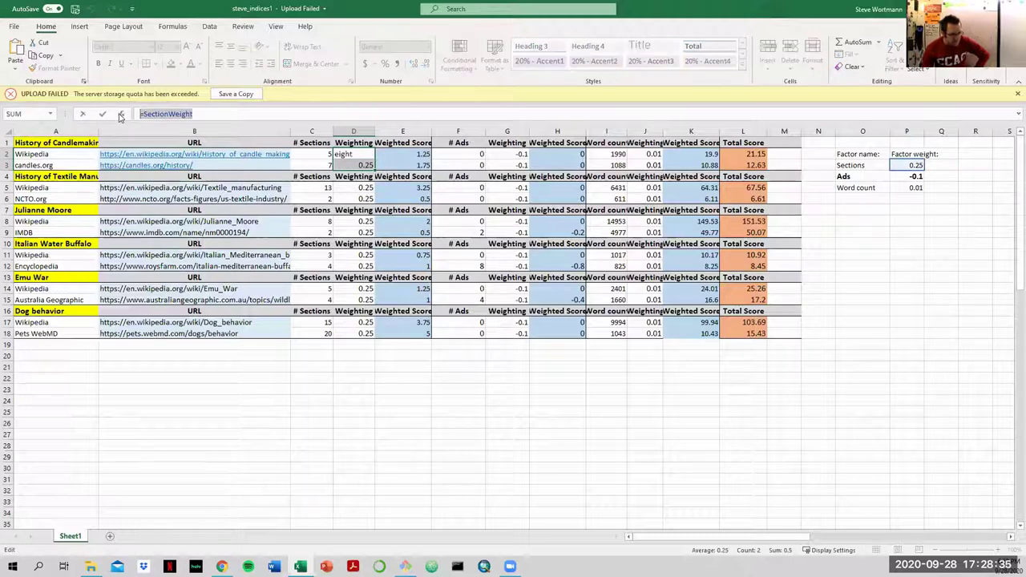
type("=")
left_click_drag(365, 188, 364, 333)
left_click(362, 222, "ctrl")
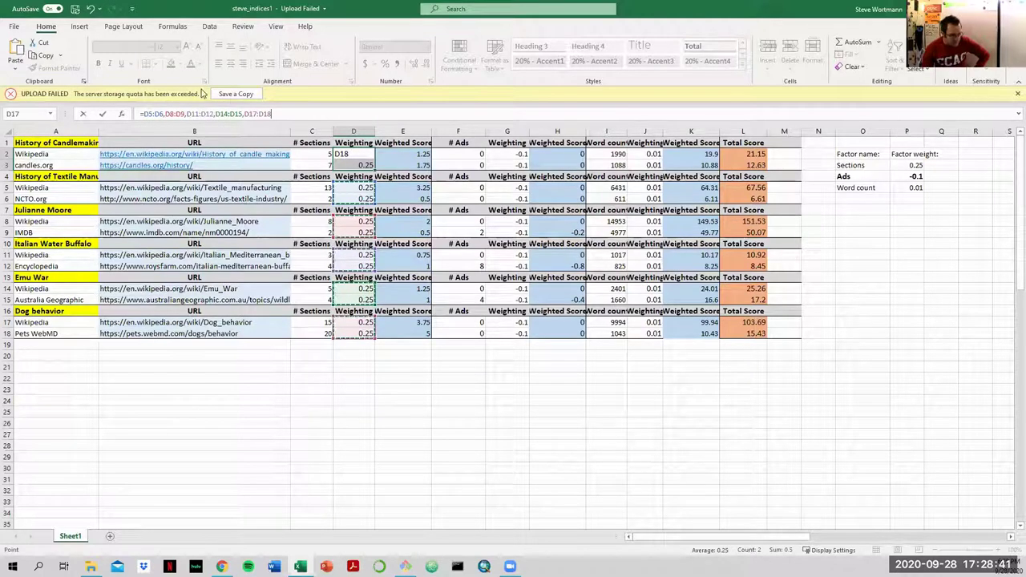
left_click_drag(284, 113, 139, 113)
type("=SectionWeight")
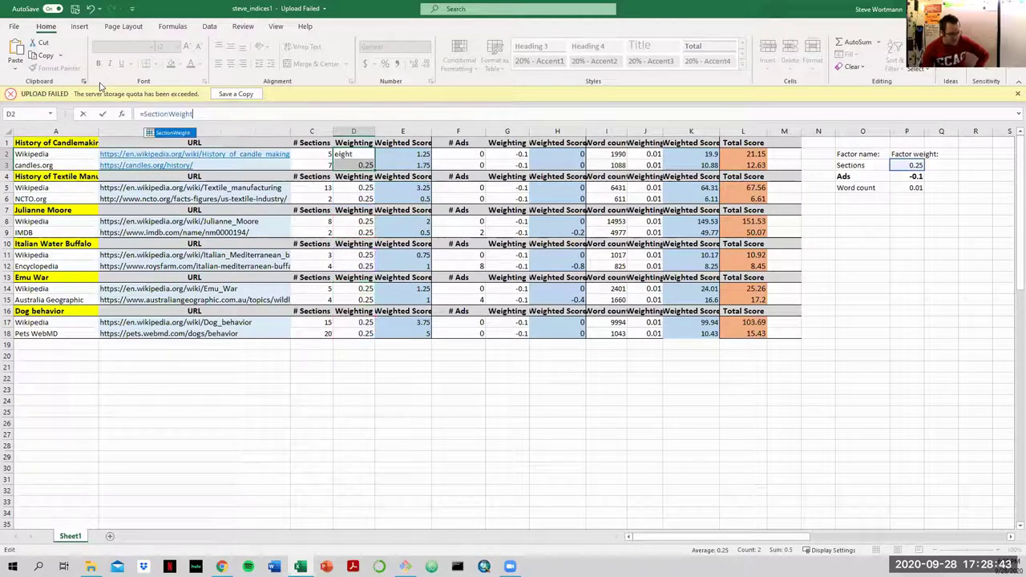
key("Return")
Set D17 to =SectionWeight and check the weightings in D12, D18, D3 and D5.
left_click(363, 222)
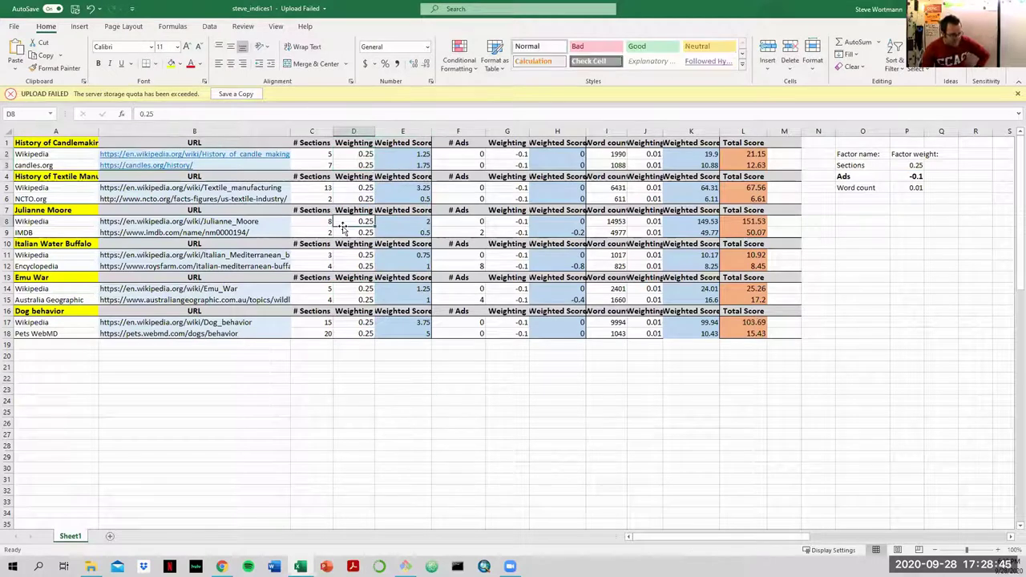
left_click_drag(353, 187, 362, 333)
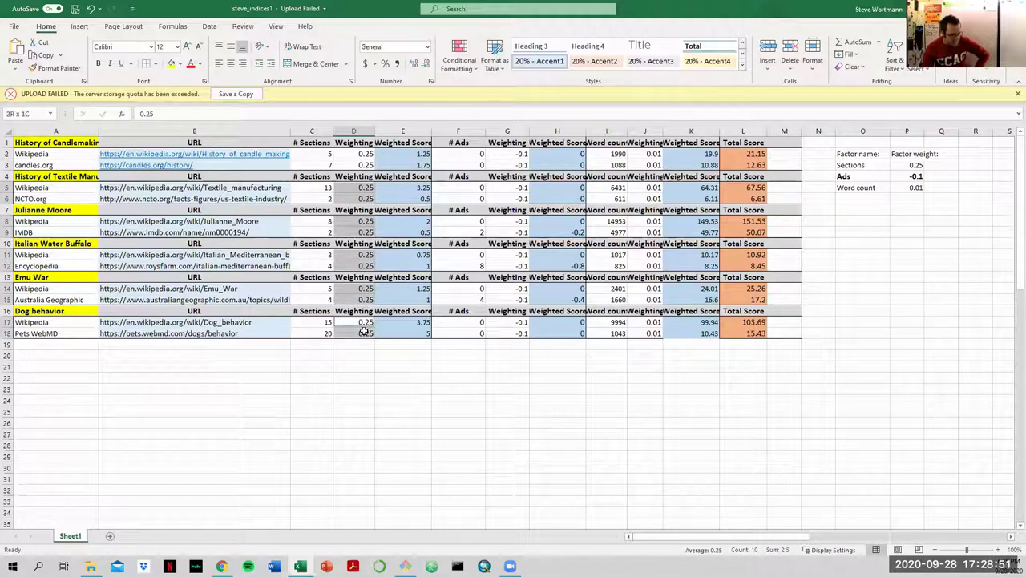
double_click(147, 113)
type("SectionWeight")
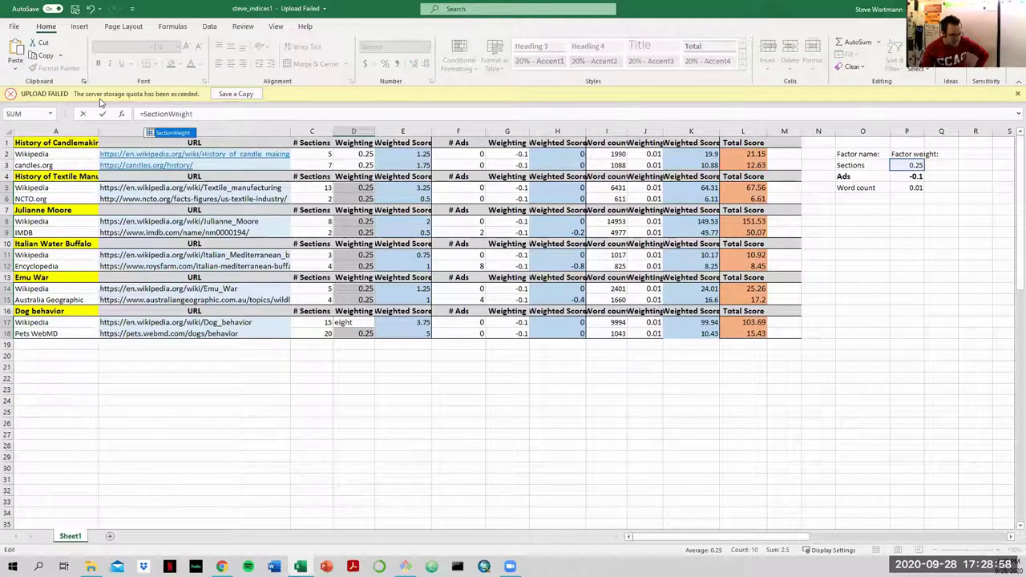
key("Return")
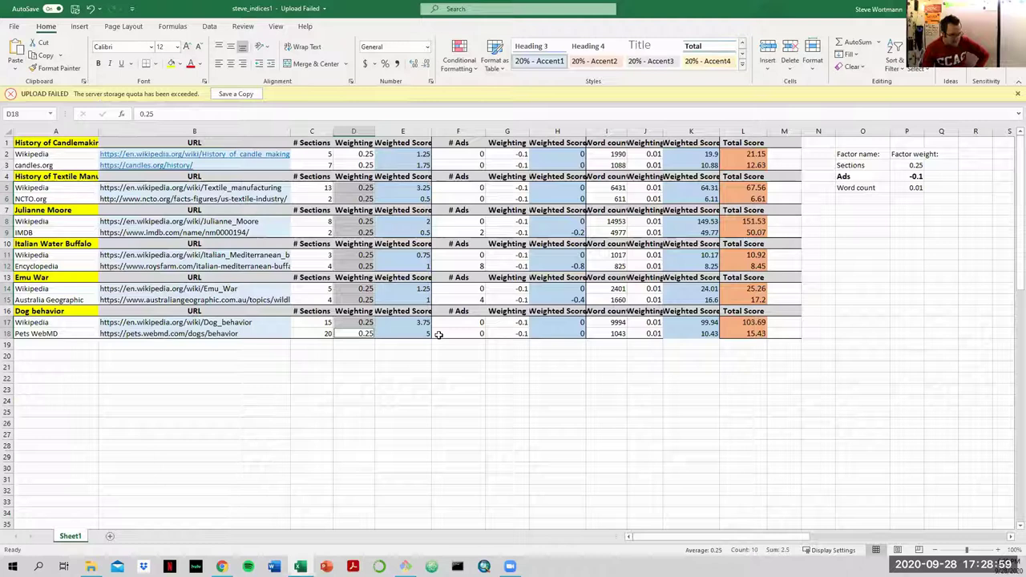
left_click(361, 266)
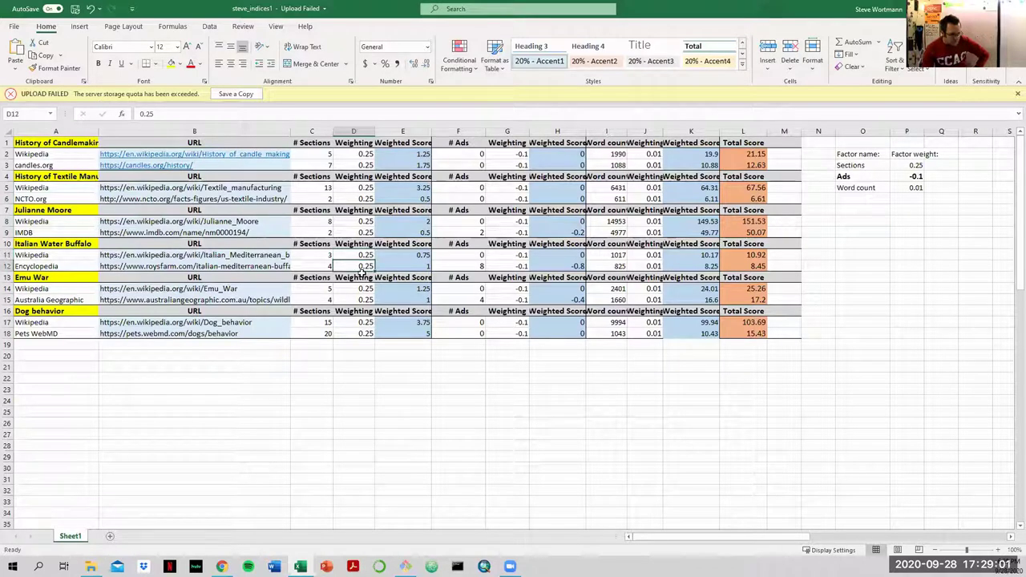
left_click(352, 333)
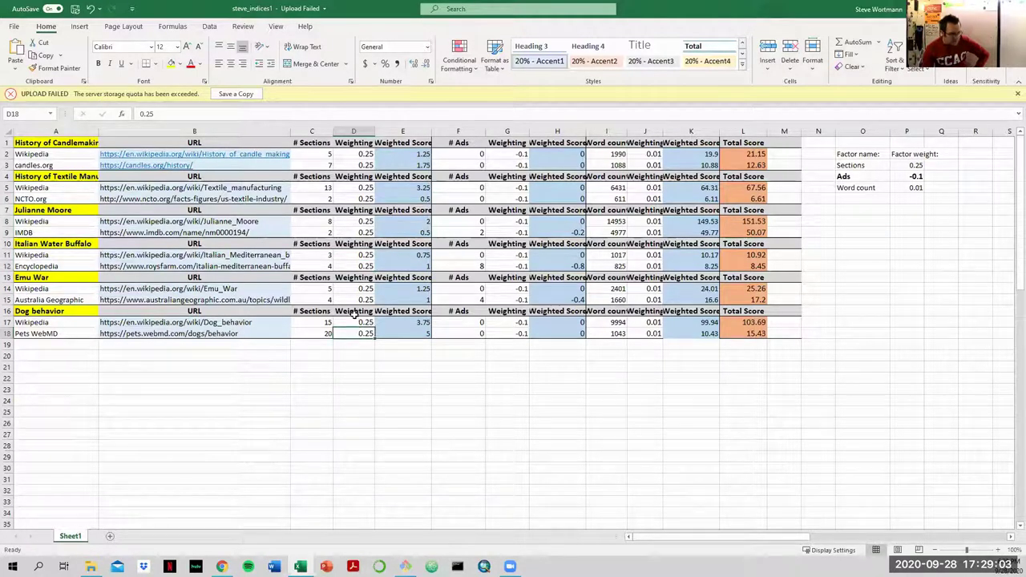
left_click(357, 323)
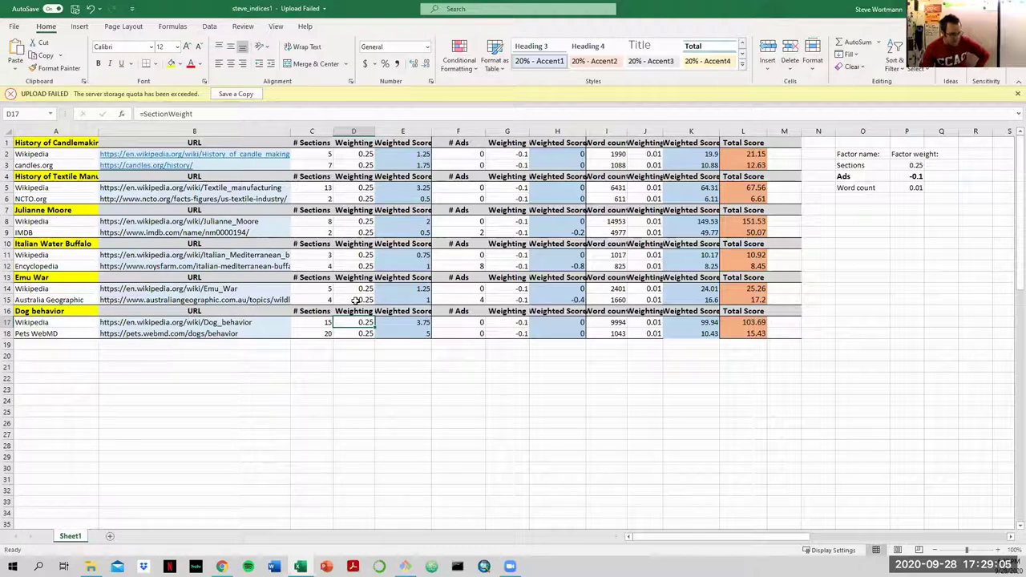
left_click(357, 164)
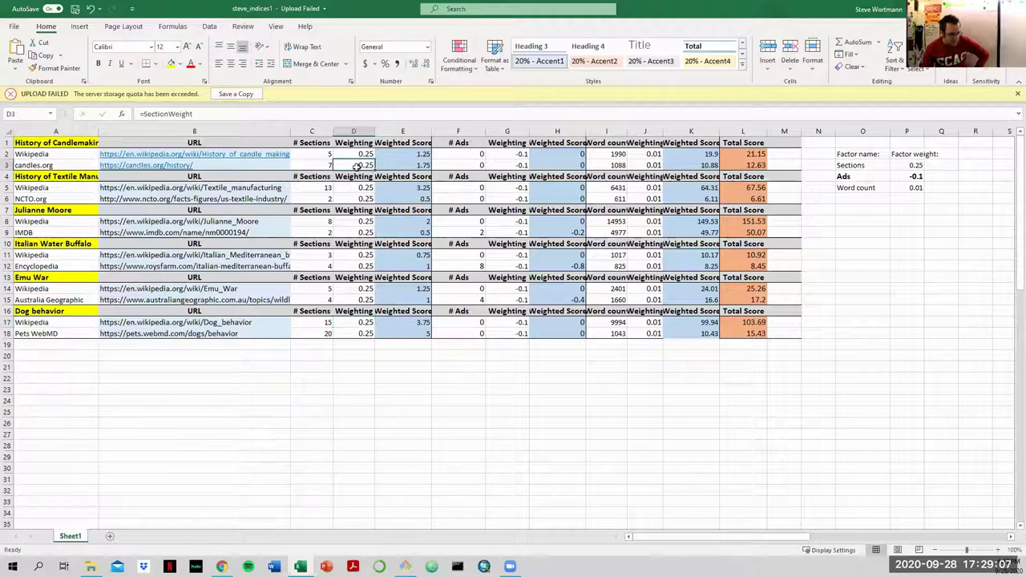
left_click(362, 189)
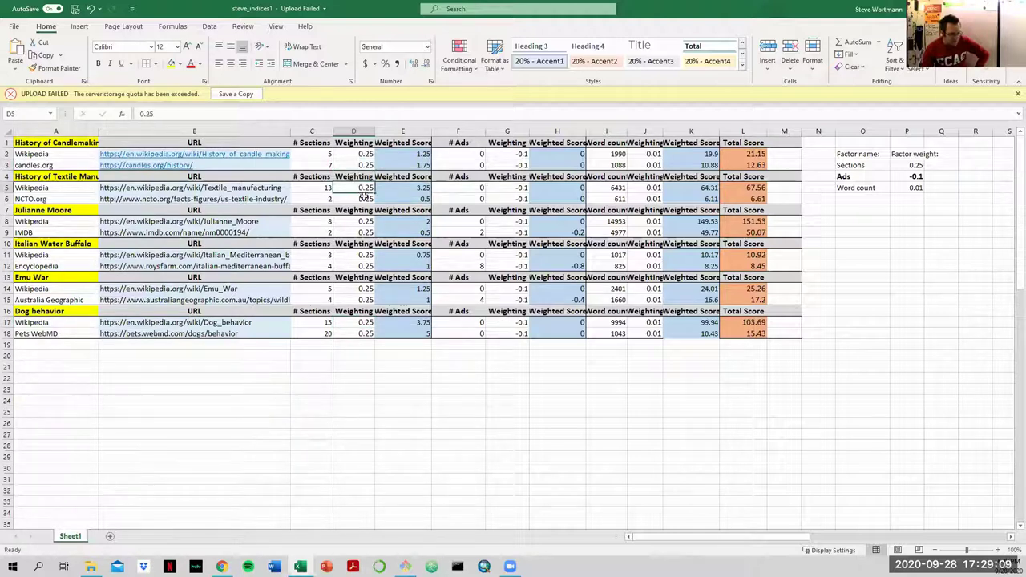
Replace D3's formula with the pasted =SectionWeight formula.
left_click(361, 165)
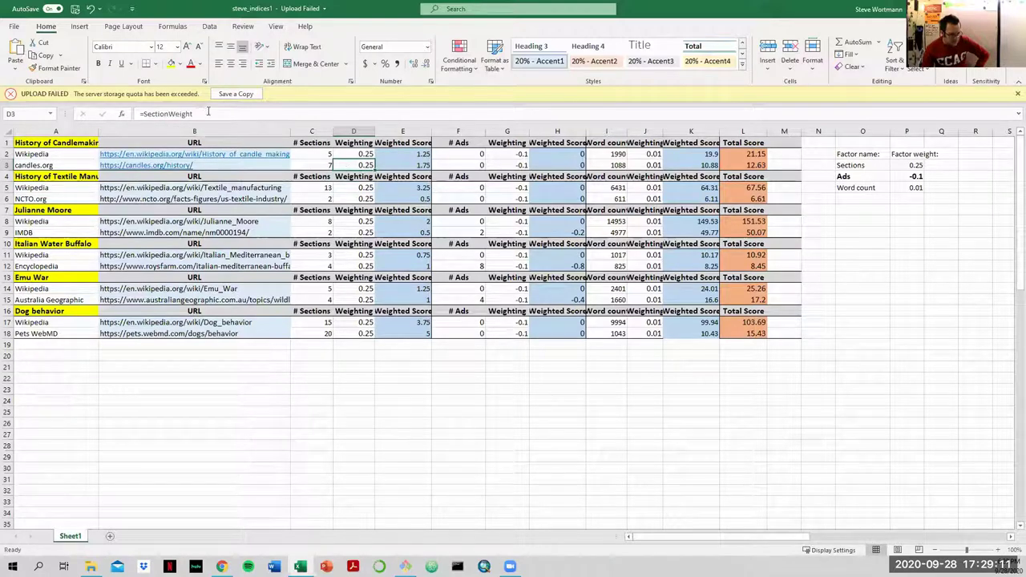
double_click(360, 164)
type("=")
left_click(356, 191)
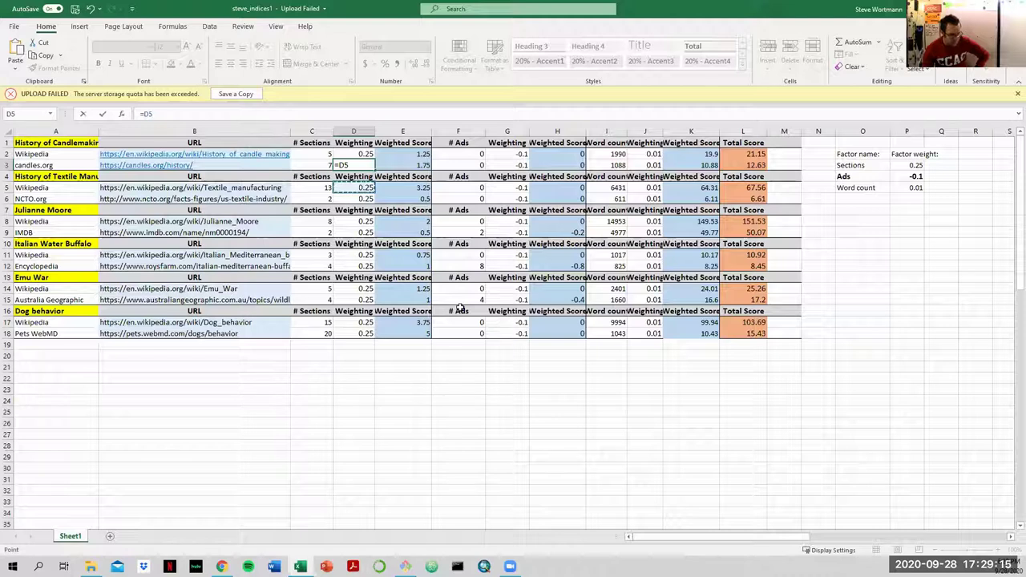
left_click_drag(155, 114, 50, 110)
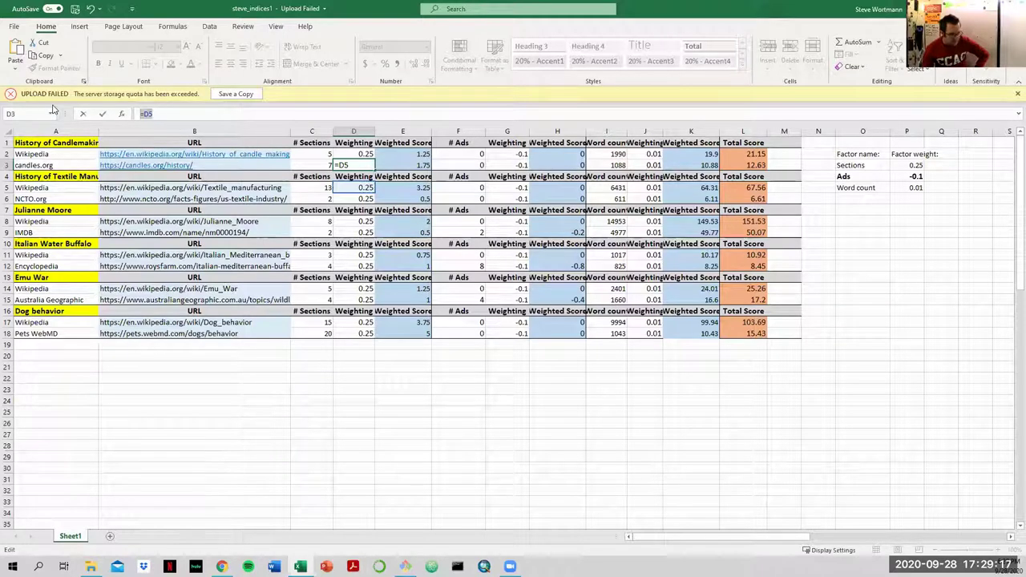
key("ctrl+v")
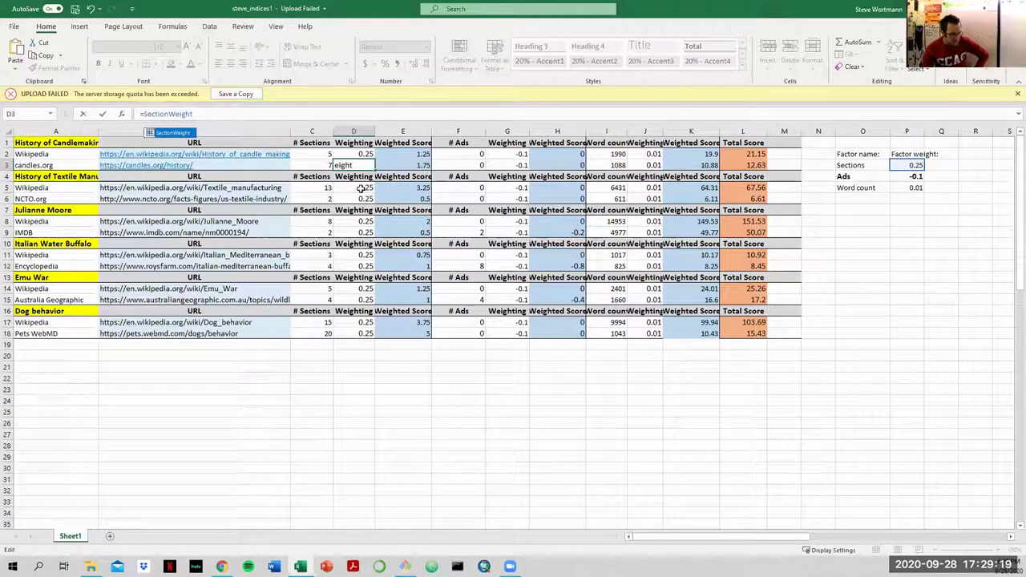
key("Return")
Paste =SectionWeight into D5, D6, D8, D9 and D11, undoing a paste over header D13.
left_click(369, 191)
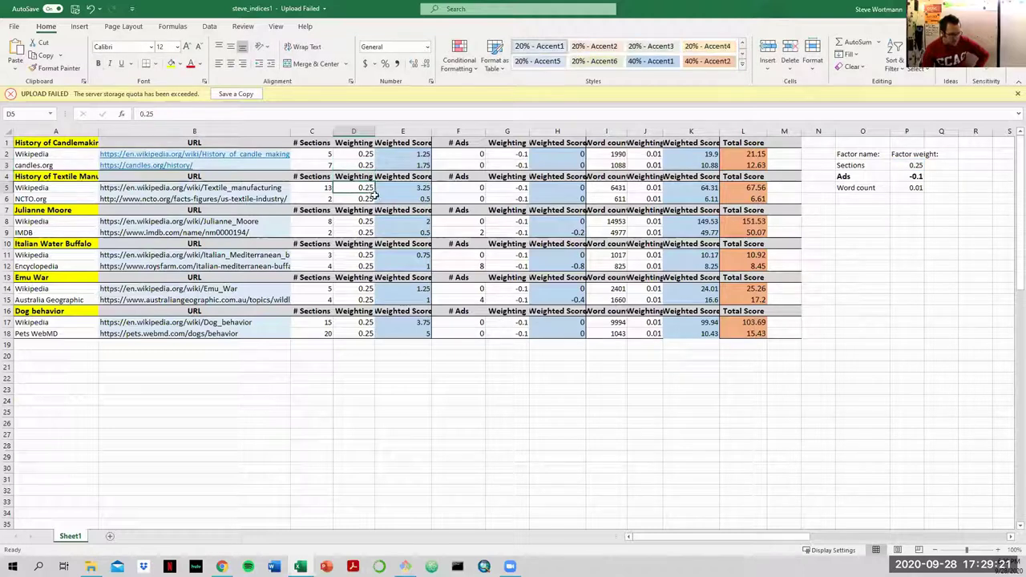
key("ctrl+v")
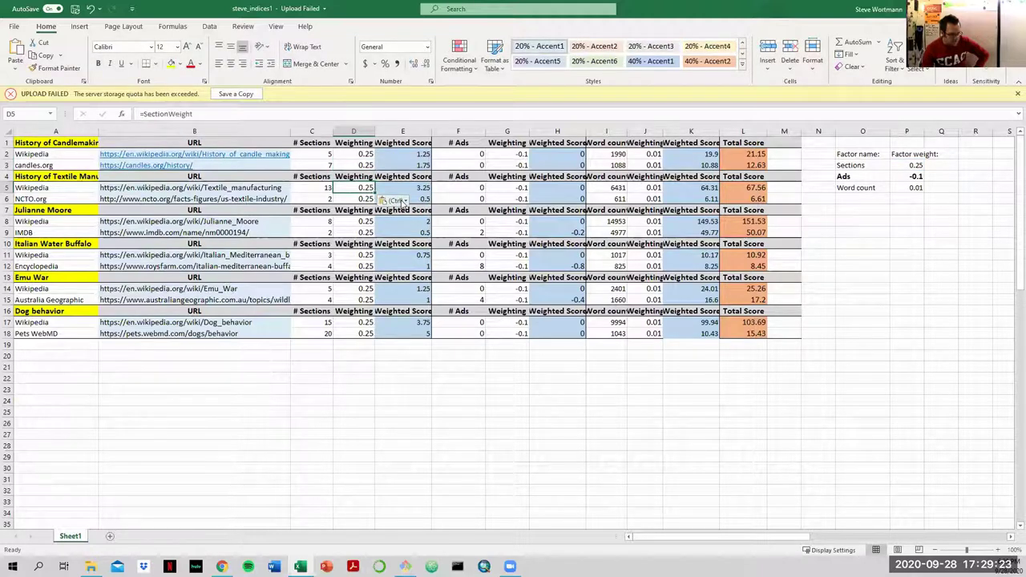
left_click(396, 201)
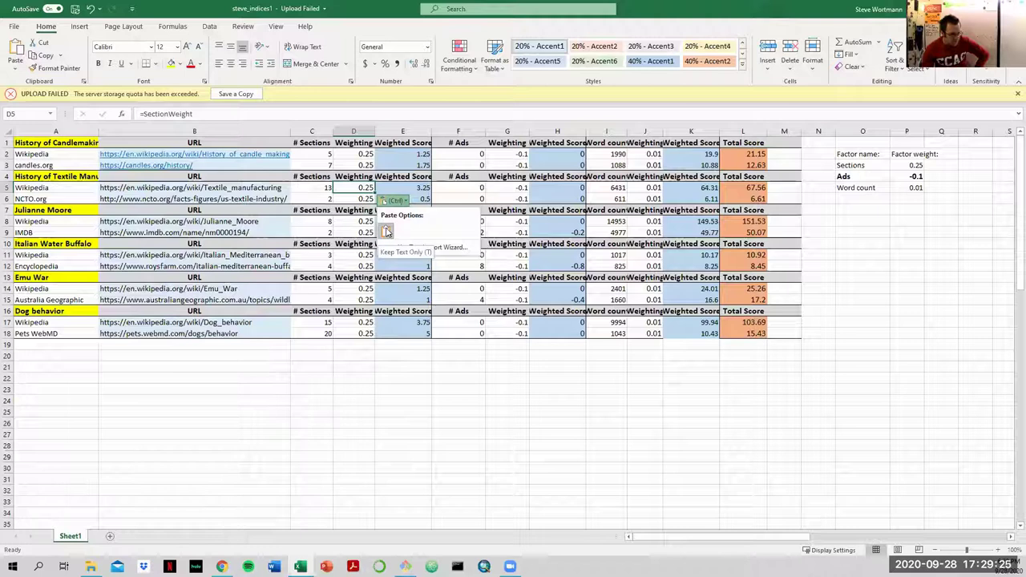
left_click(343, 193)
left_click(352, 200)
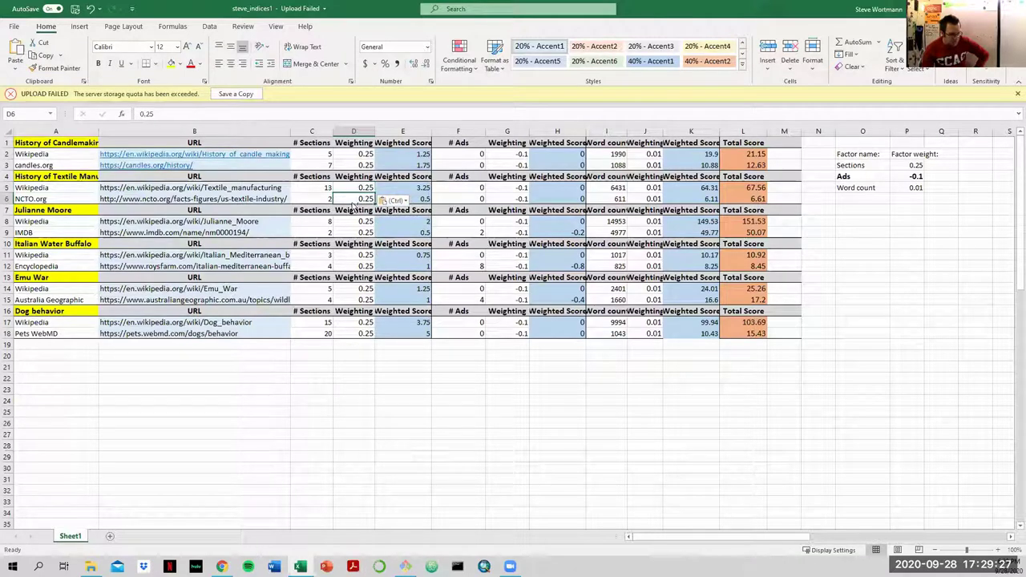
key("ctrl+v")
left_click(353, 225)
key("ctrl+v")
left_click(352, 233)
key("ctrl+v")
left_click(353, 255)
key("ctrl+v")
left_click(353, 277)
key("ctrl+v")
key("ctrl+z")
Paste =SectionWeight into D12, D14, D15, D17 and D18, then check D15.
left_click(351, 264)
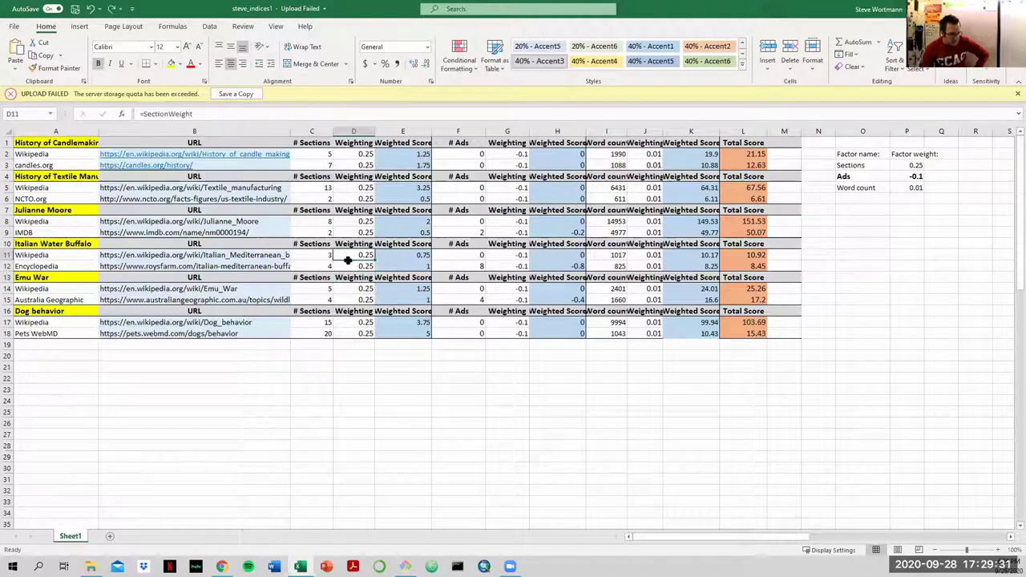
key("ctrl+v")
left_click(354, 288)
key("ctrl+v")
left_click(353, 299)
key("ctrl+v")
left_click(357, 322)
key("ctrl+v")
left_click(360, 334)
key("ctrl+v")
left_click(460, 391)
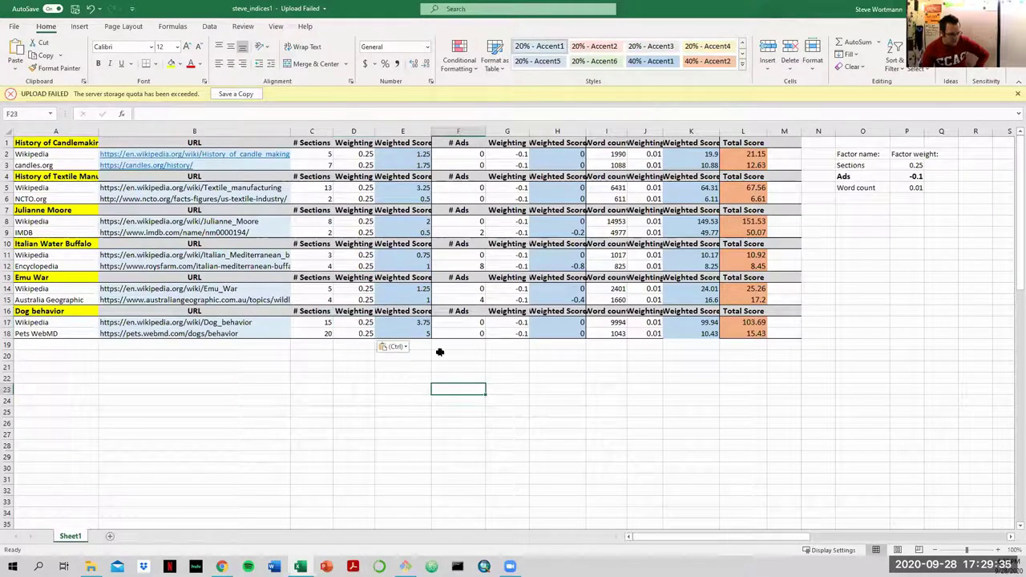
left_click(358, 300)
Enter =AdWeight in Ads weighting cell G2 and fill it down into G3.
left_click(453, 155)
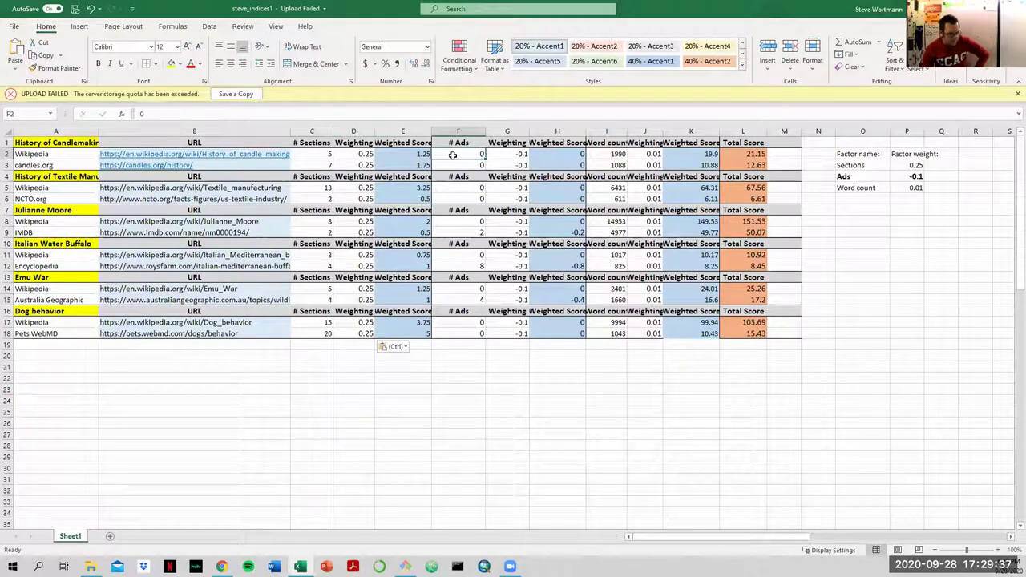
key("Right")
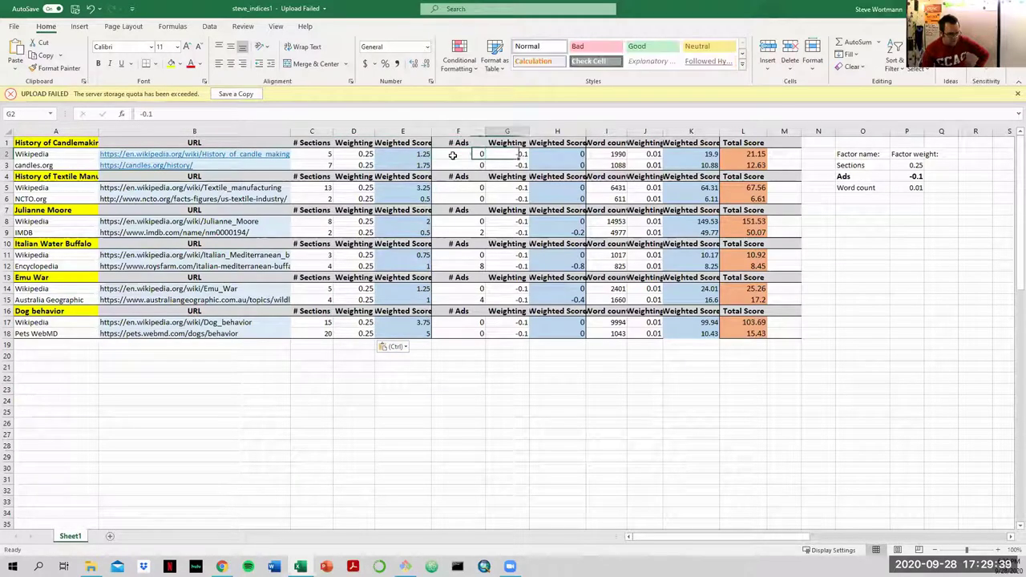
type("=AdWeight")
key("Return")
left_click(518, 154)
left_click_drag(178, 113, 139, 113)
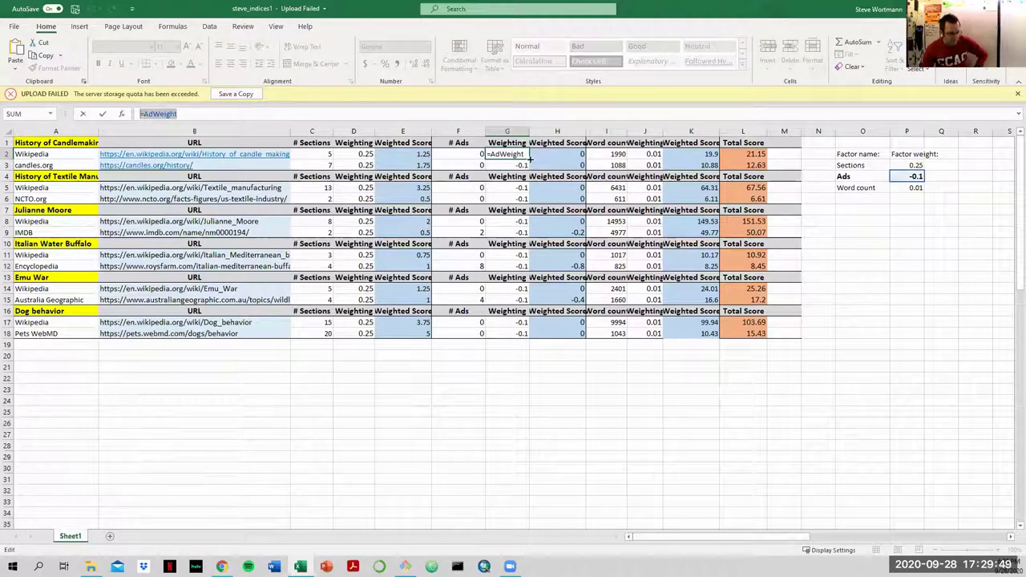
key("Right")
left_click_drag(529, 159, 525, 166)
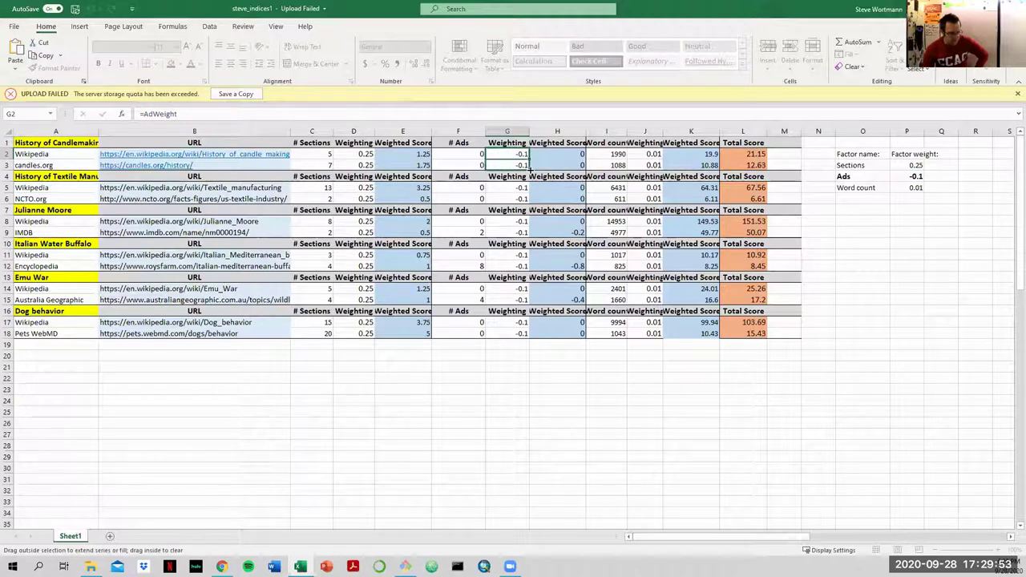
Dismiss the multiple-selection warning, then copy the =AdWeight formula from G5.
left_click(522, 188, "ctrl")
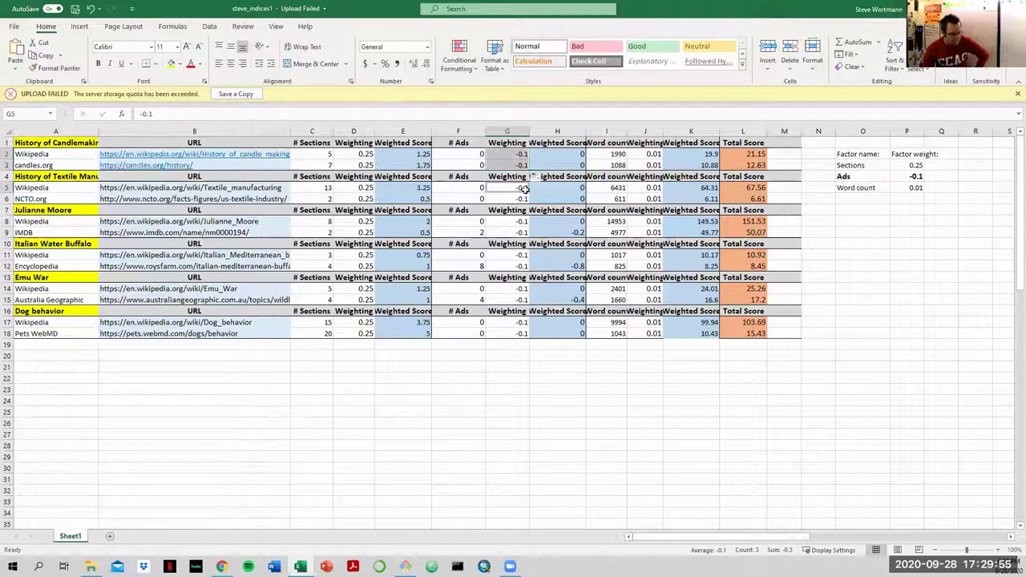
left_click_drag(521, 189, 519, 209)
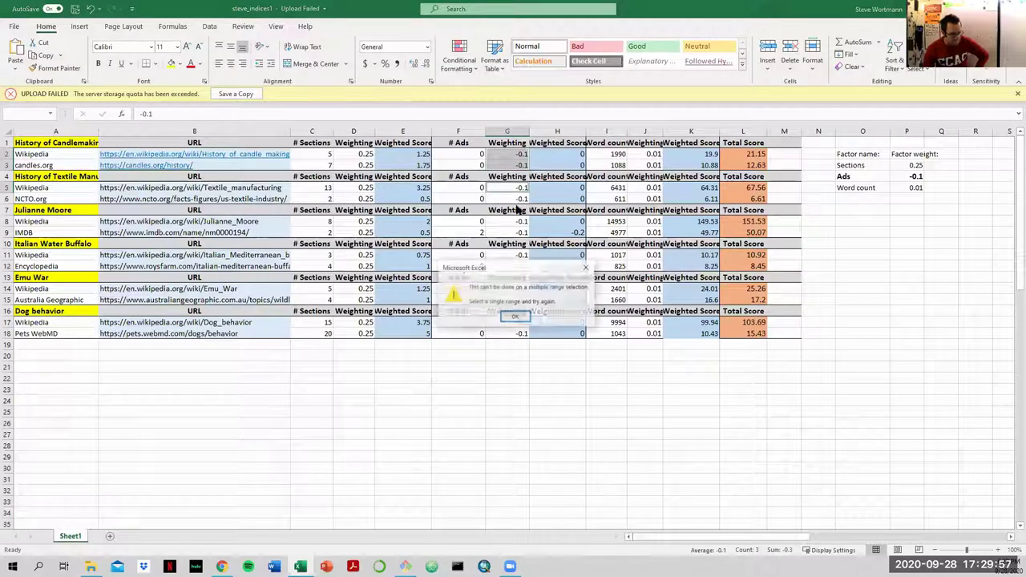
left_click(515, 316)
left_click(606, 378)
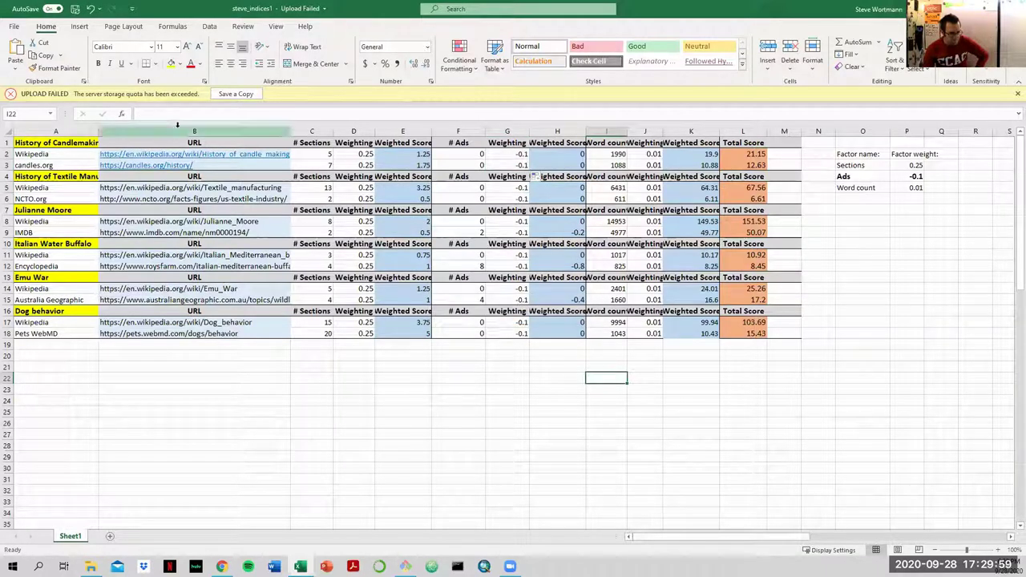
left_click(501, 188)
left_click(495, 164)
left_click(505, 187)
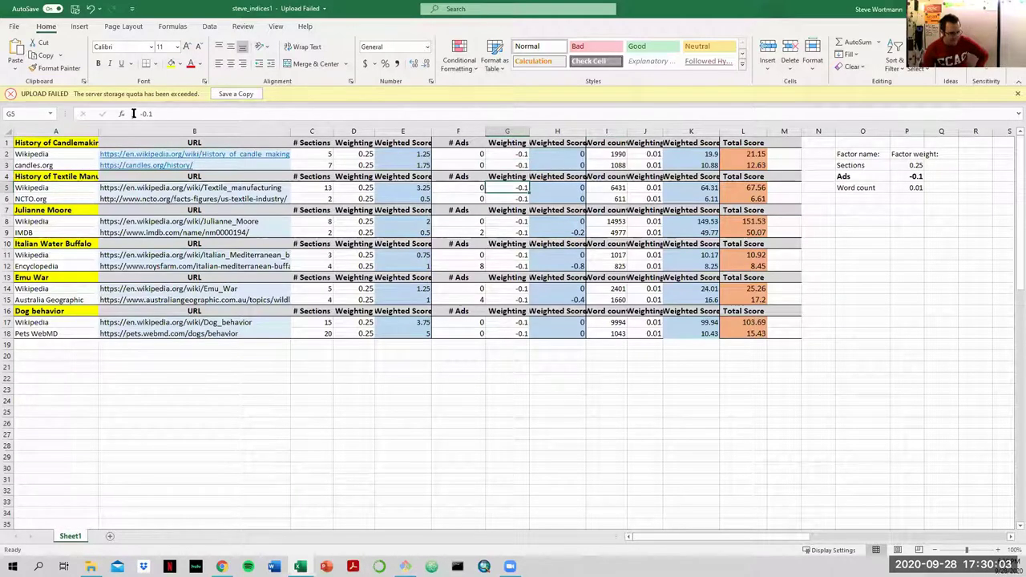
key("F2")
key("Escape")
key("ctrl+c")
Paste =AdWeight into G8, G9 and G11, undoing the accidental paste over the G13 header.
left_click(508, 220)
key("ctrl+v")
left_click(507, 232)
key("ctrl+v")
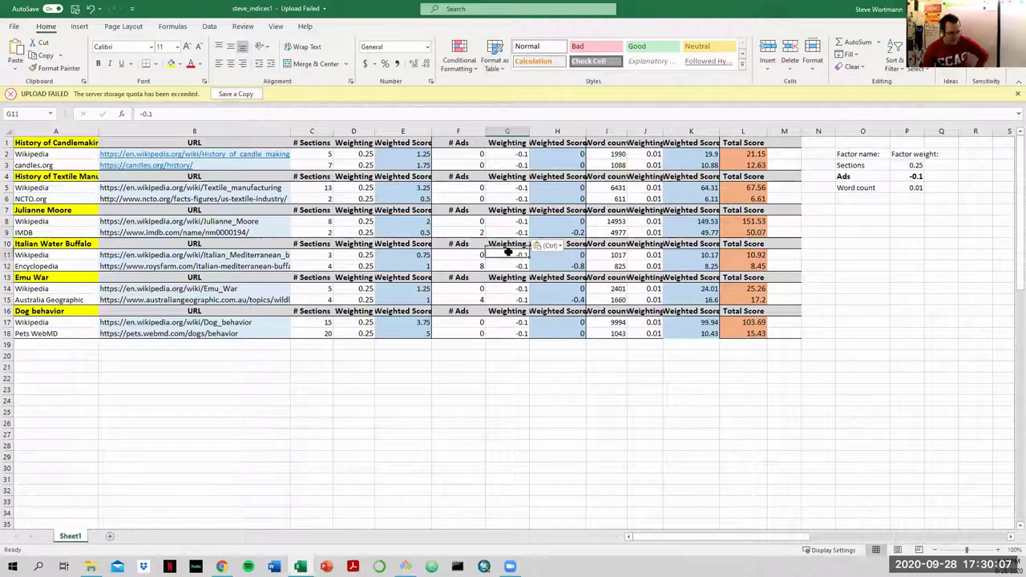
left_click(503, 255)
key("ctrl+v")
left_click(507, 277)
key("ctrl+v")
key("ctrl+z")
Paste =AdWeight into Ads weighting cells G14, G15, G17 and G18.
left_click(507, 289)
key("ctrl+v")
left_click(510, 300)
key("ctrl+v")
left_click(508, 322)
key("ctrl+v")
left_click(508, 333)
key("ctrl+v")
left_click(608, 361)
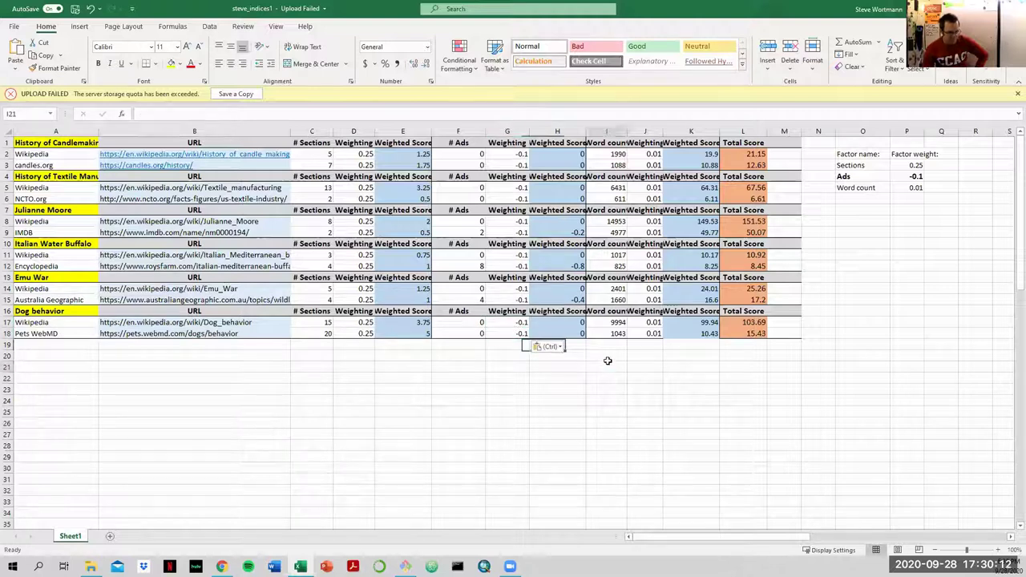
Enter the formula =WordWeight in Word count weighting cell J2.
left_click(644, 153)
type("=WordWei")
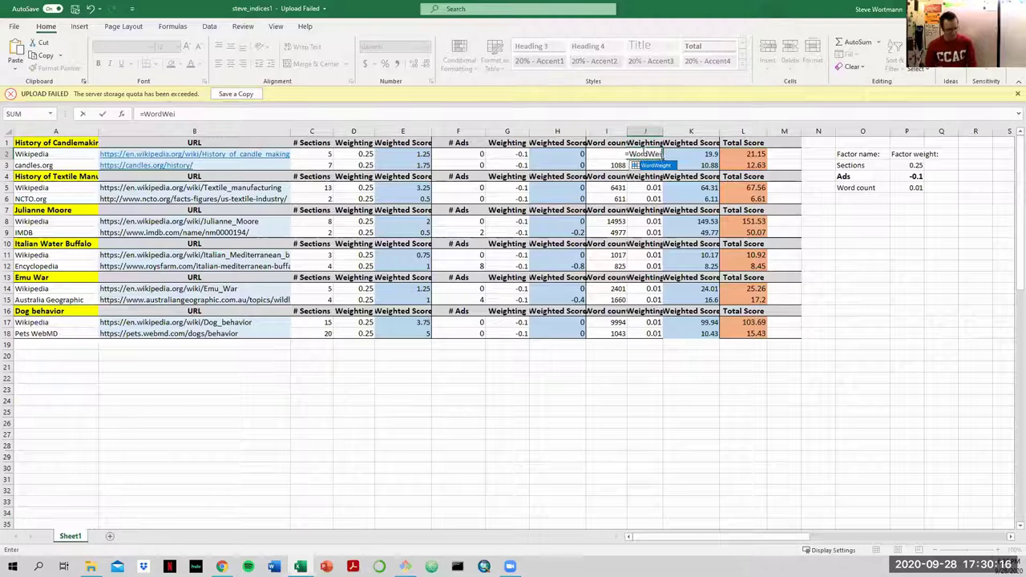
key("Tab")
key("Return")
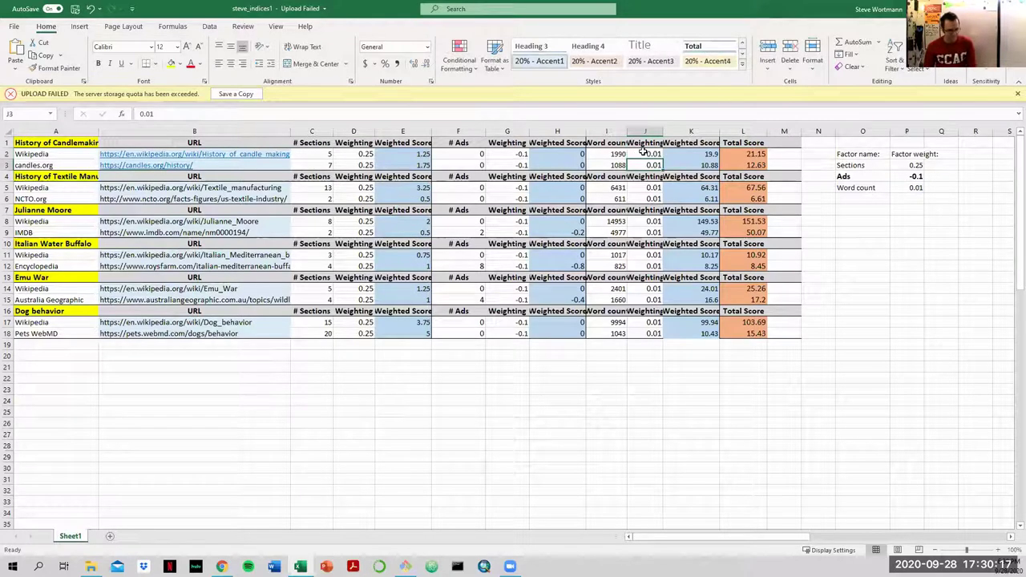
left_click(642, 150)
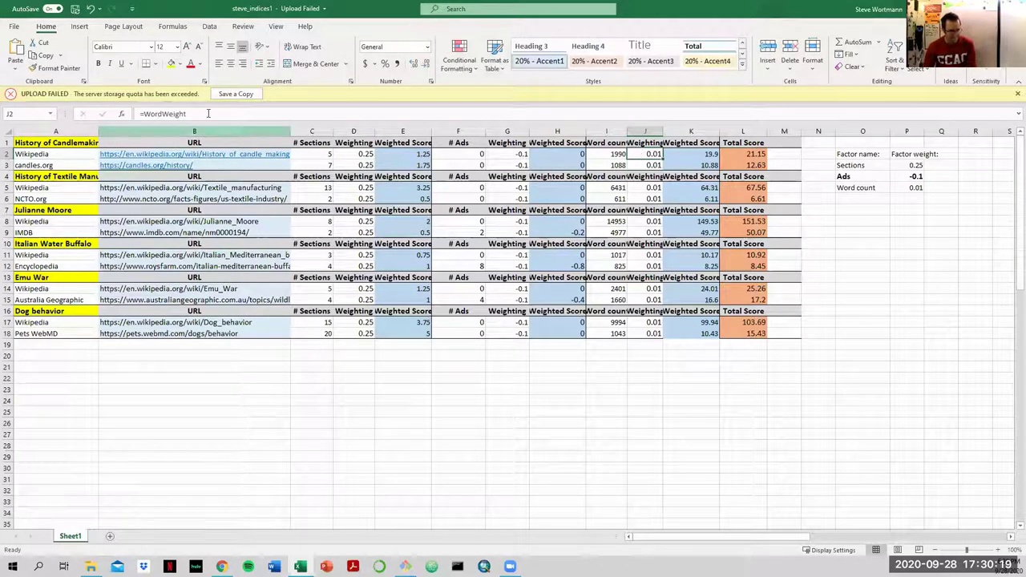
triple_click(210, 114)
type("=WordWeight")
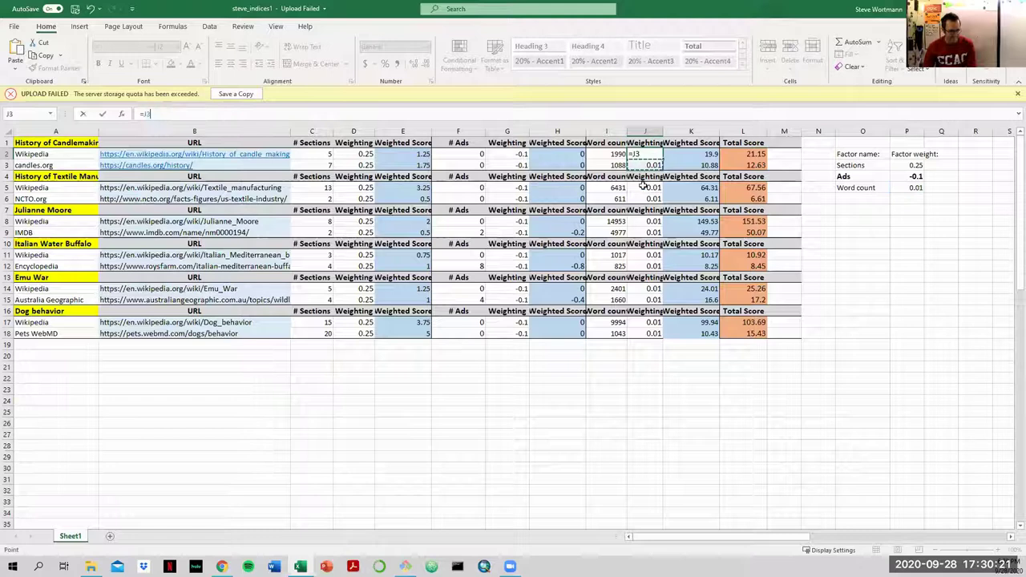
left_click(647, 196)
left_click(651, 158)
left_click(192, 113)
key("Return")
Paste =WordWeight into each Word count weighting cell from J3 down to J18.
key("ctrl+v")
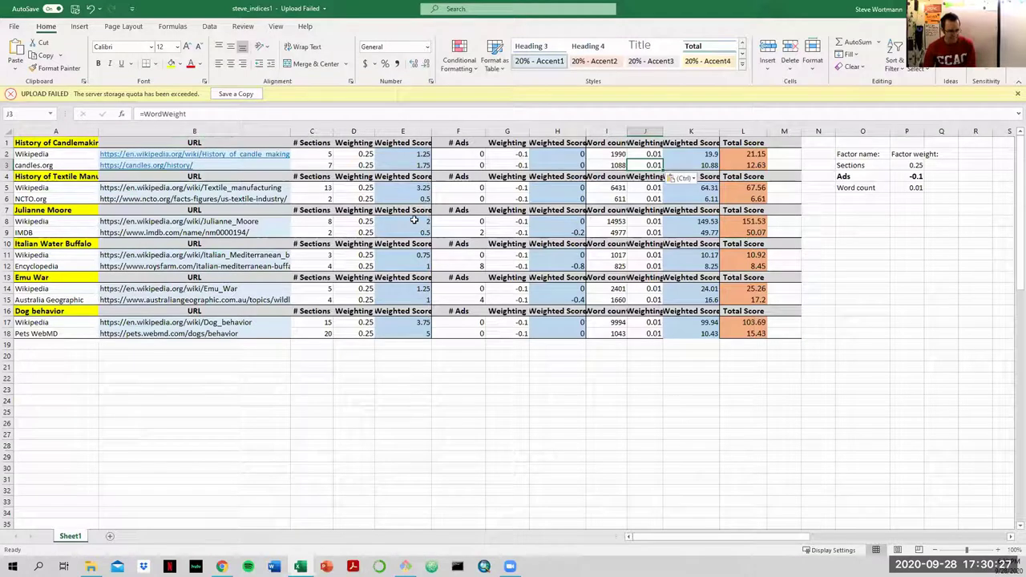
key("Down")
key("Down")
key("Down")
key("Down")
key("Down")
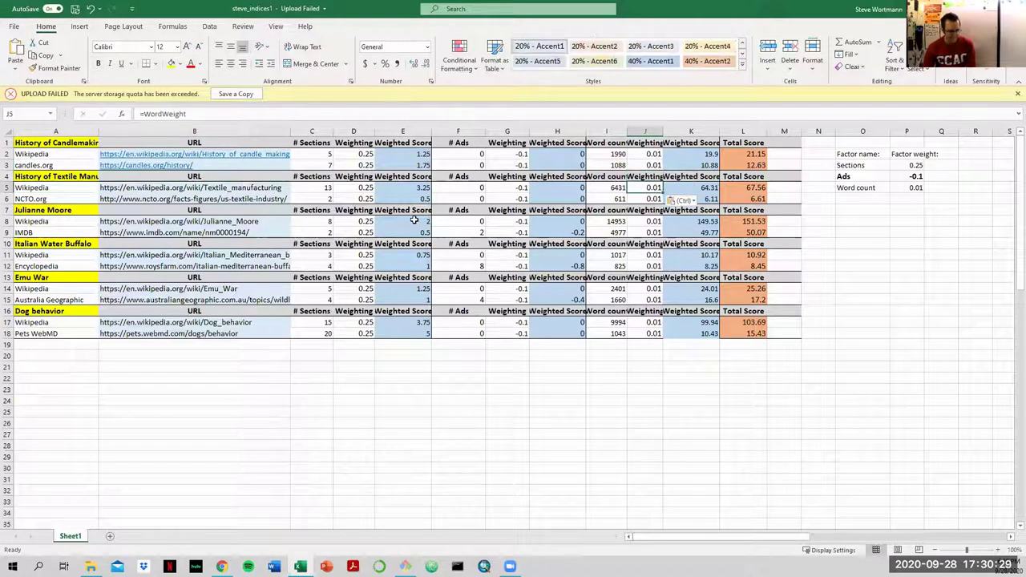
key("ctrl+v")
key("Down")
key("Down")
key("Down")
key("Down")
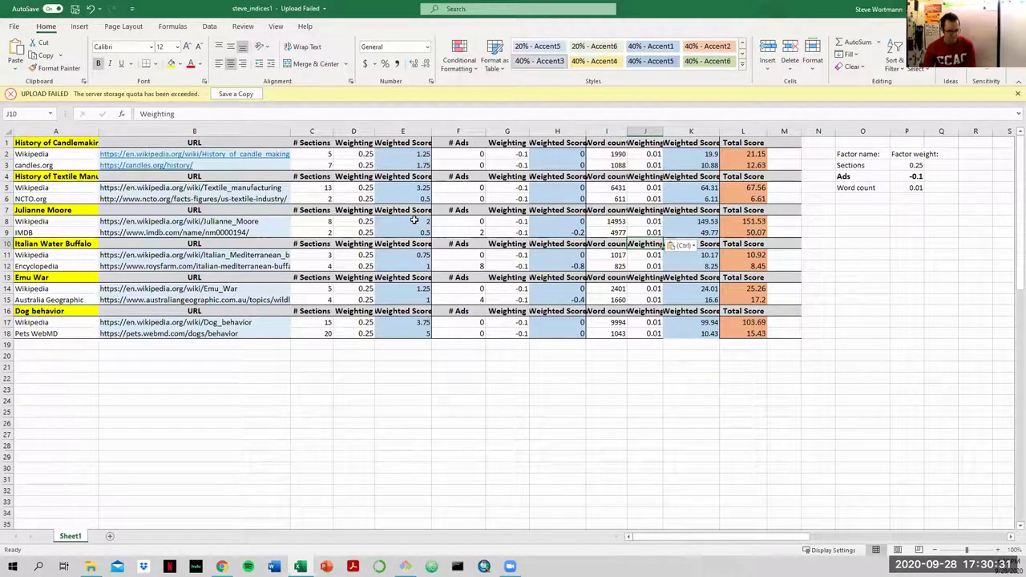
key("ctrl+v")
key("Down")
key("Down")
key("Down")
key("ctrl+v")
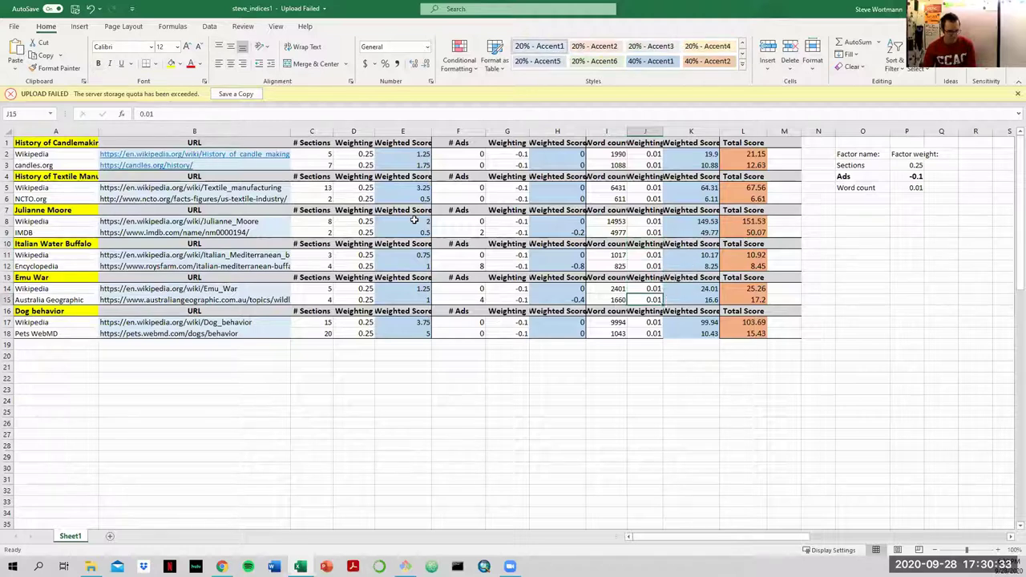
key("Down")
key("Down")
key("Down")
key("ctrl+v")
key("Down")
key("Up")
left_click(908, 255)
left_click(917, 190)
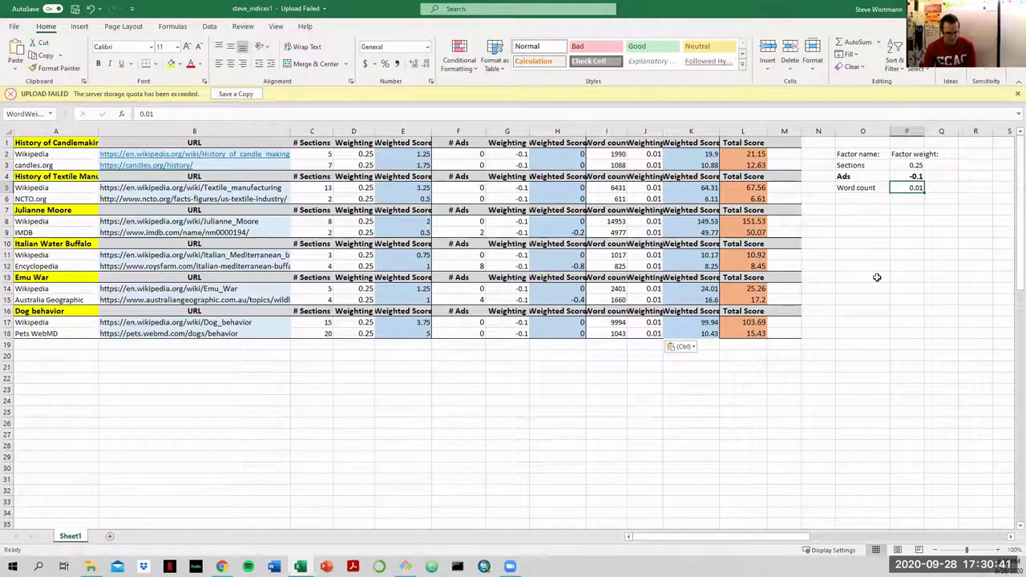
Enter 0.005 as the Word count factor weight in P5 and 0.5 as the Sections weight in P3.
key("BackSpace")
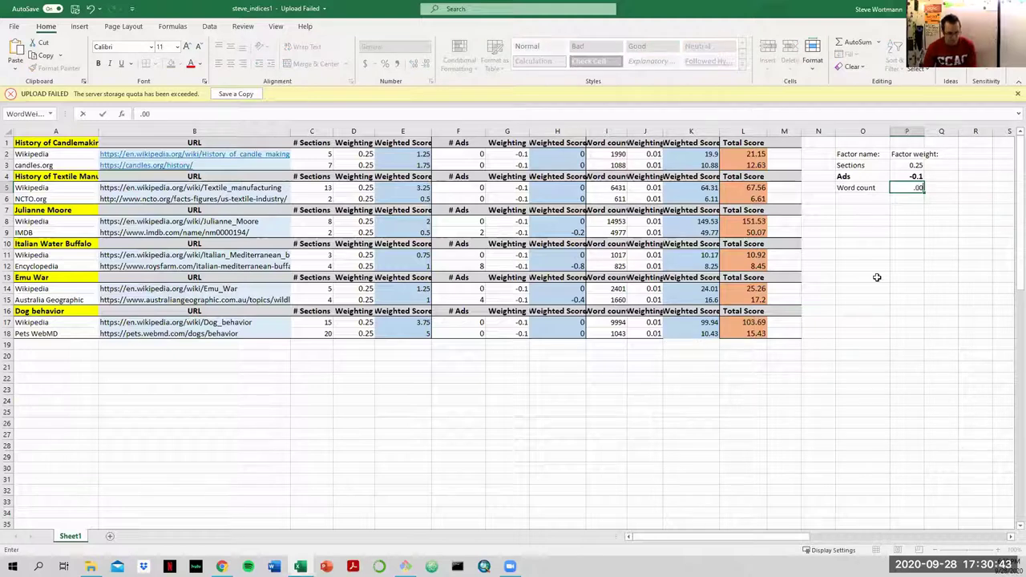
key("Tab")
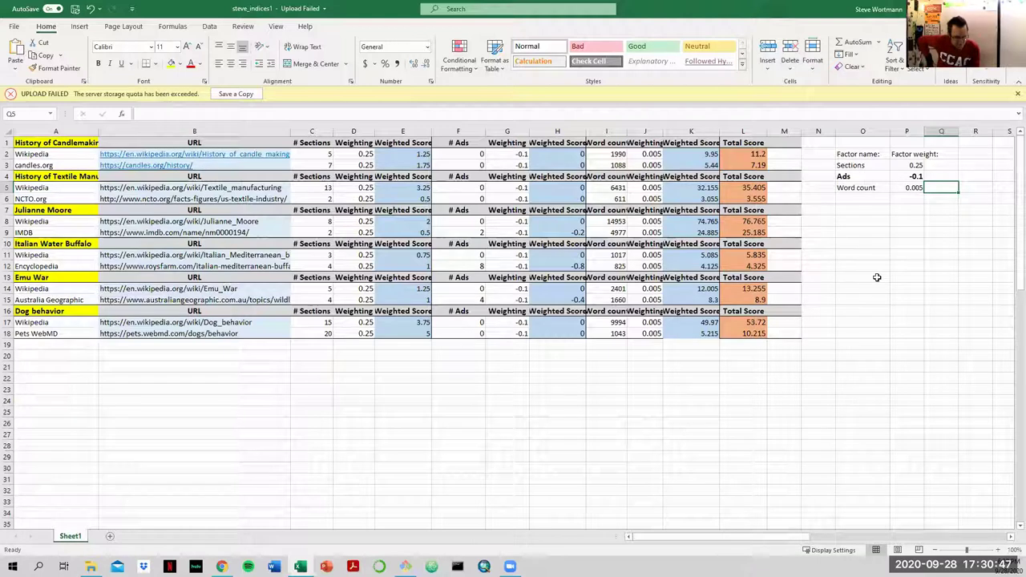
key("Left")
key("Up")
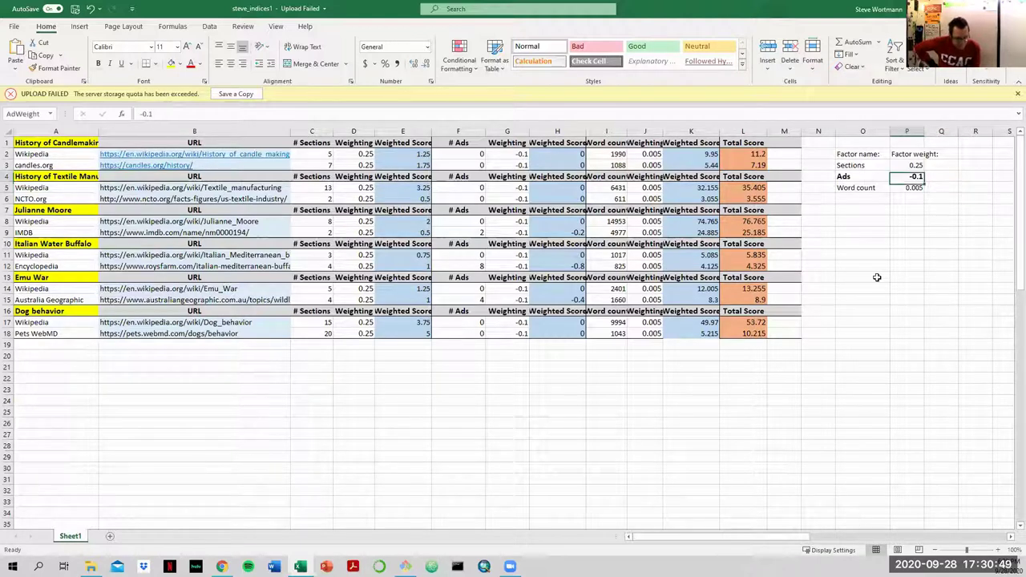
key("Up")
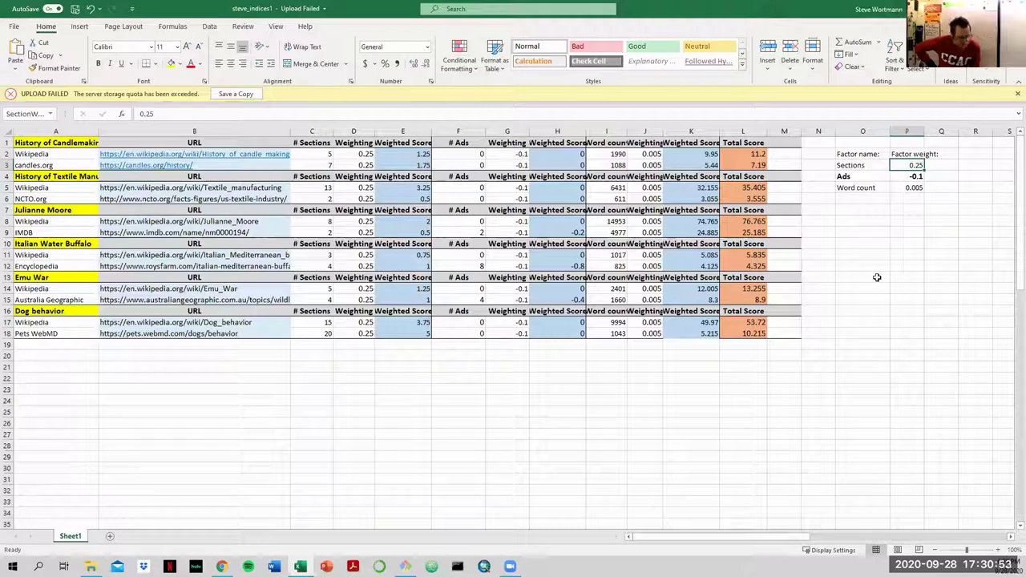
type(".5")
key("Right")
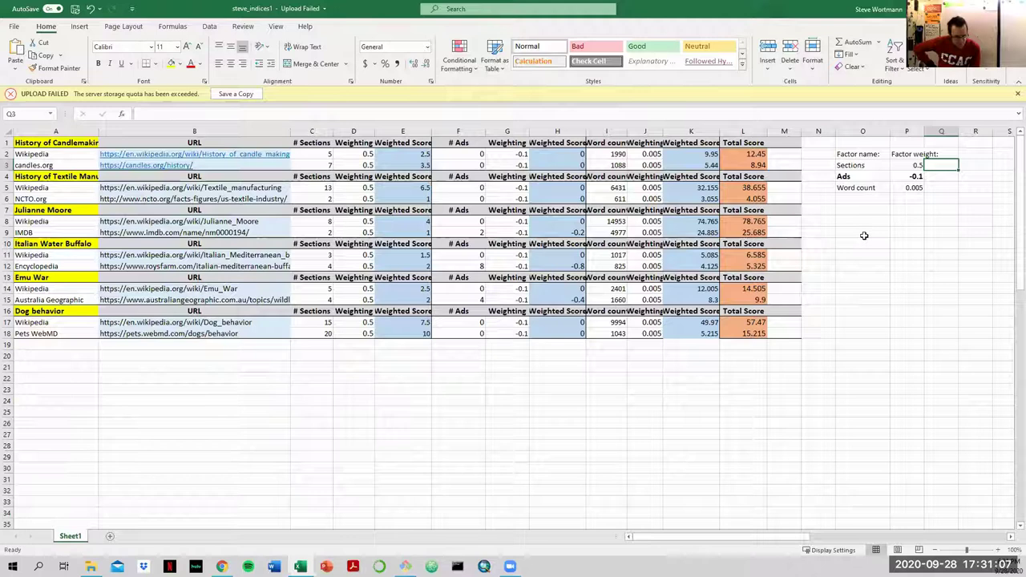
left_click(906, 188)
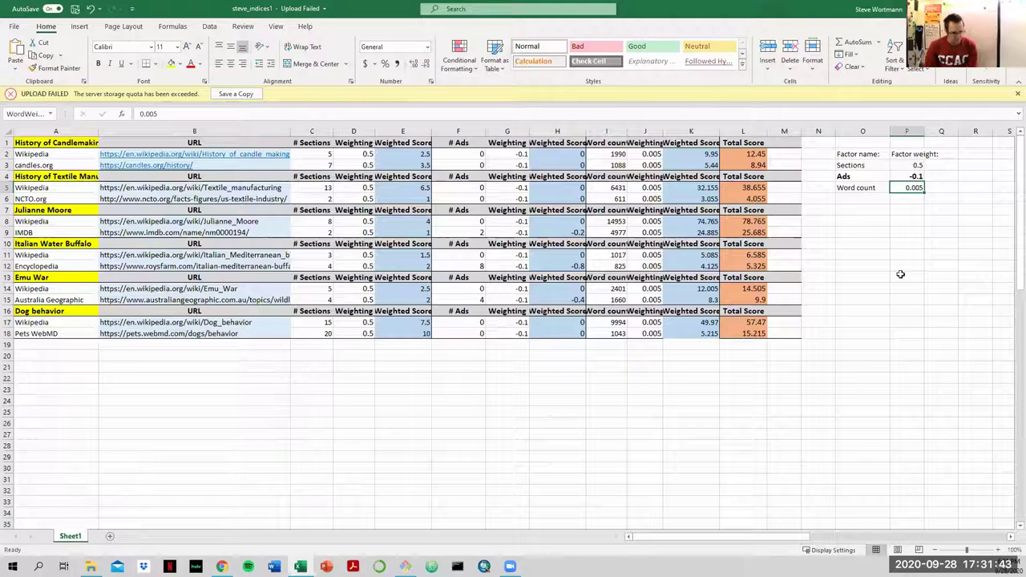
Widen column E slightly so Weighted Score fits, then go to empty cell L33.
left_click(901, 275)
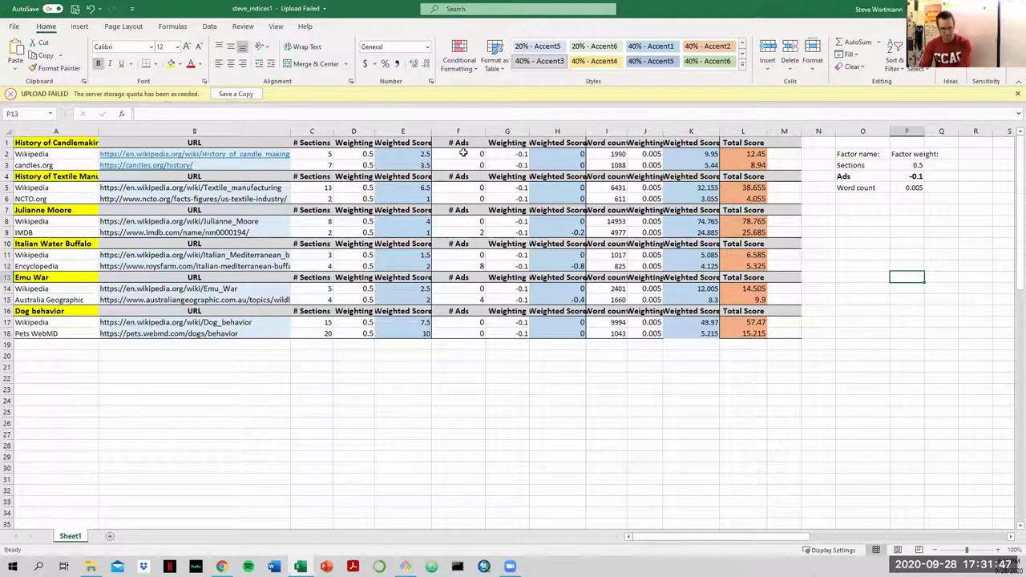
left_click_drag(430, 131, 437, 131)
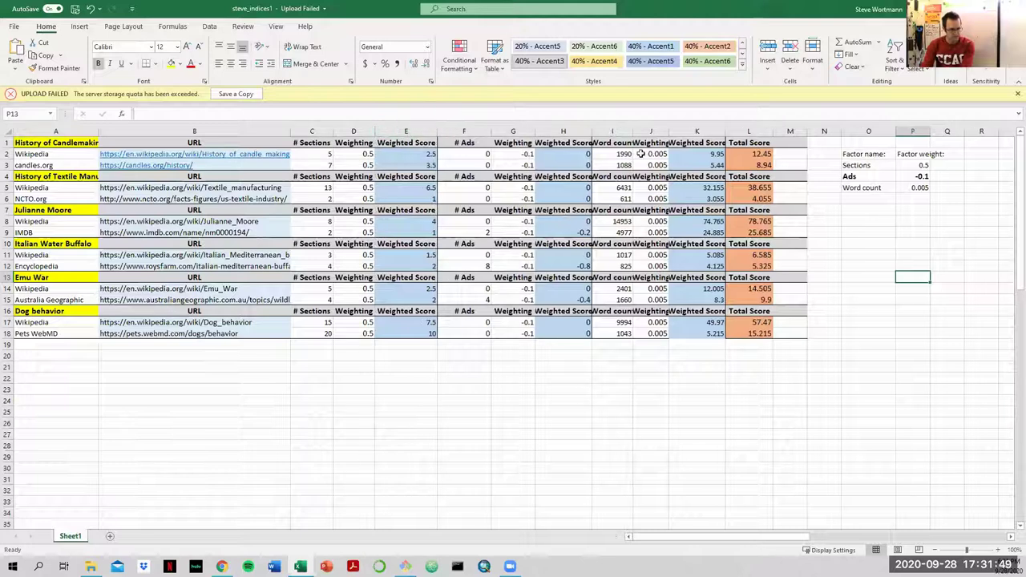
left_click(24, 116)
left_click(24, 113)
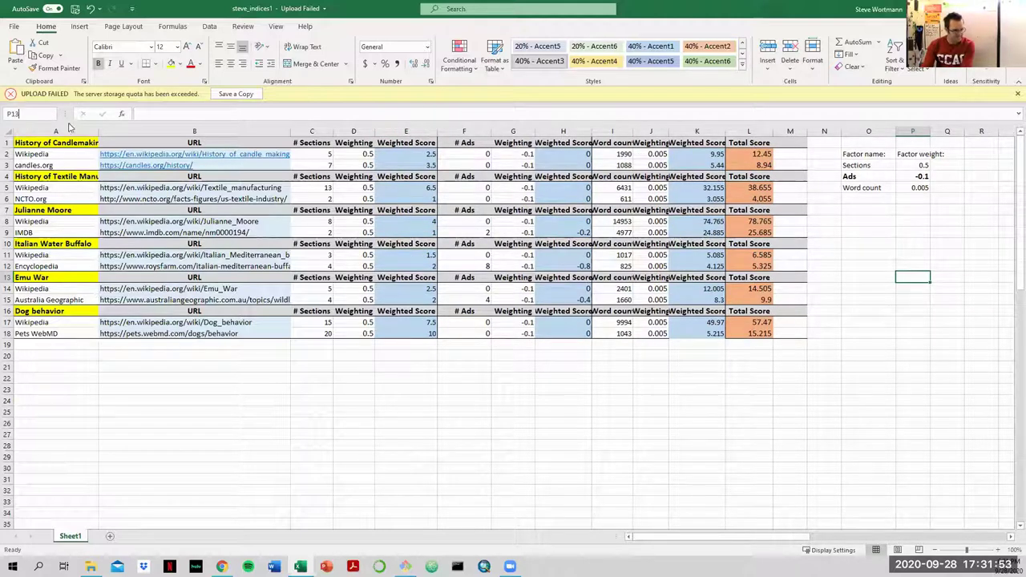
left_click(745, 498)
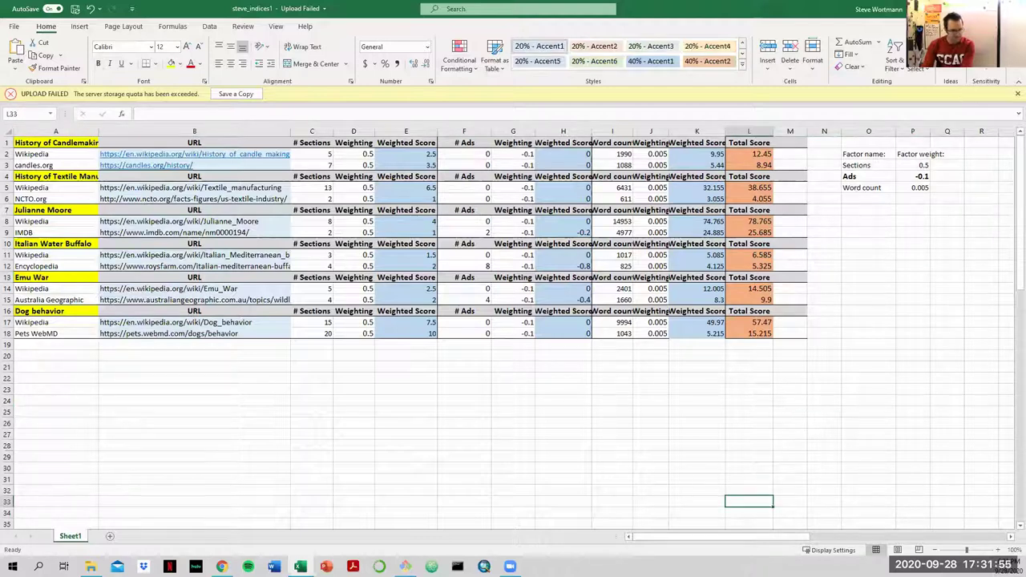
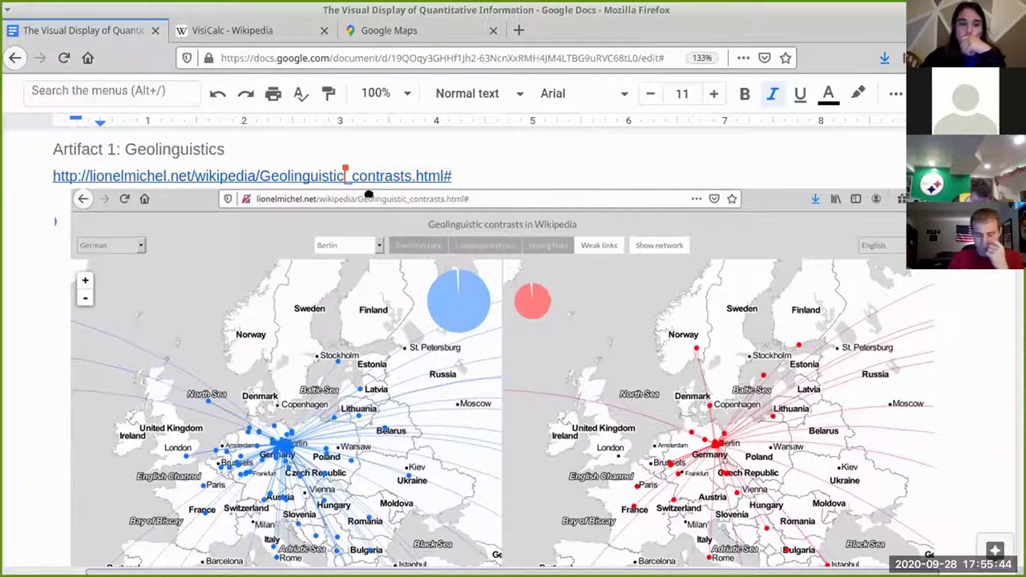
Check the Geolinguistics heading and preview its Geolinguistic contrasts link.
left_click(131, 151)
scroll(160, 177, "up", 3)
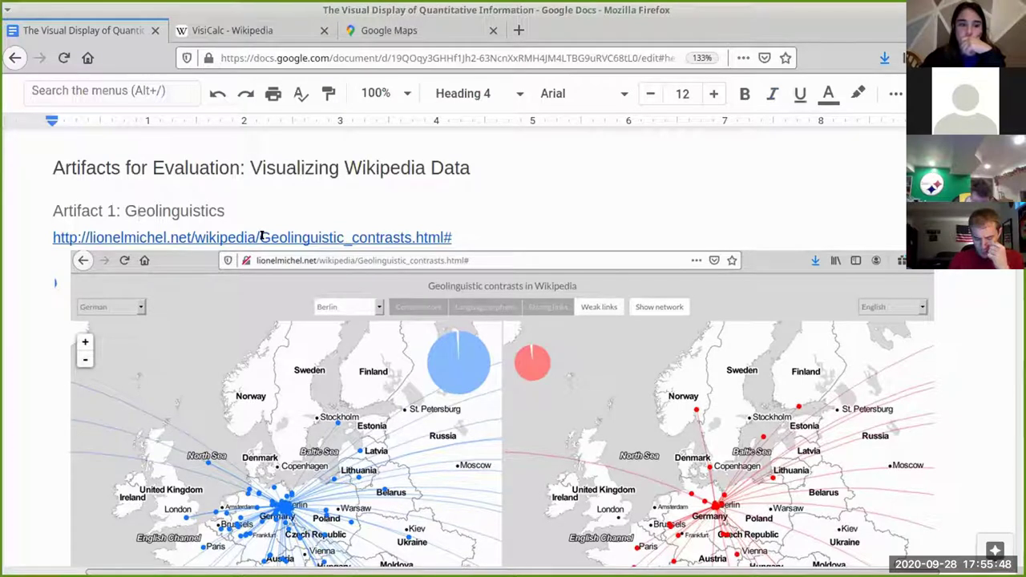
left_click(262, 234)
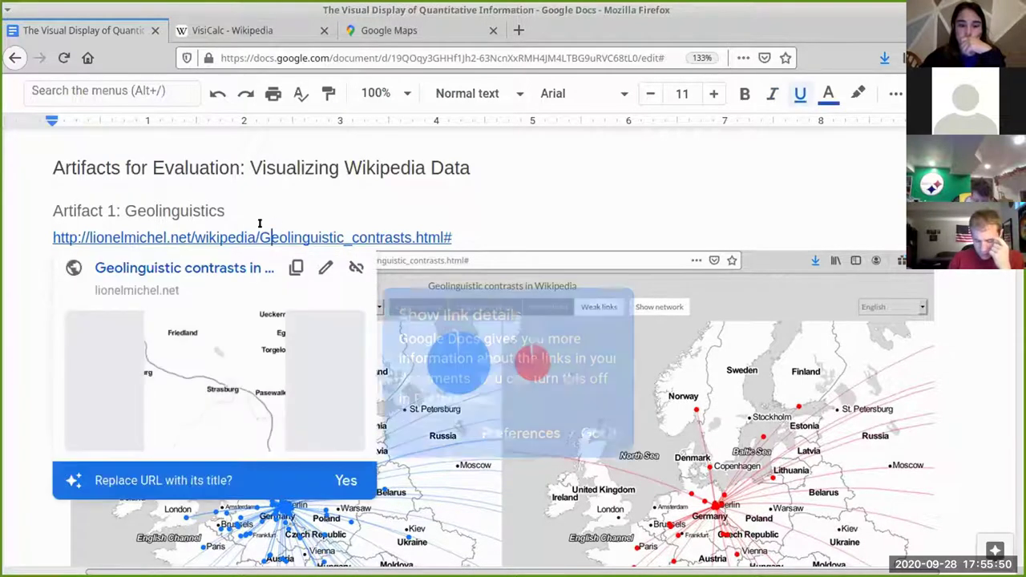
left_click(382, 203)
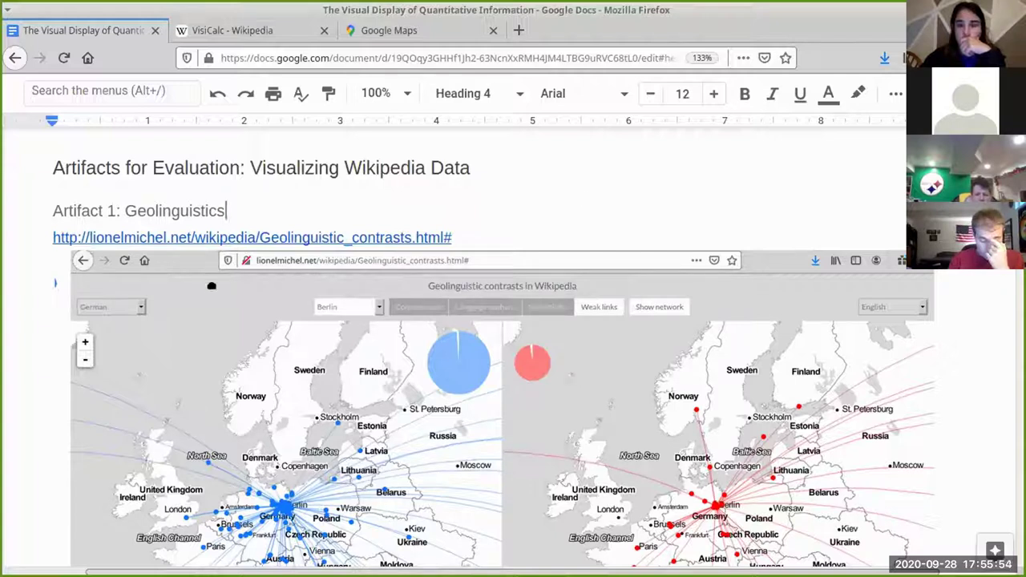
Shrink the Miles Davis Wikipedia-mentions chart image to a smaller size.
scroll(177, 365, "down", 1)
scroll(177, 368, "down", 8)
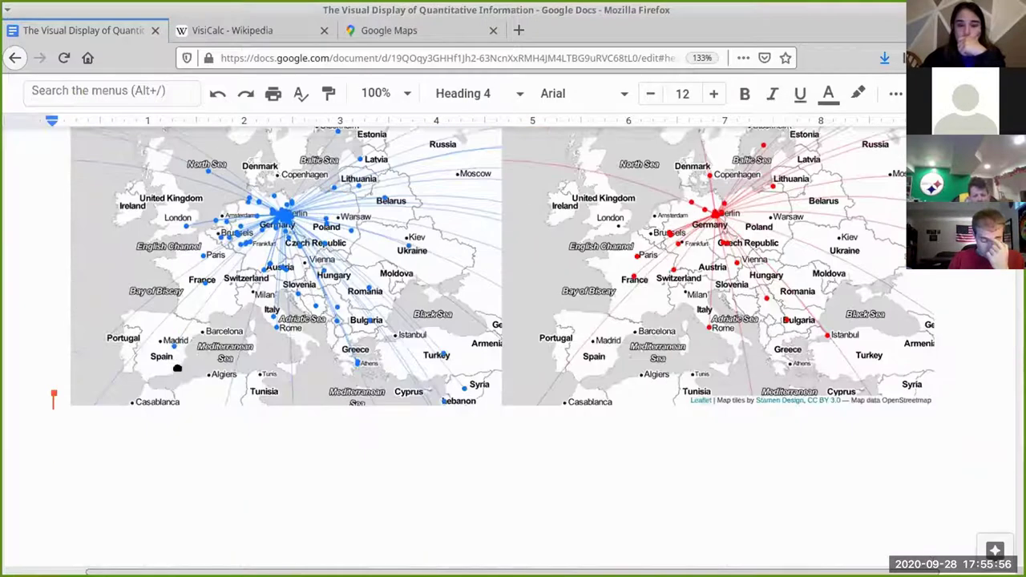
scroll(453, 344, "down", 1)
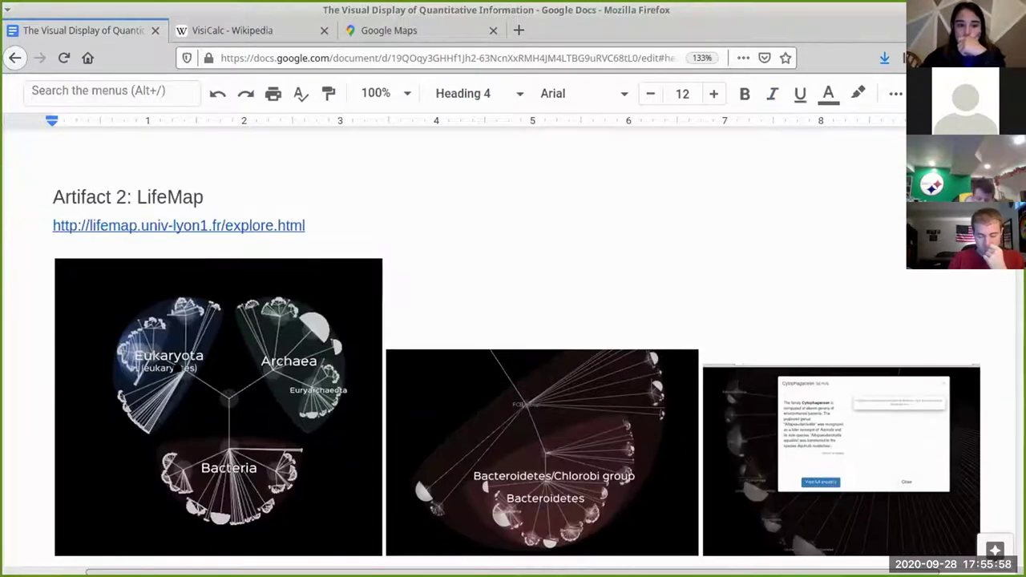
scroll(179, 367, "down", 3)
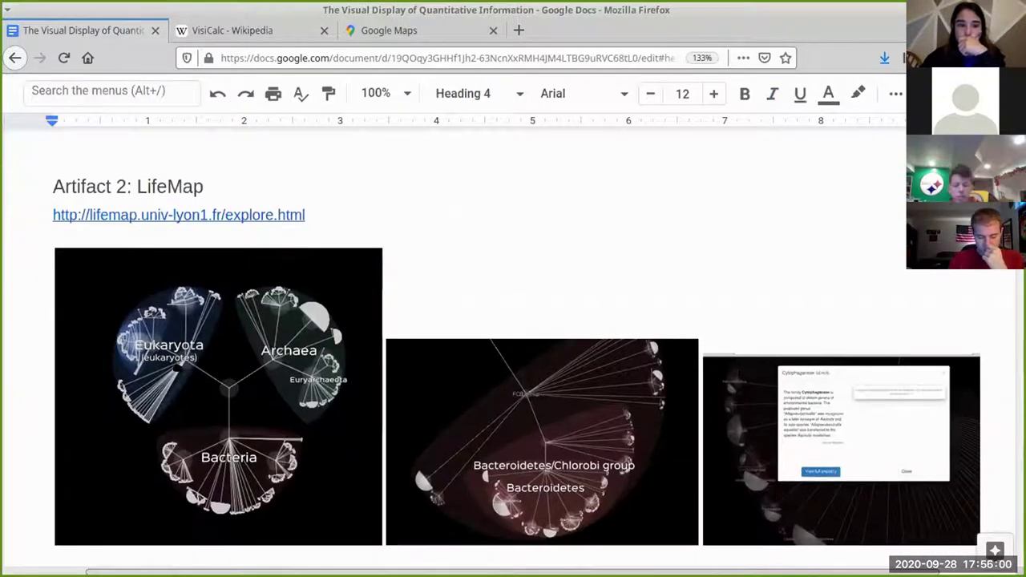
scroll(179, 367, "up", 1)
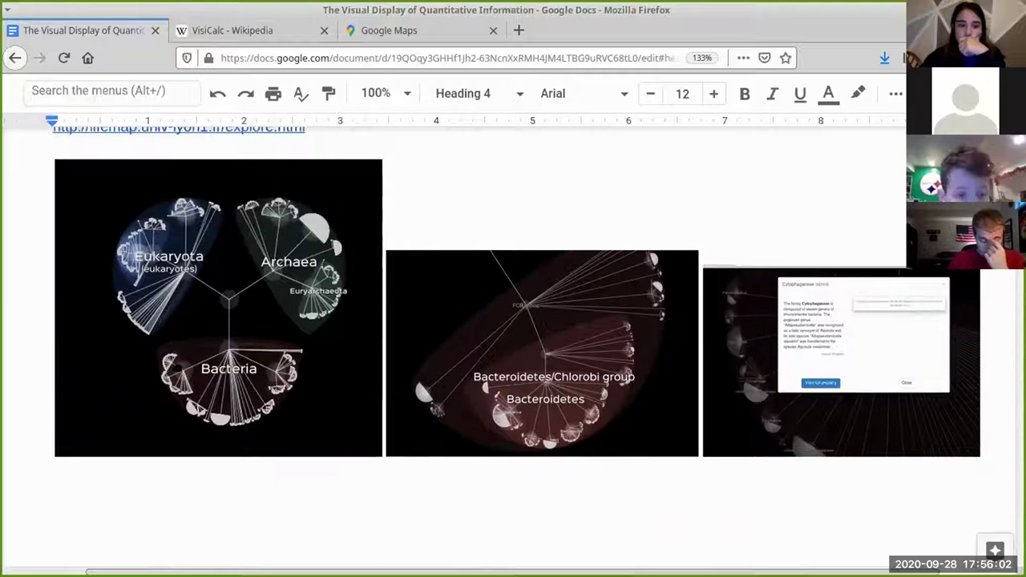
scroll(178, 367, "down", 1)
scroll(178, 368, "down", 5)
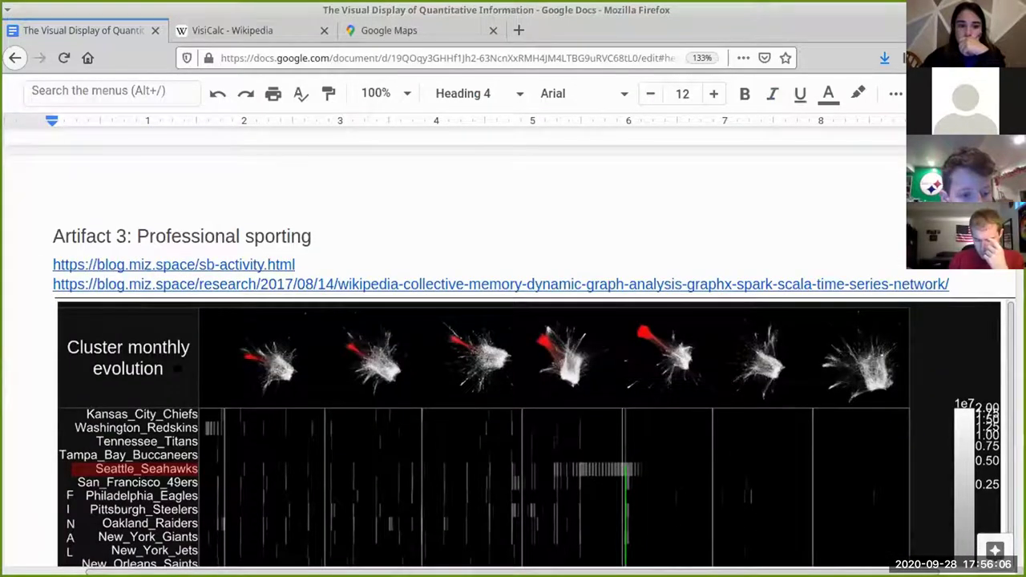
scroll(178, 368, "down", 10)
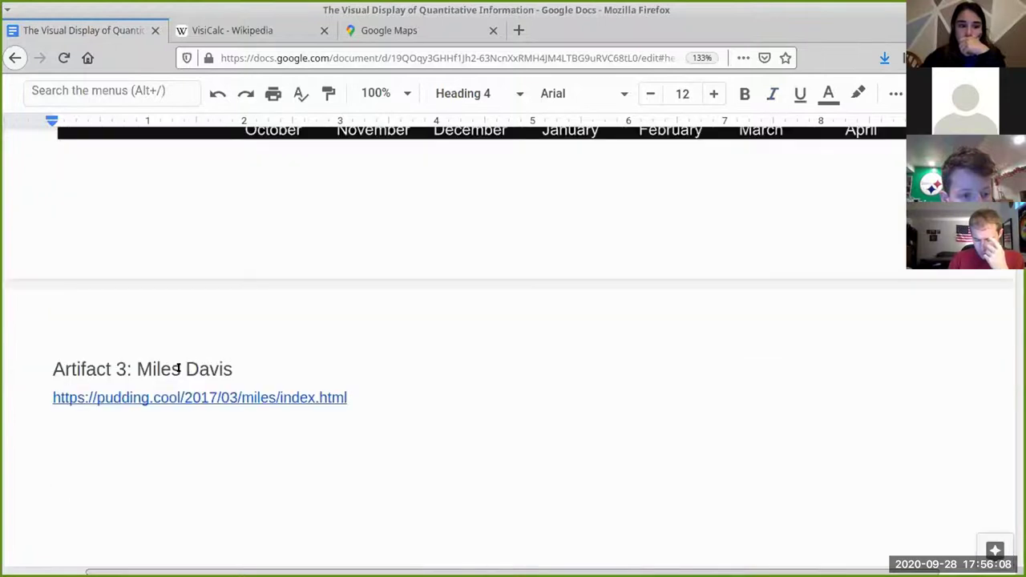
scroll(430, 403, "down", 8)
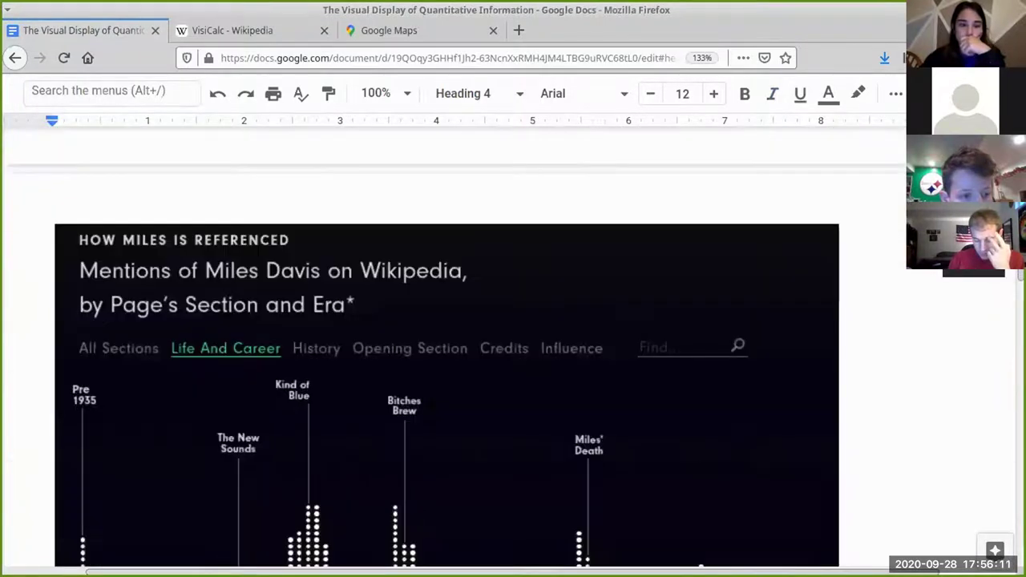
left_click(834, 234)
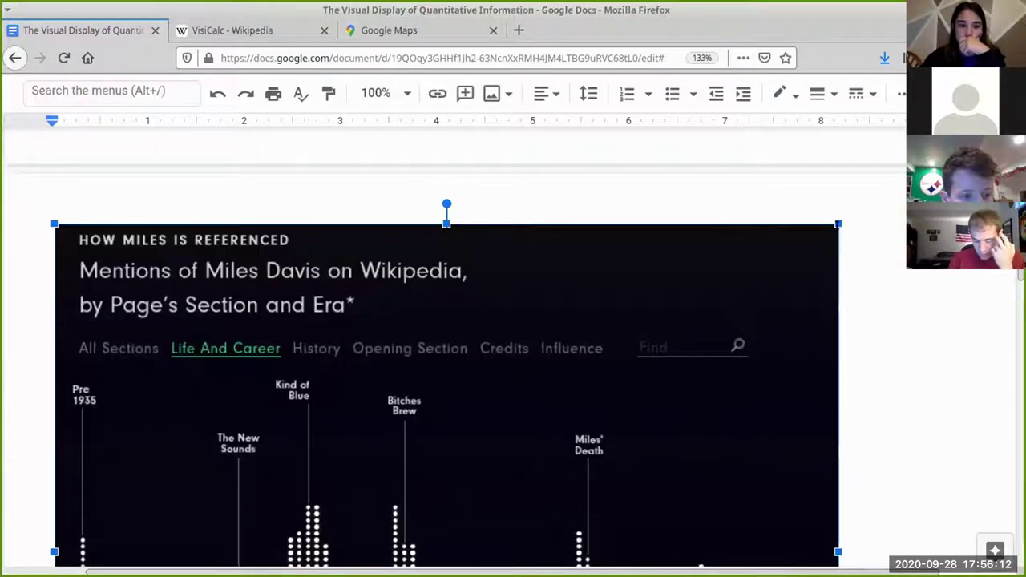
left_click_drag(837, 224, 720, 312)
Scroll down to the student ranking table.
scroll(720, 312, "up", 6)
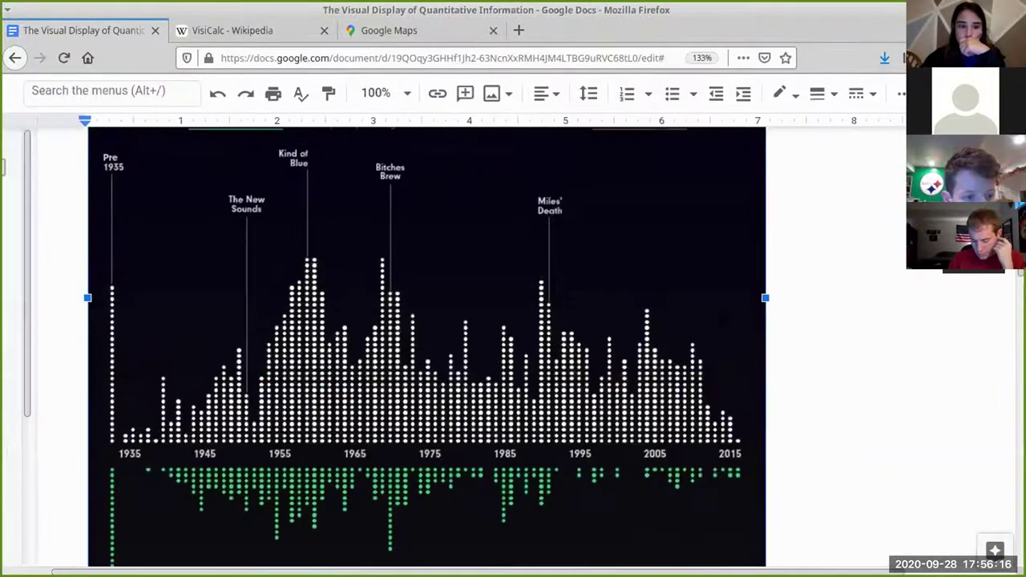
scroll(719, 319, "down", 2)
scroll(719, 319, "down", 5)
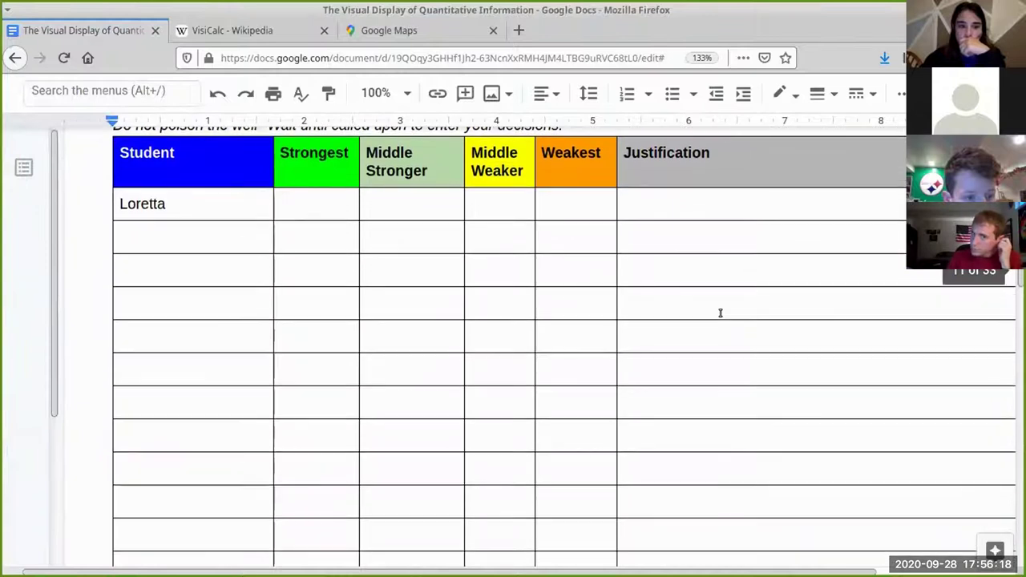
scroll(71, 177, "right", 1)
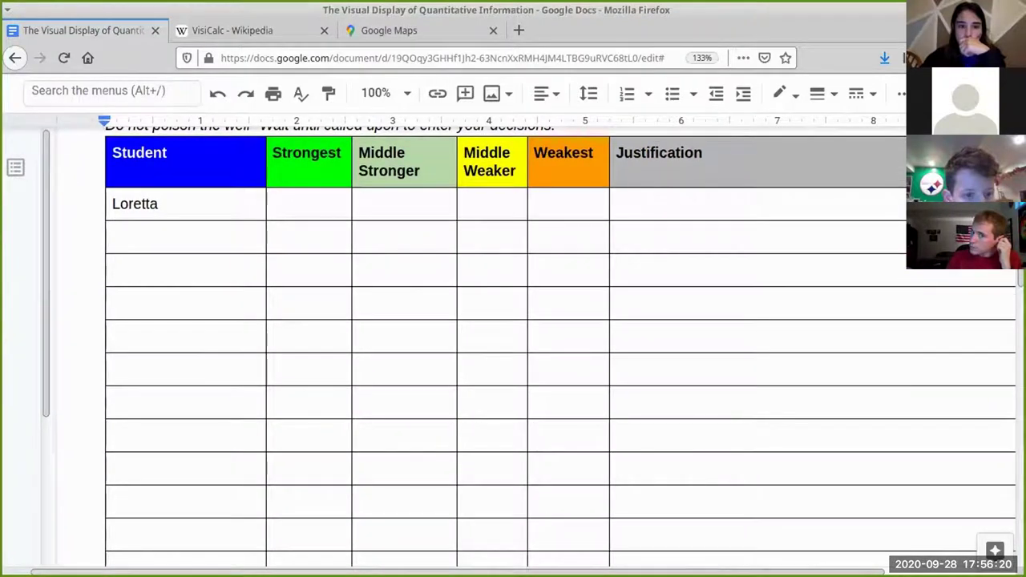
key("alt+Tab")
key("alt+Tab")
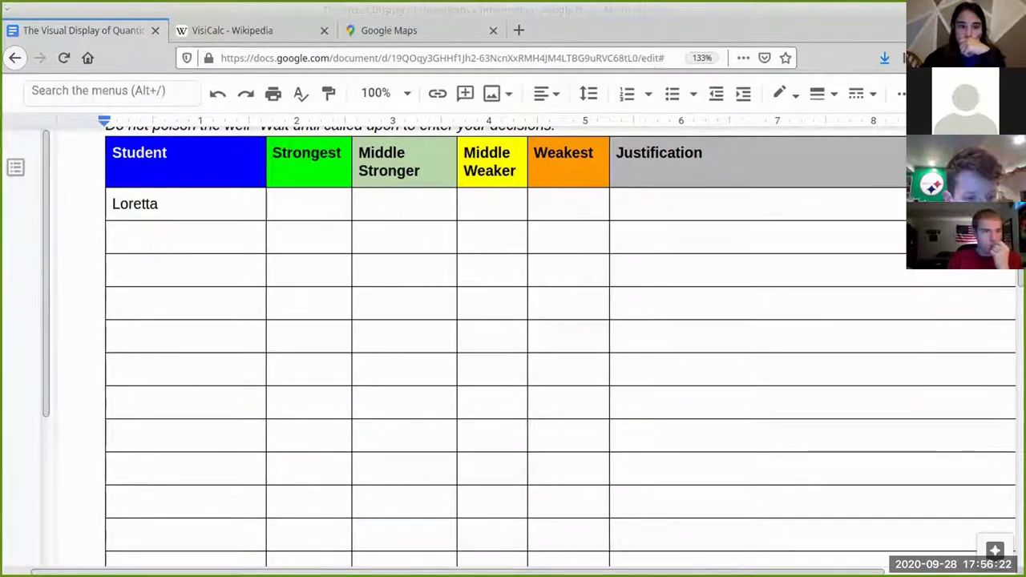
key("alt+Tab")
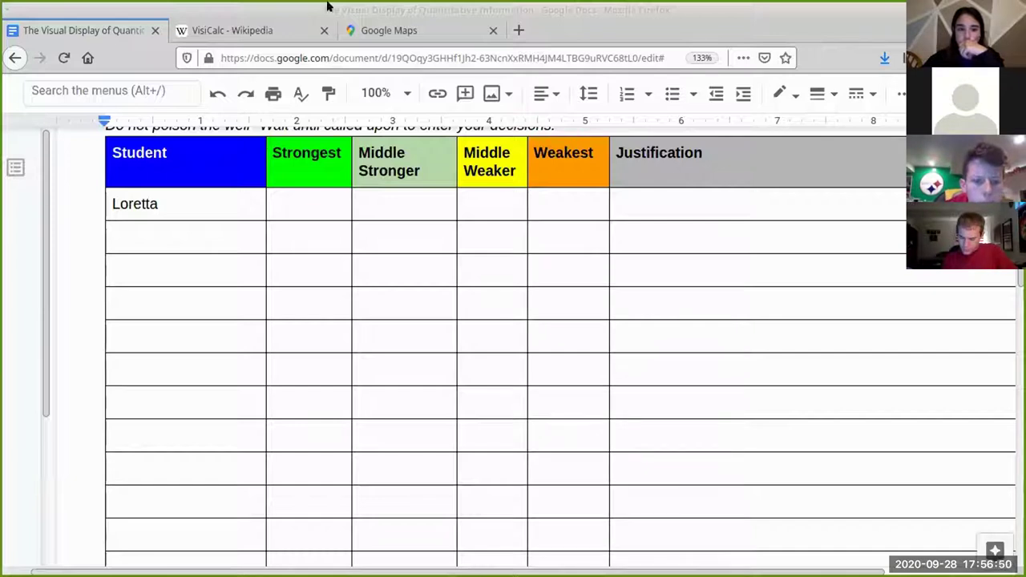
Enter the next six student names down the Student column, one per row.
left_click(193, 228)
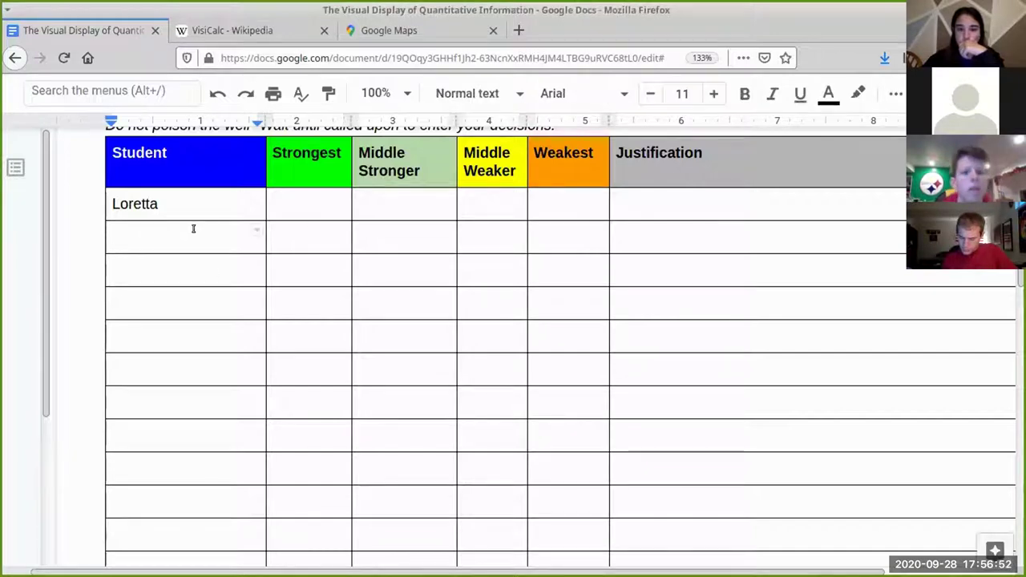
type("Brandyn")
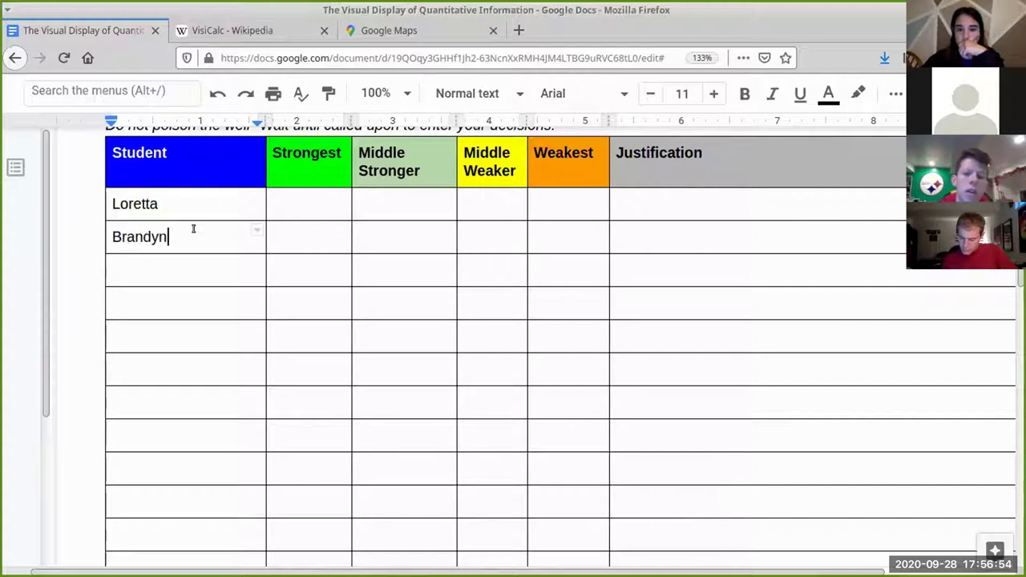
key("Down")
type("Chelsea")
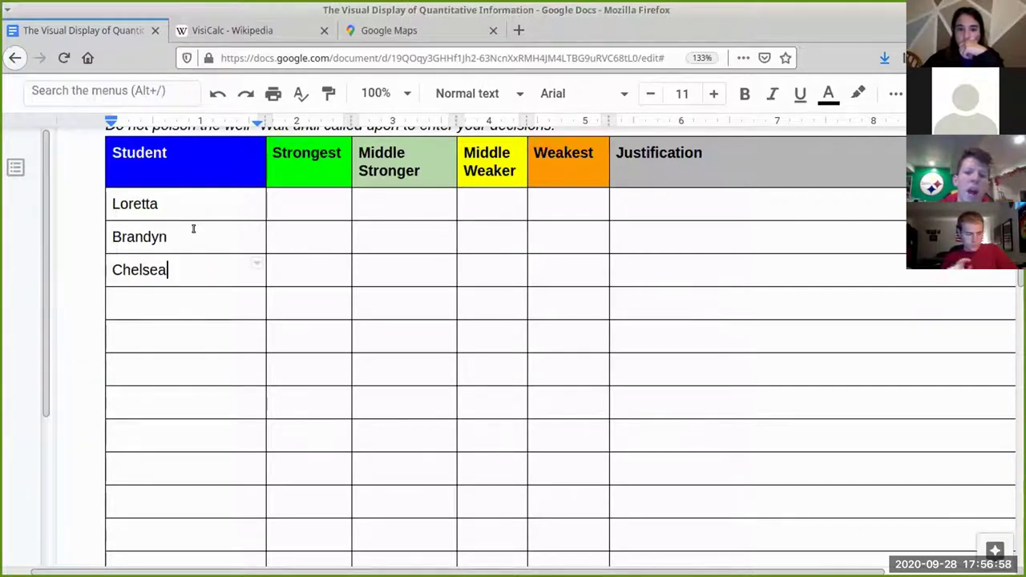
key("Down")
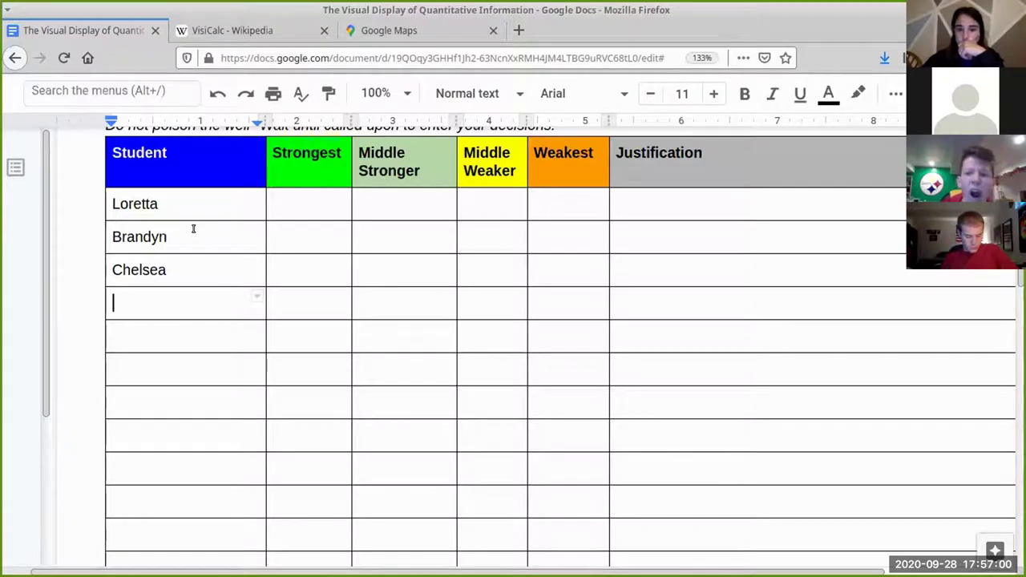
type("Drew")
key("Down")
type("Eric W")
key("Down")
type("George")
key("Down")
type("Jo")
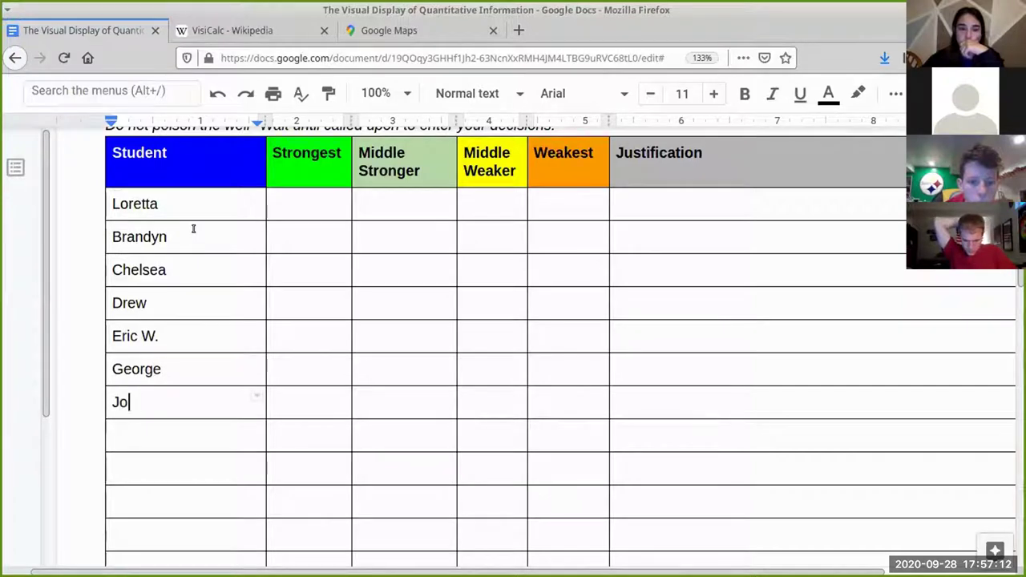
type("anne")
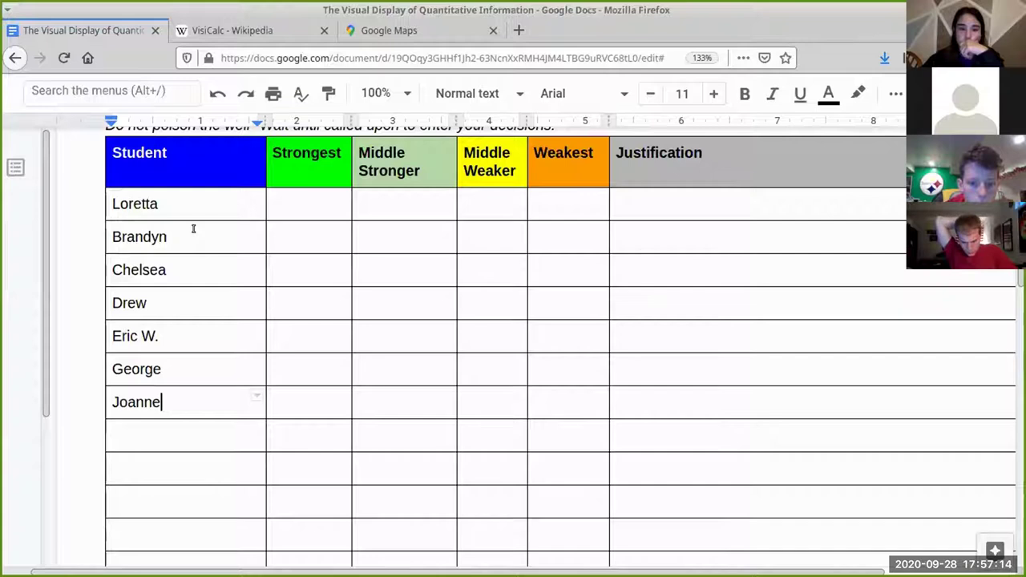
type("kayl")
key("BackSpace")
key("BackSpace")
key("BackSpace")
Enter the remaining five student names to complete the class roster.
key("Down")
type("Kayla")
key("Down")
type("Paula")
key("Down")
type("R")
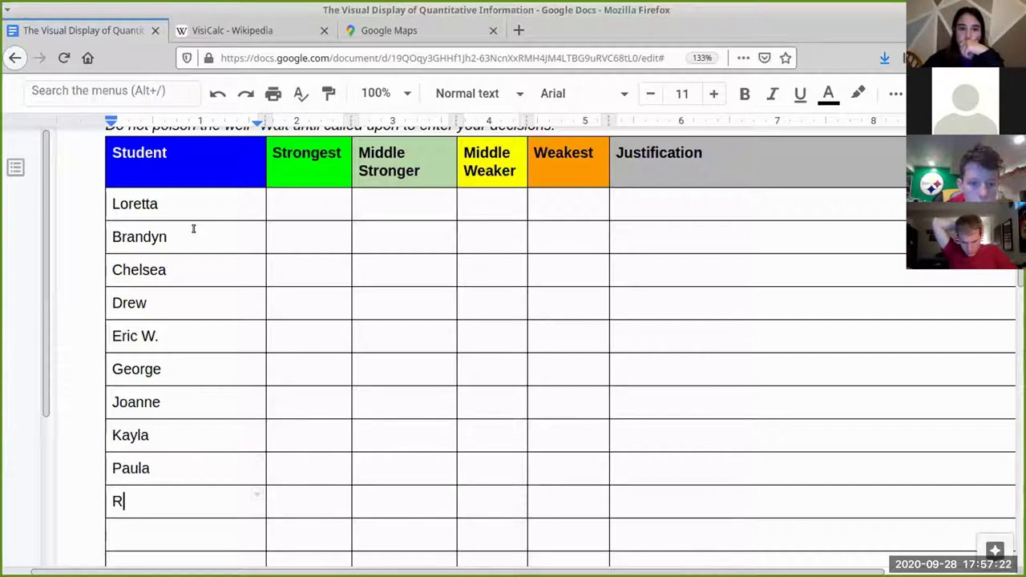
type("achel R")
key("Down")
type("Steve")
key("Down")
type("Zach")
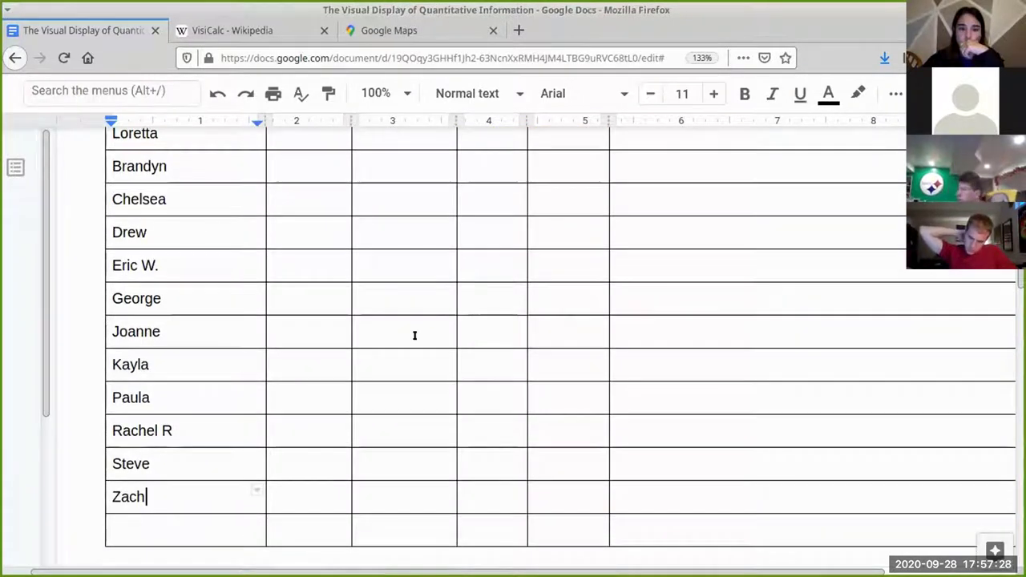
Place the caret in the first student's ranking cells.
scroll(414, 335, "up", 3)
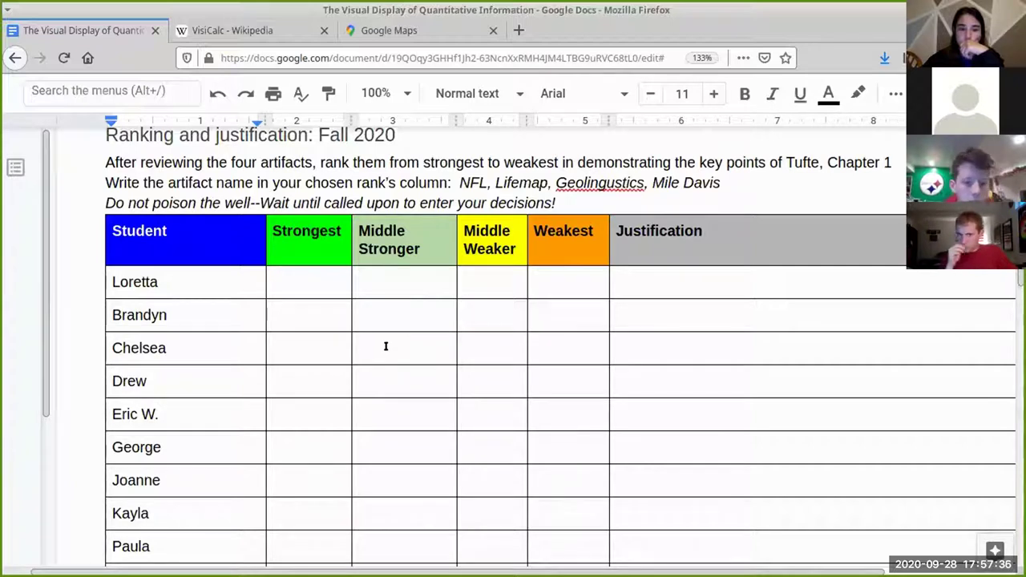
double_click(321, 275)
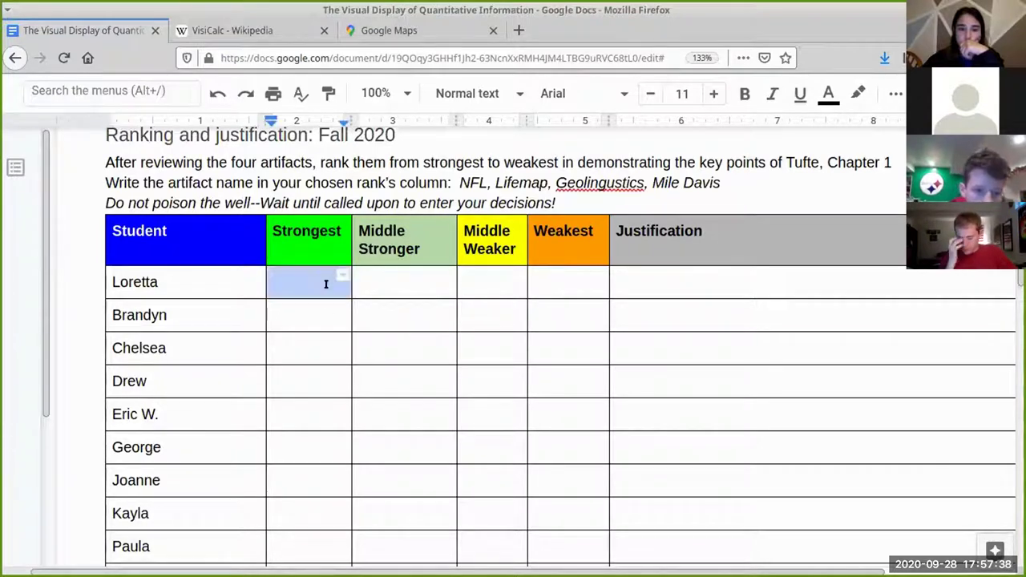
left_click(405, 278)
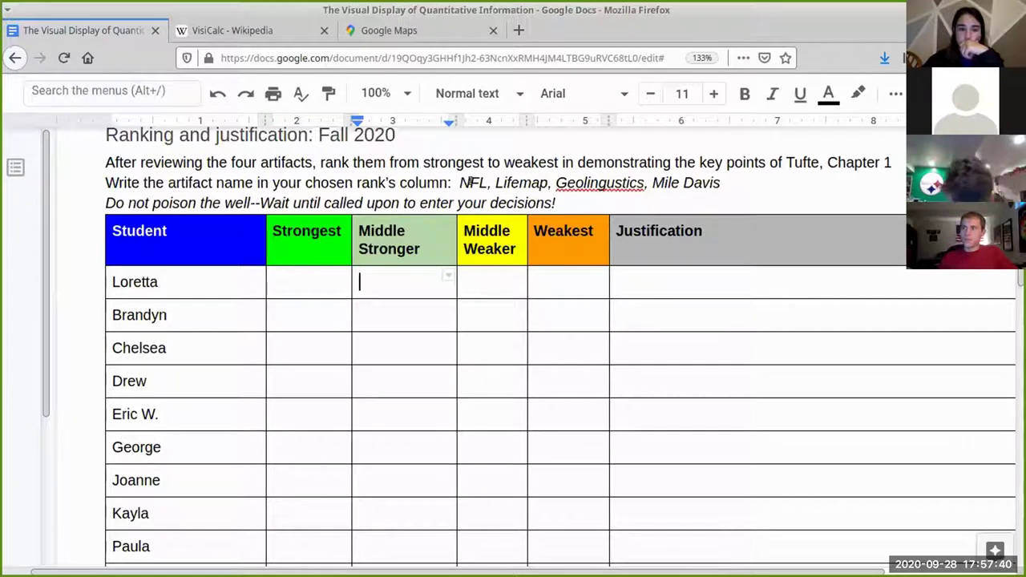
Type a test entry 'GeoLingsstic' in the first student's Middle Stronger cell.
scroll(472, 176, "right", 2)
left_click(478, 183)
left_click(531, 183)
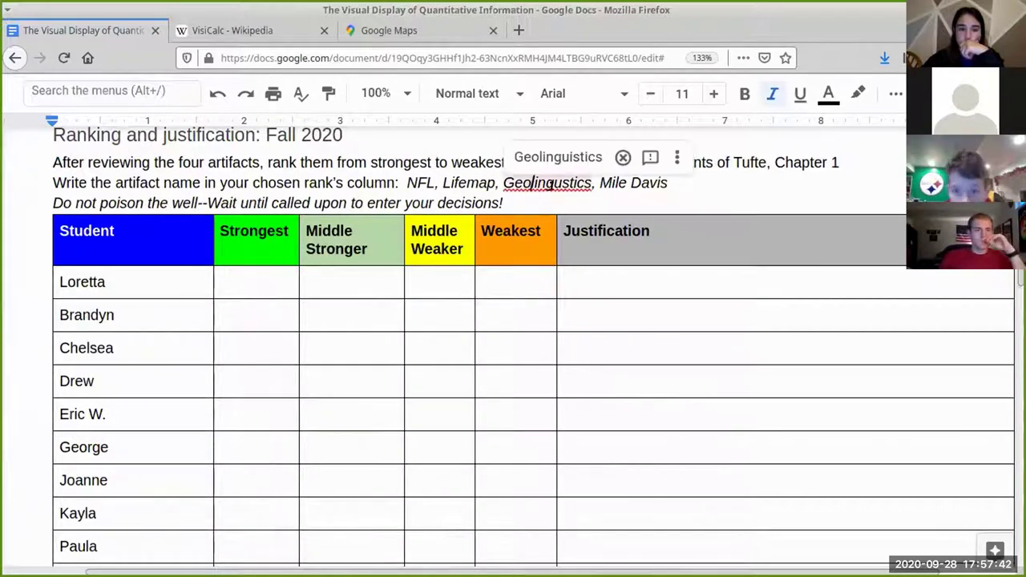
left_click(367, 283)
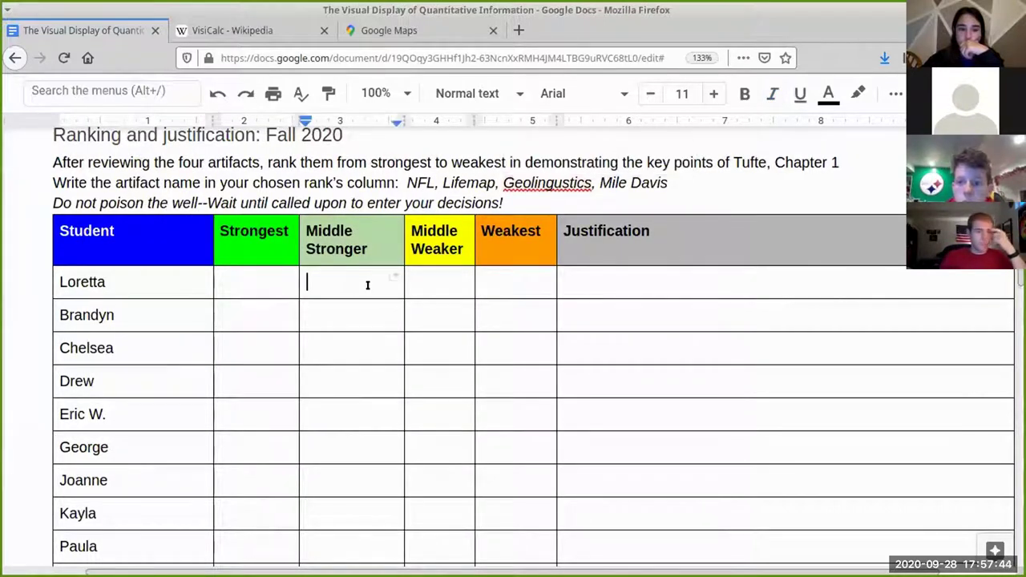
type("Ge")
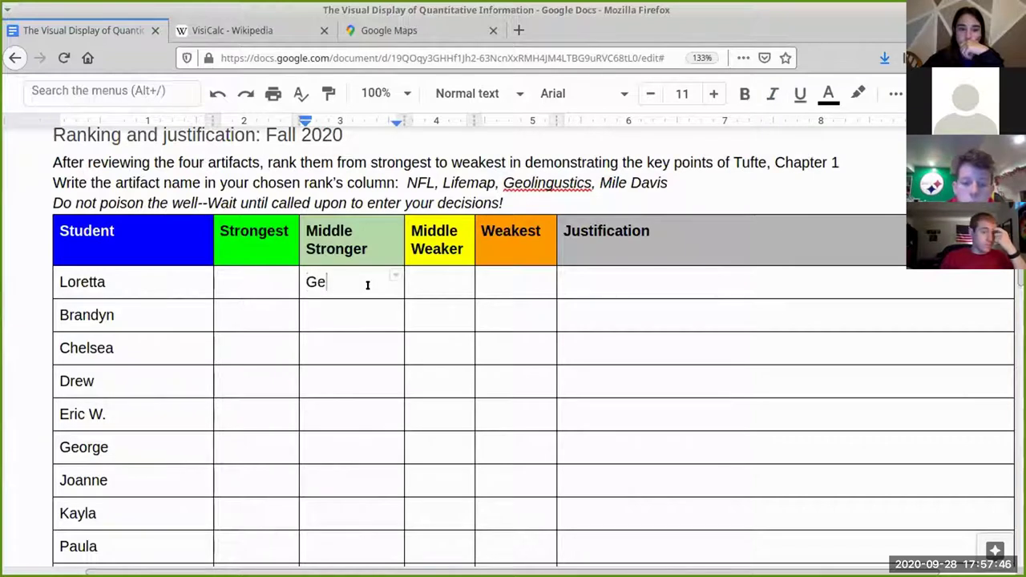
type("oLings")
type("stic")
Reduce the font of the Strongest–Weakest ranking columns to 8 point.
left_click_drag(288, 275, 515, 465)
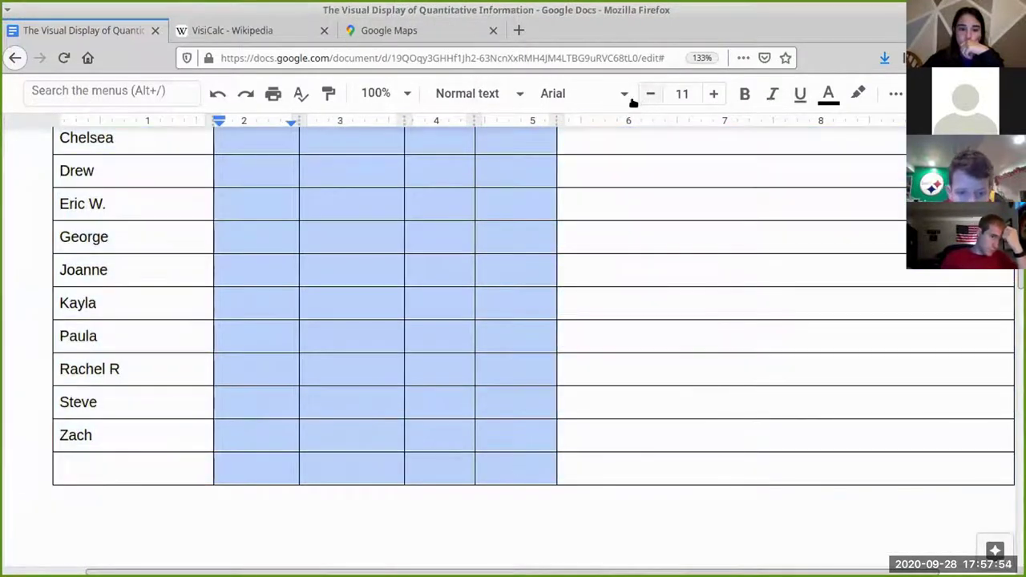
left_click(645, 94)
left_click(646, 93)
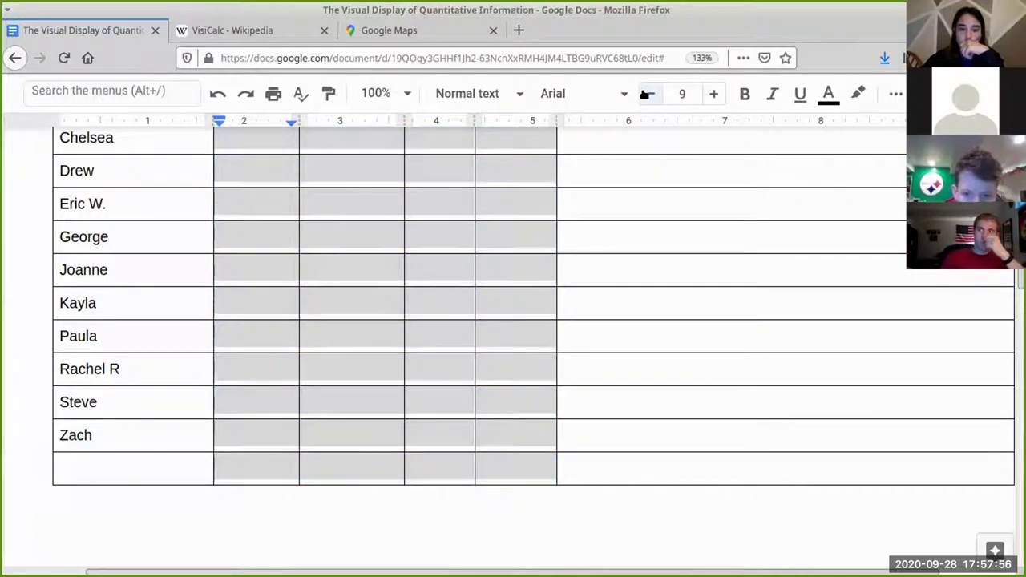
left_click(646, 94)
left_click(630, 225)
Erase the test entry from the first row's ranking cell.
scroll(624, 241, "up", 5)
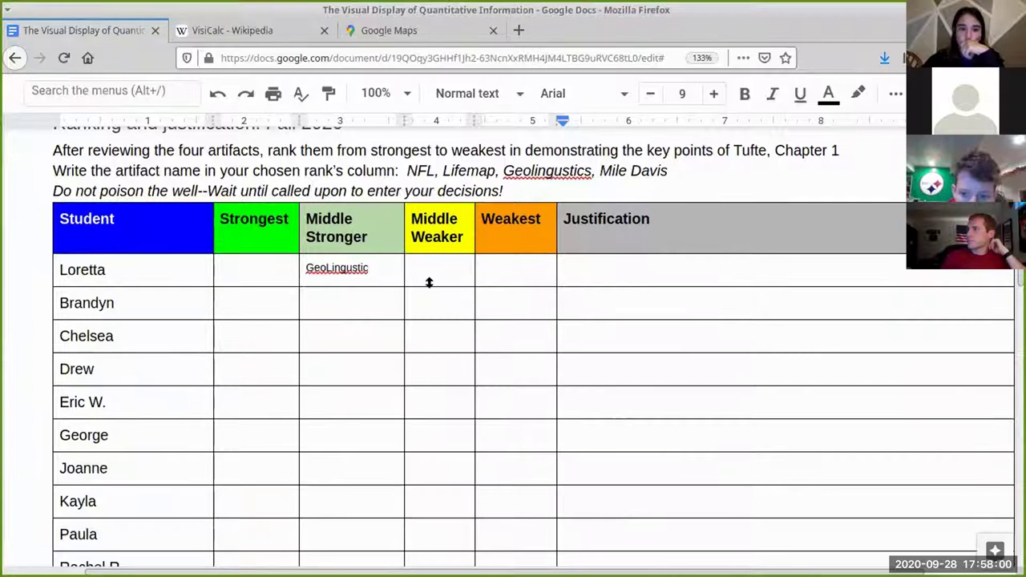
left_click(377, 267)
key("BackSpace")
key("BackSpace")
key("BackSpace")
key("BackSpace")
key("BackSpace")
key("BackSpace")
key("BackSpace")
key("BackSpace")
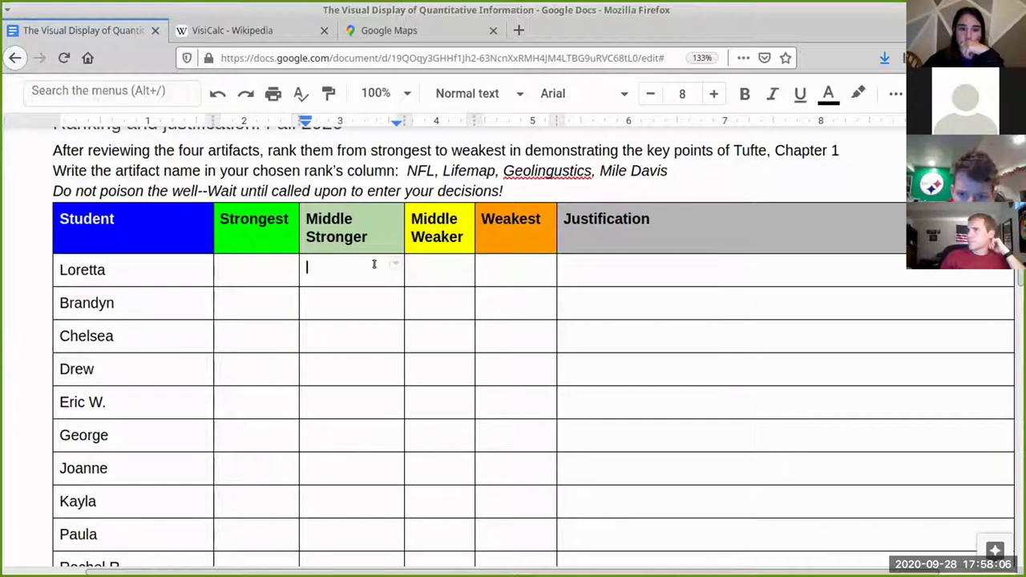
left_click(240, 267)
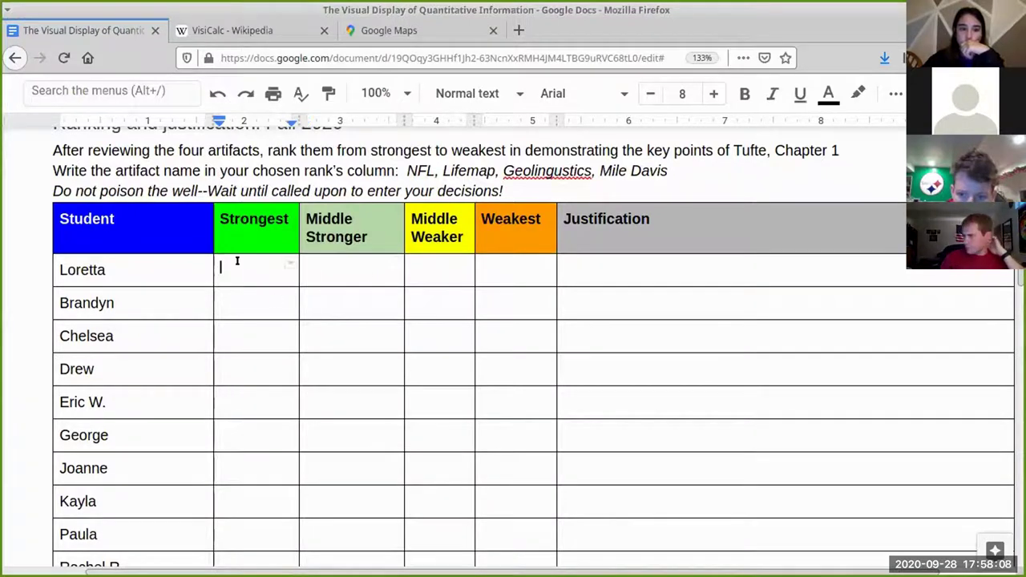
left_click(500, 265)
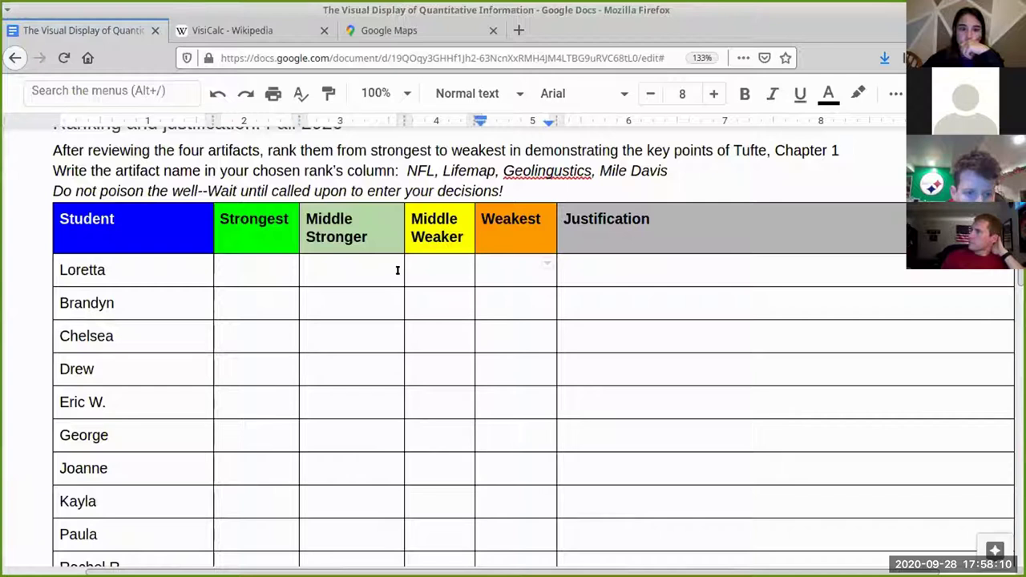
left_click(281, 270)
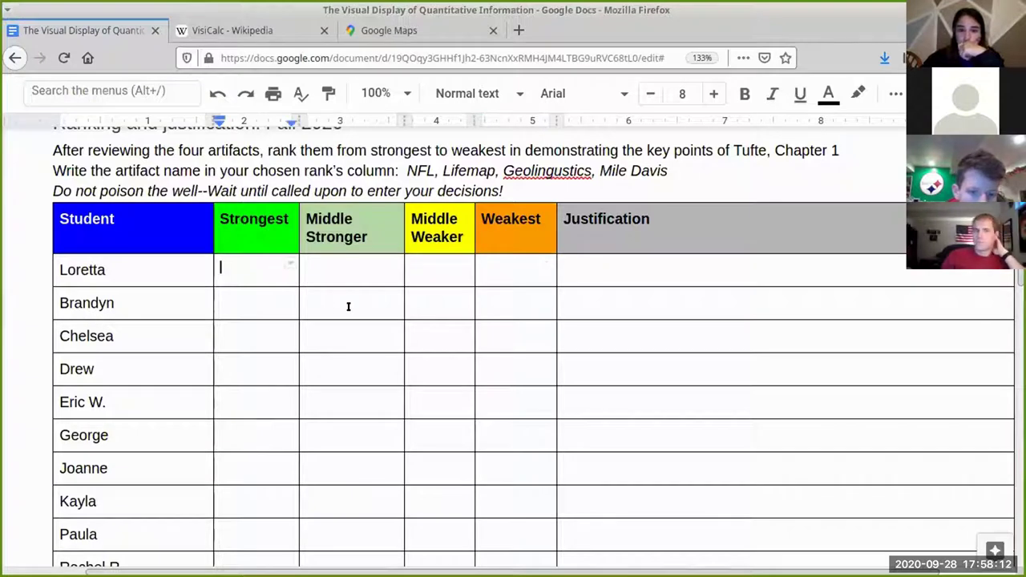
left_click(352, 260)
left_click(421, 274)
left_click(509, 264)
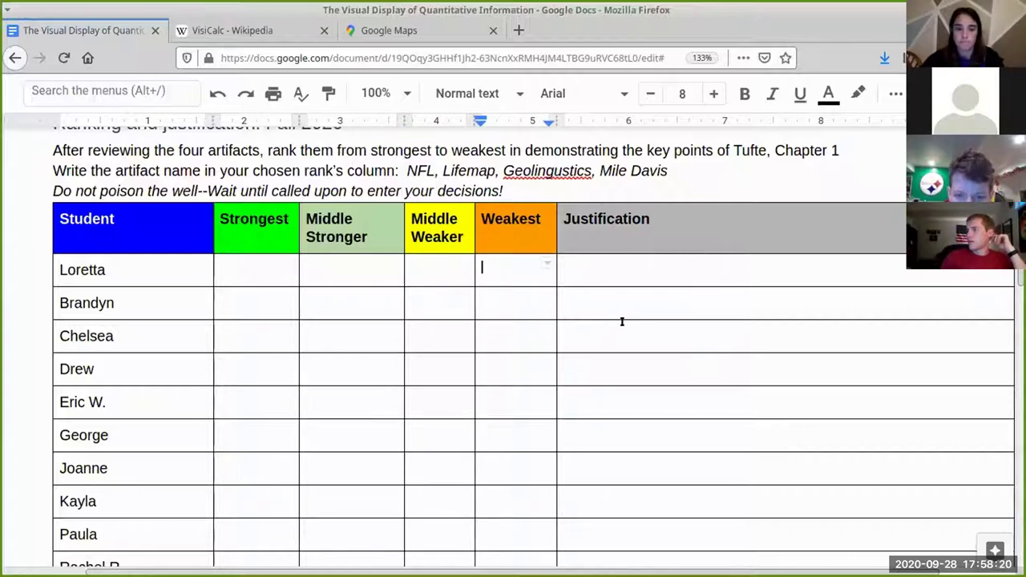
scroll(622, 321, "up", 5)
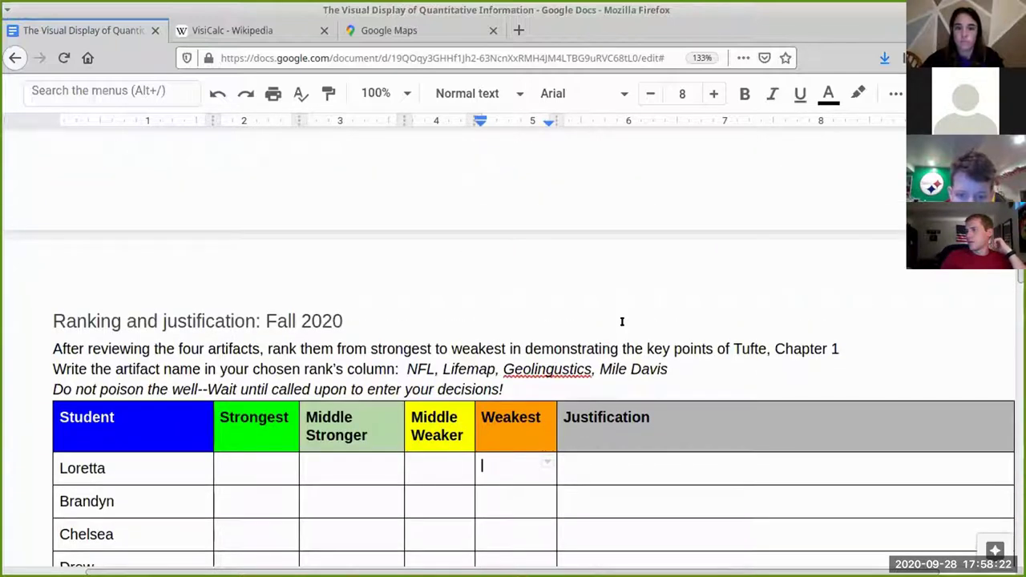
scroll(622, 322, "down", 5)
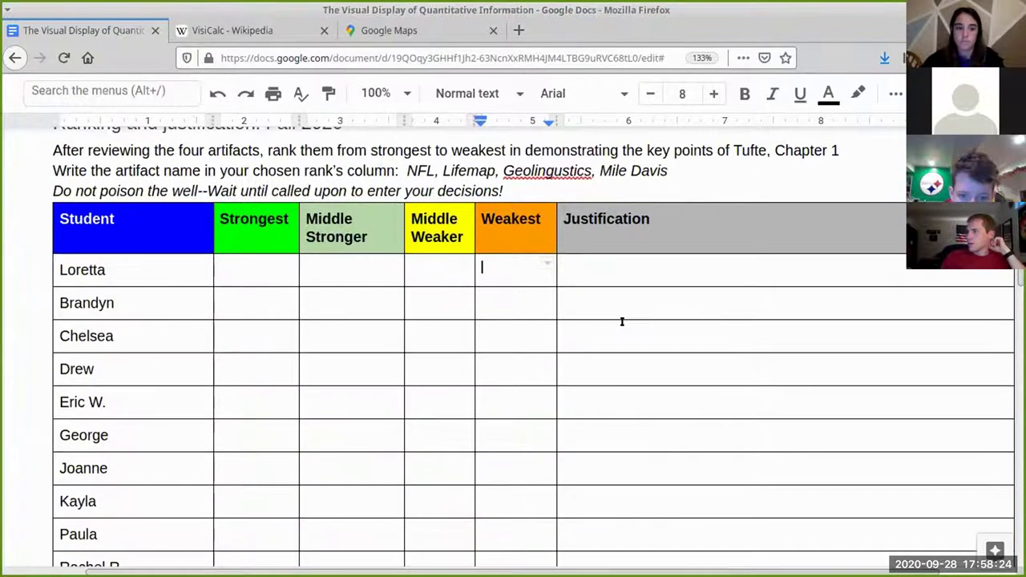
left_click(575, 255)
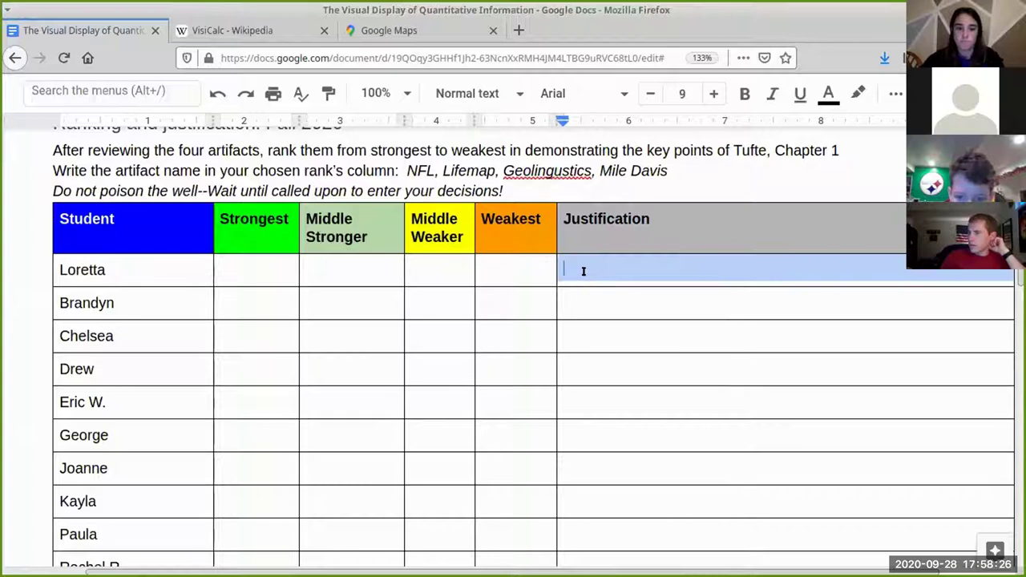
left_click(584, 271)
Scroll up past the Artifact 3 sports chart to the Artifact 2: LifeMap section.
scroll(213, 398, "up", 15)
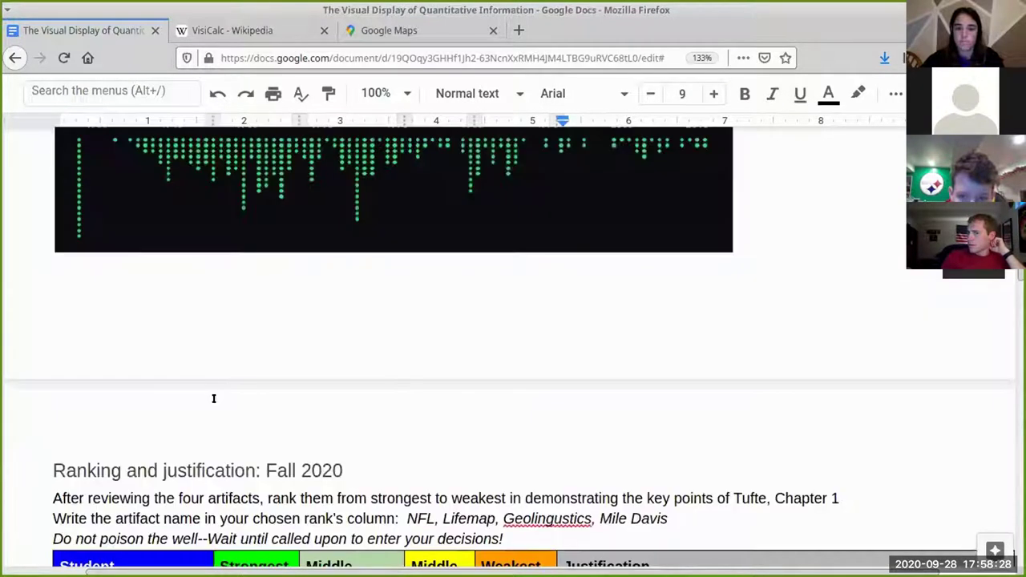
scroll(481, 345, "up", 8)
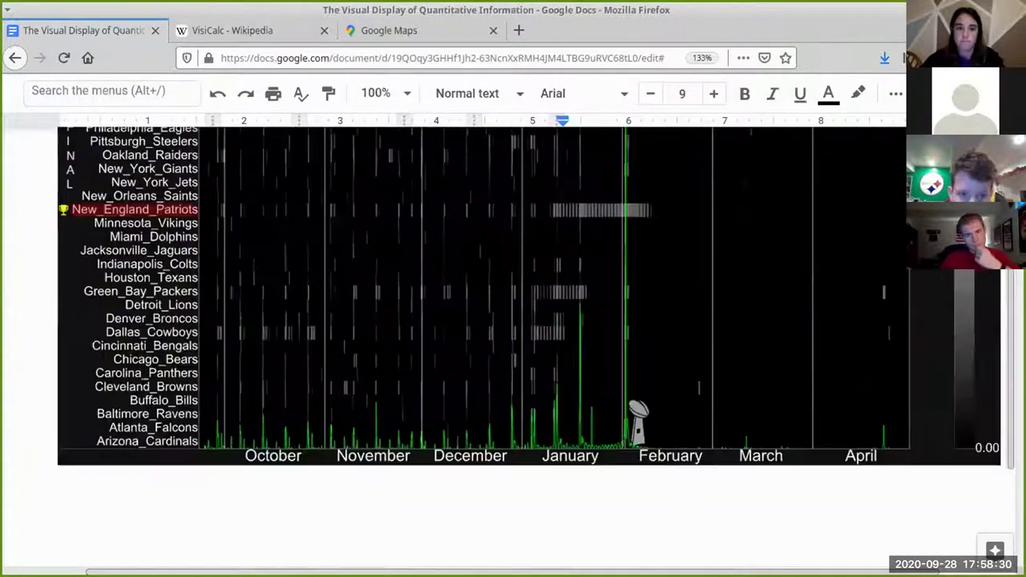
scroll(481, 345, "down", 3)
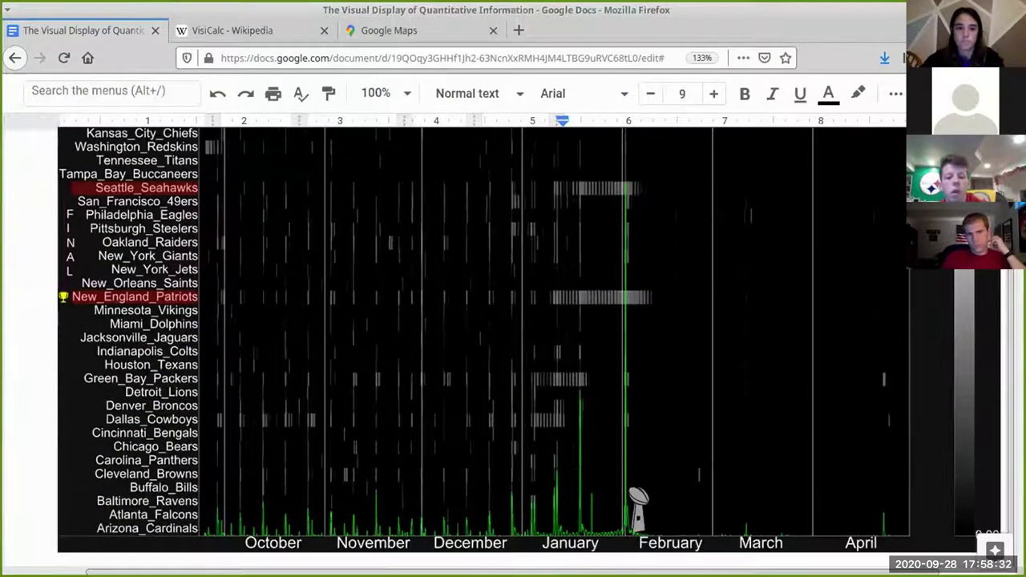
scroll(481, 345, "up", 2)
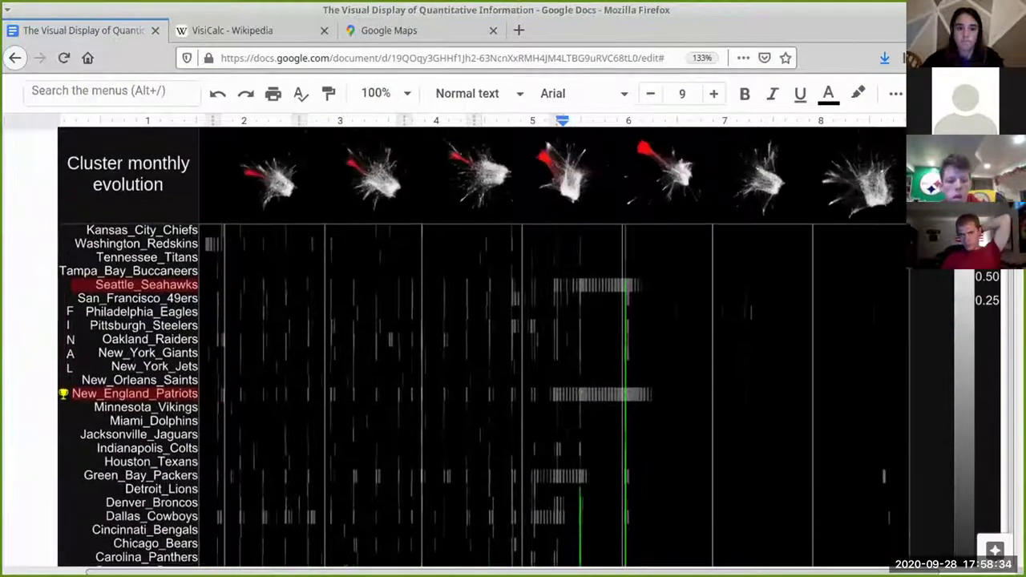
scroll(481, 345, "down", 3)
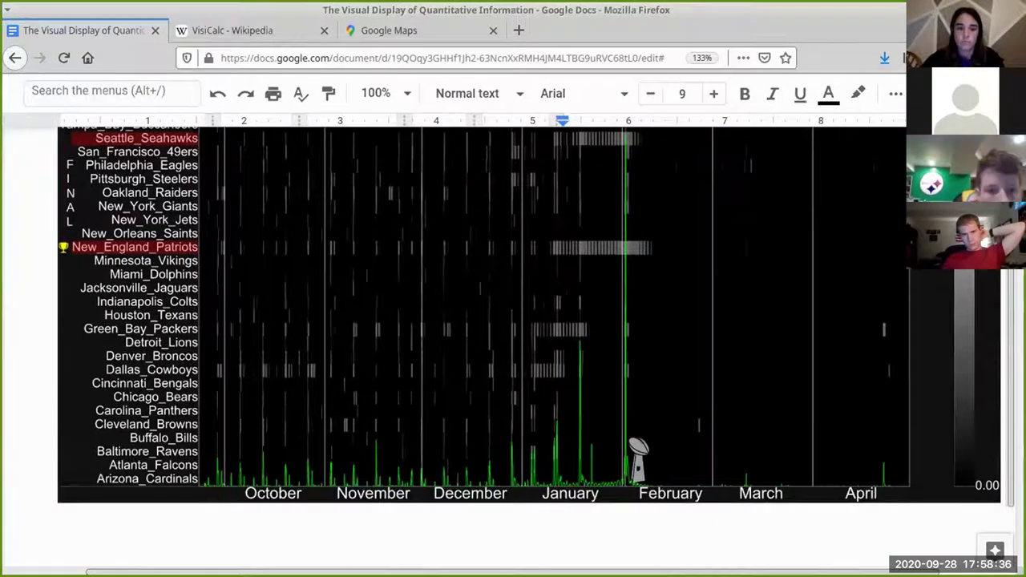
scroll(481, 344, "up", 1)
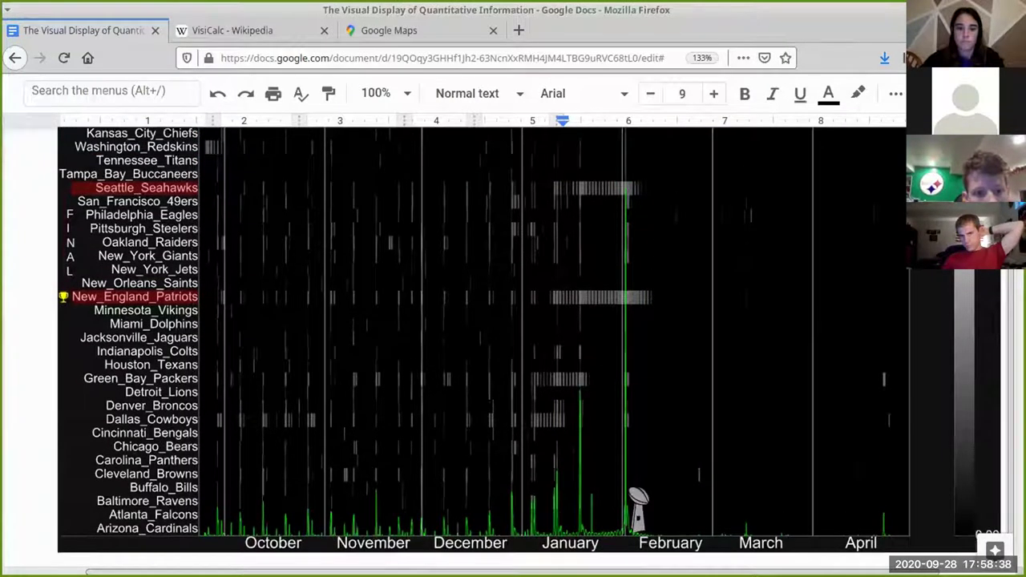
scroll(220, 200, "up", 4)
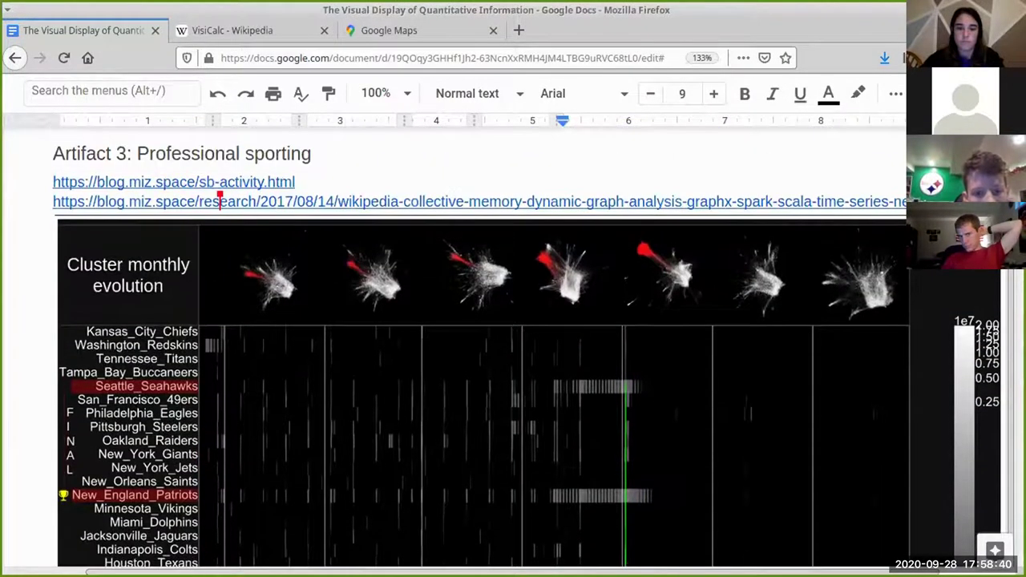
scroll(220, 200, "down", 4)
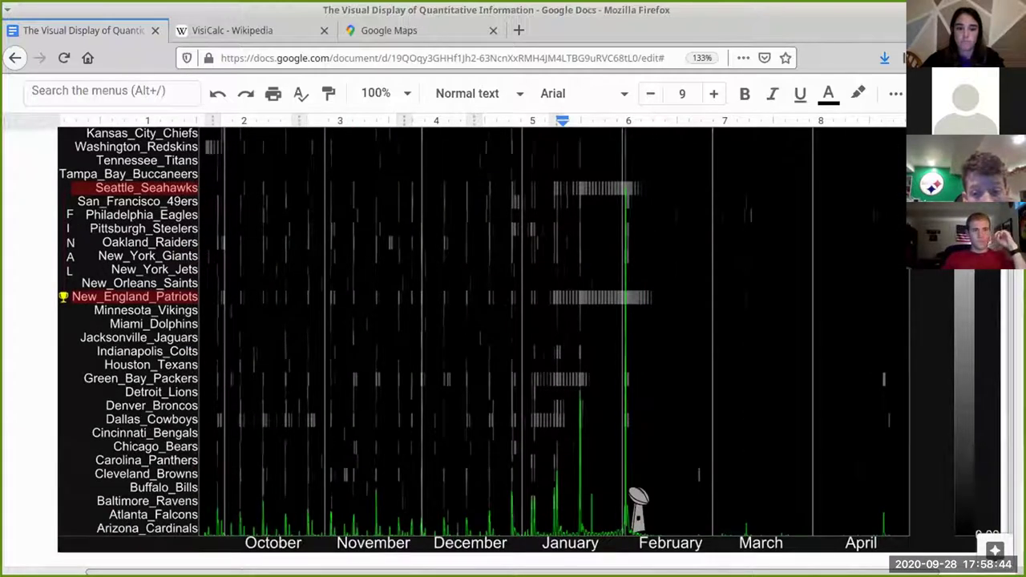
scroll(481, 345, "up", 2)
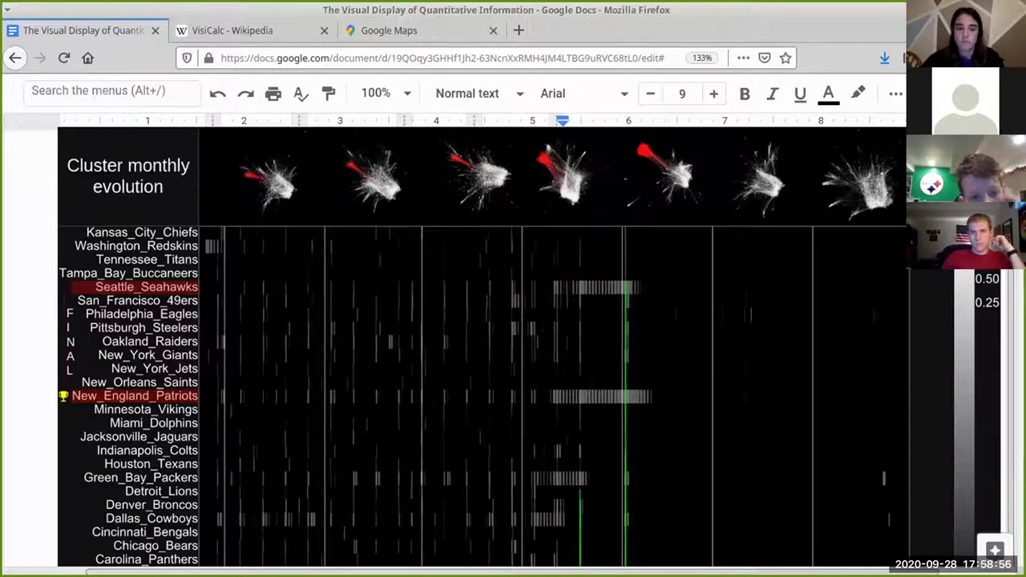
scroll(344, 442, "up", 10)
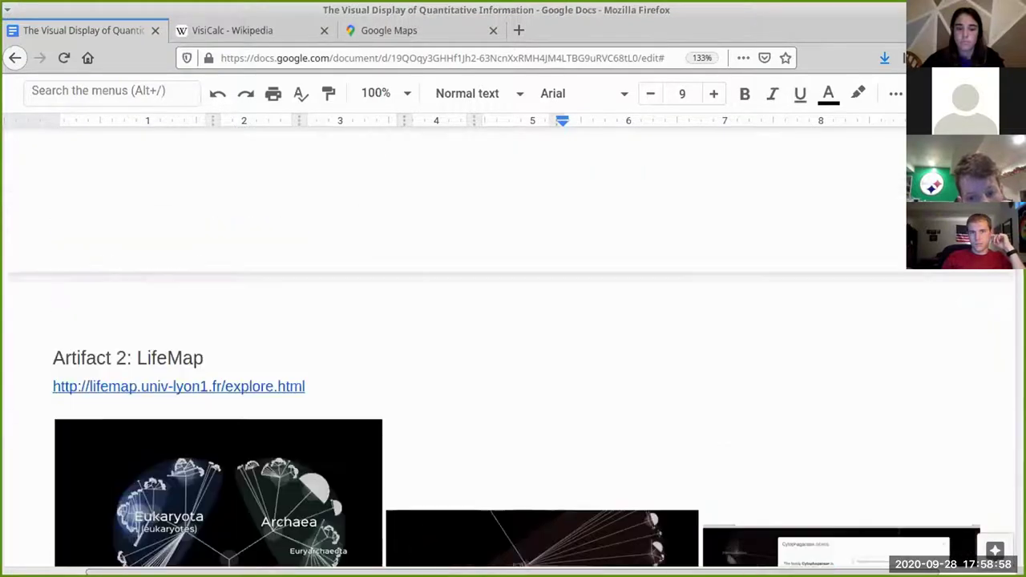
scroll(481, 345, "up", 10)
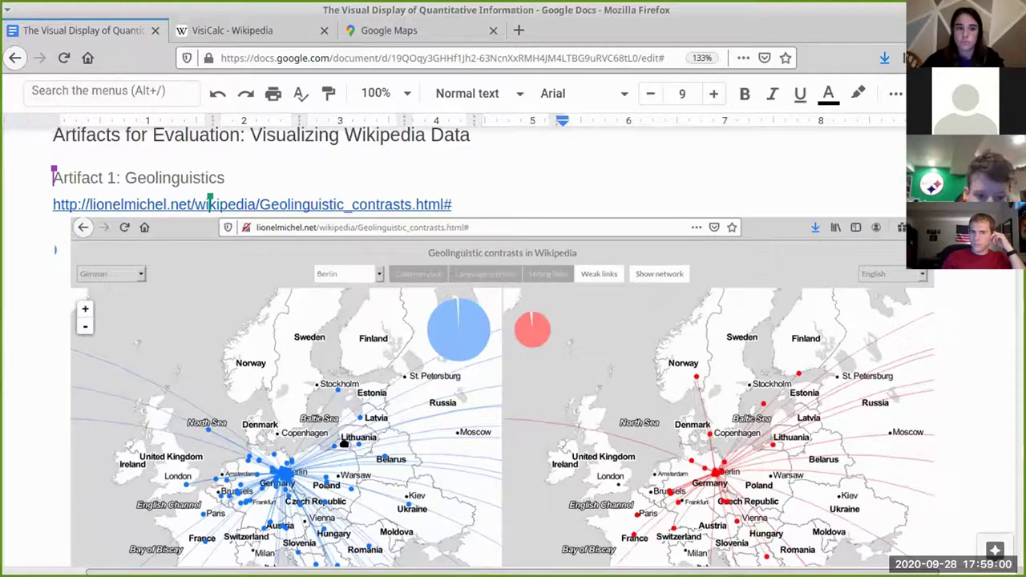